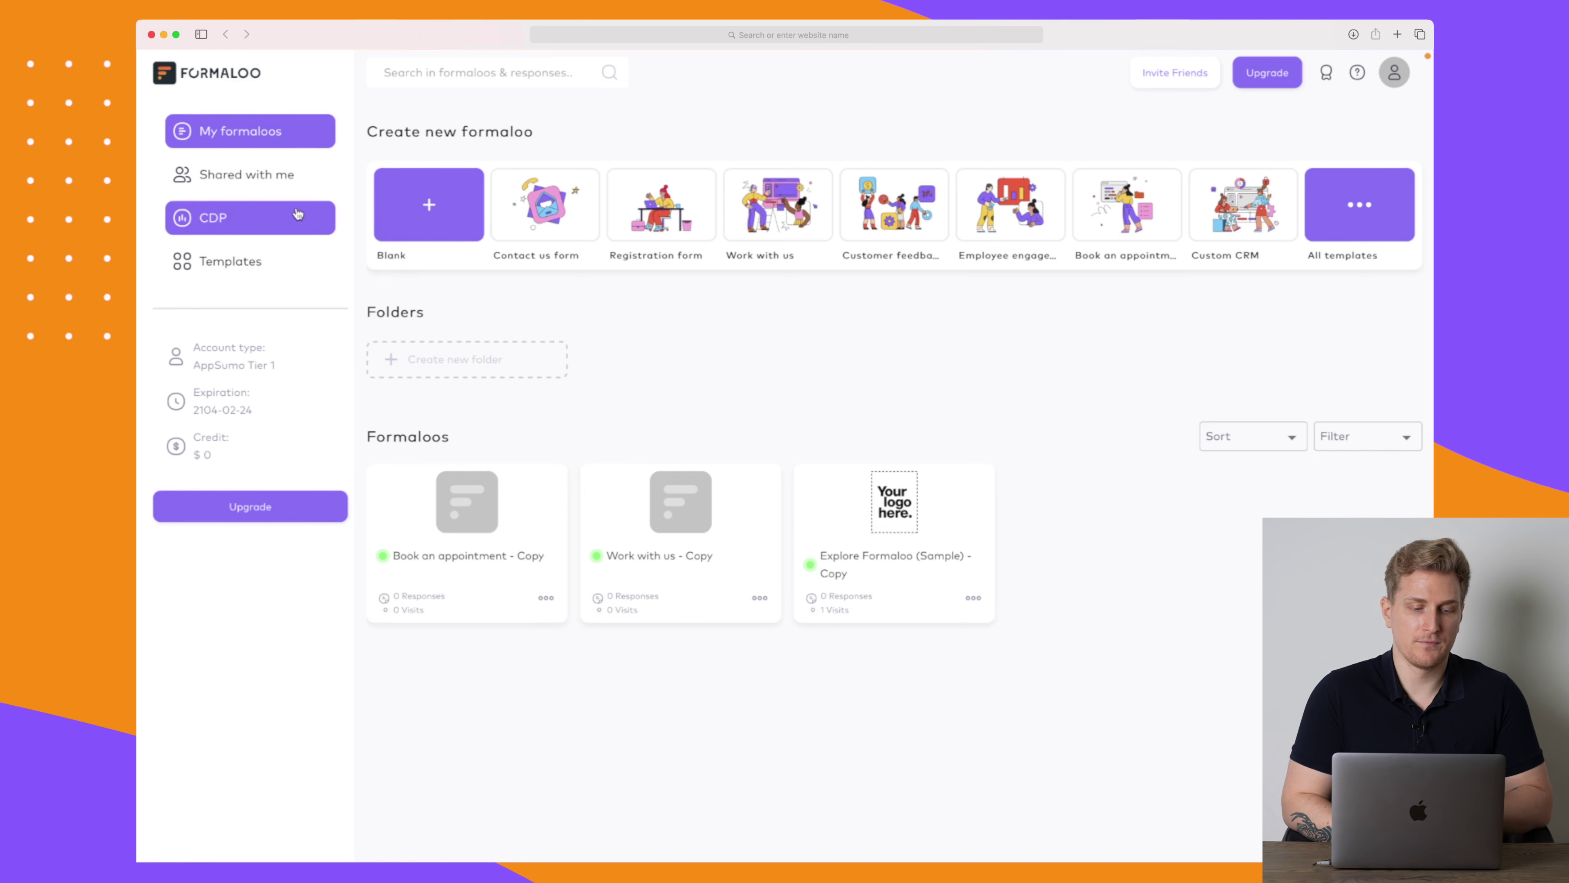
# Check the formaloos shared with me and browse the template gallery
pyautogui.click(286, 188)
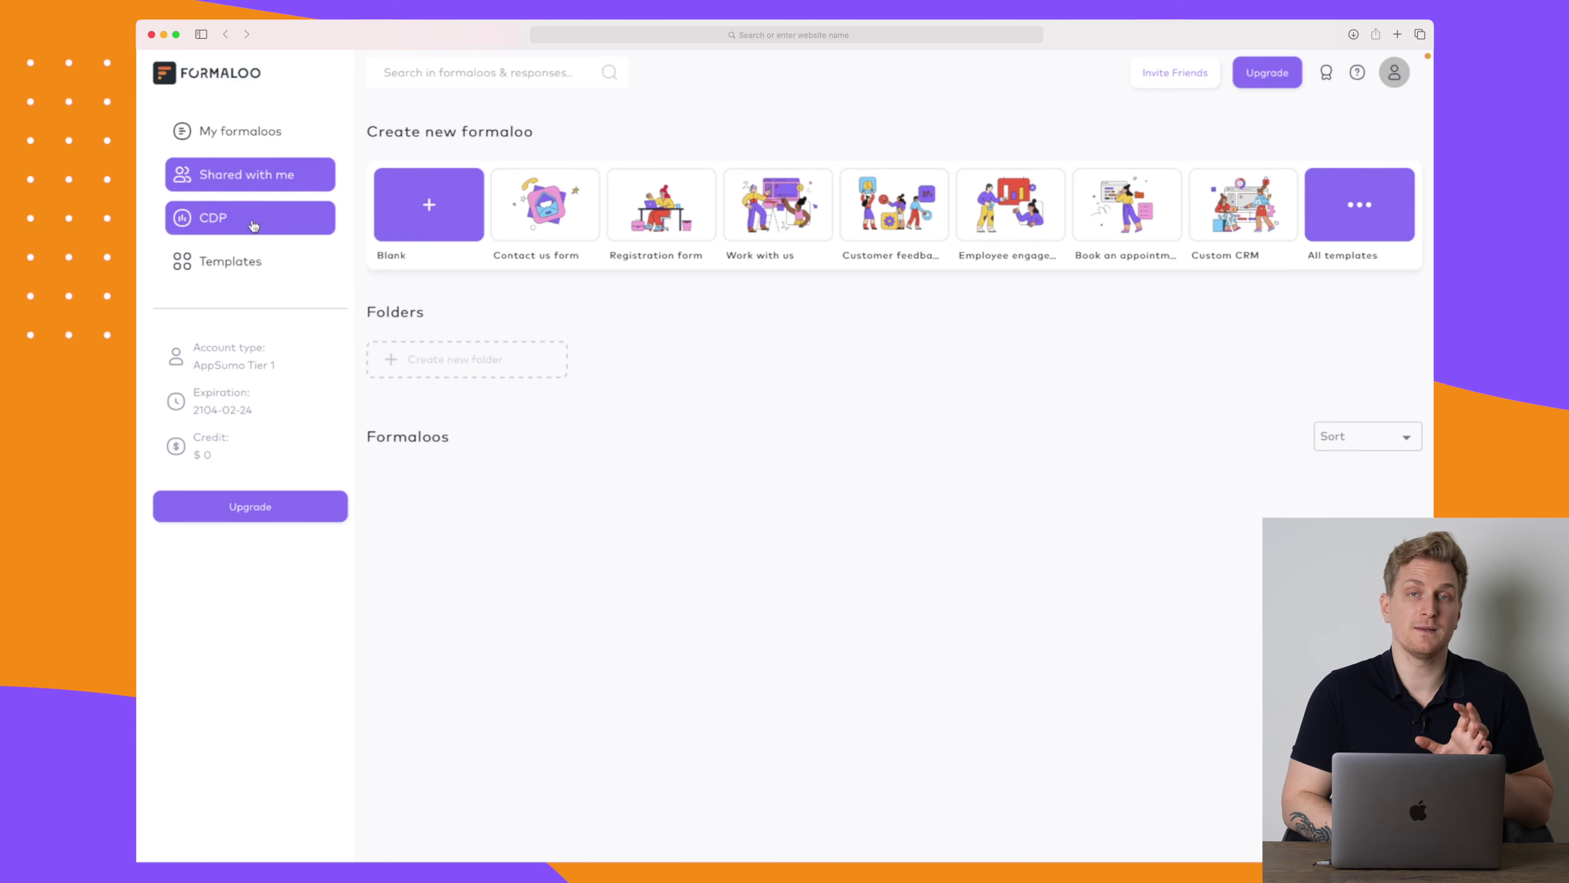
pyautogui.click(252, 261)
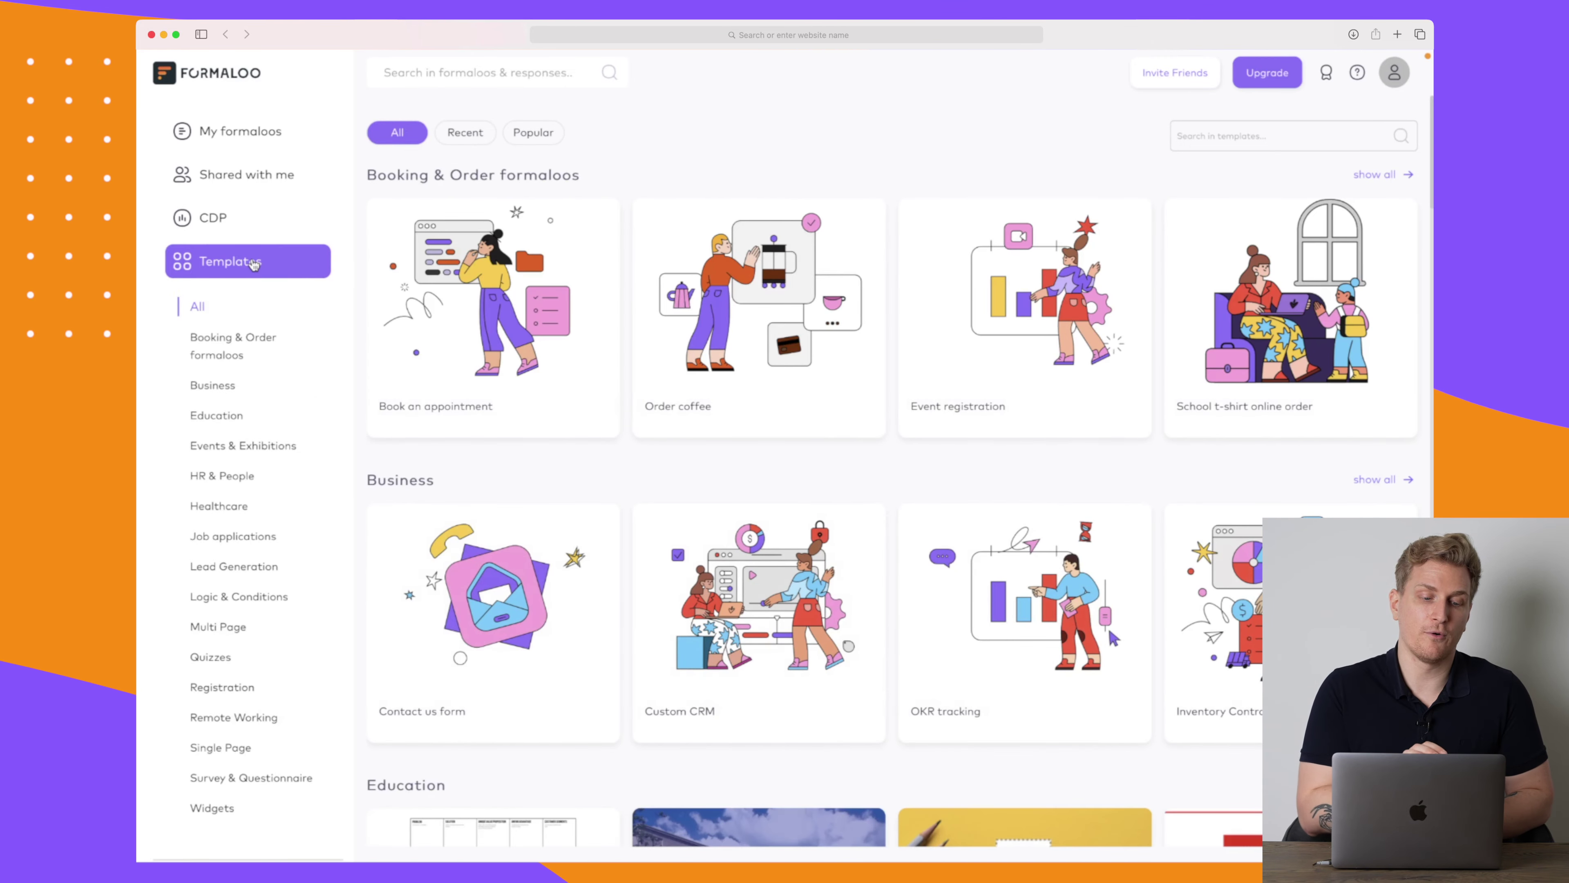
pyautogui.scroll(-20, 559, 408)
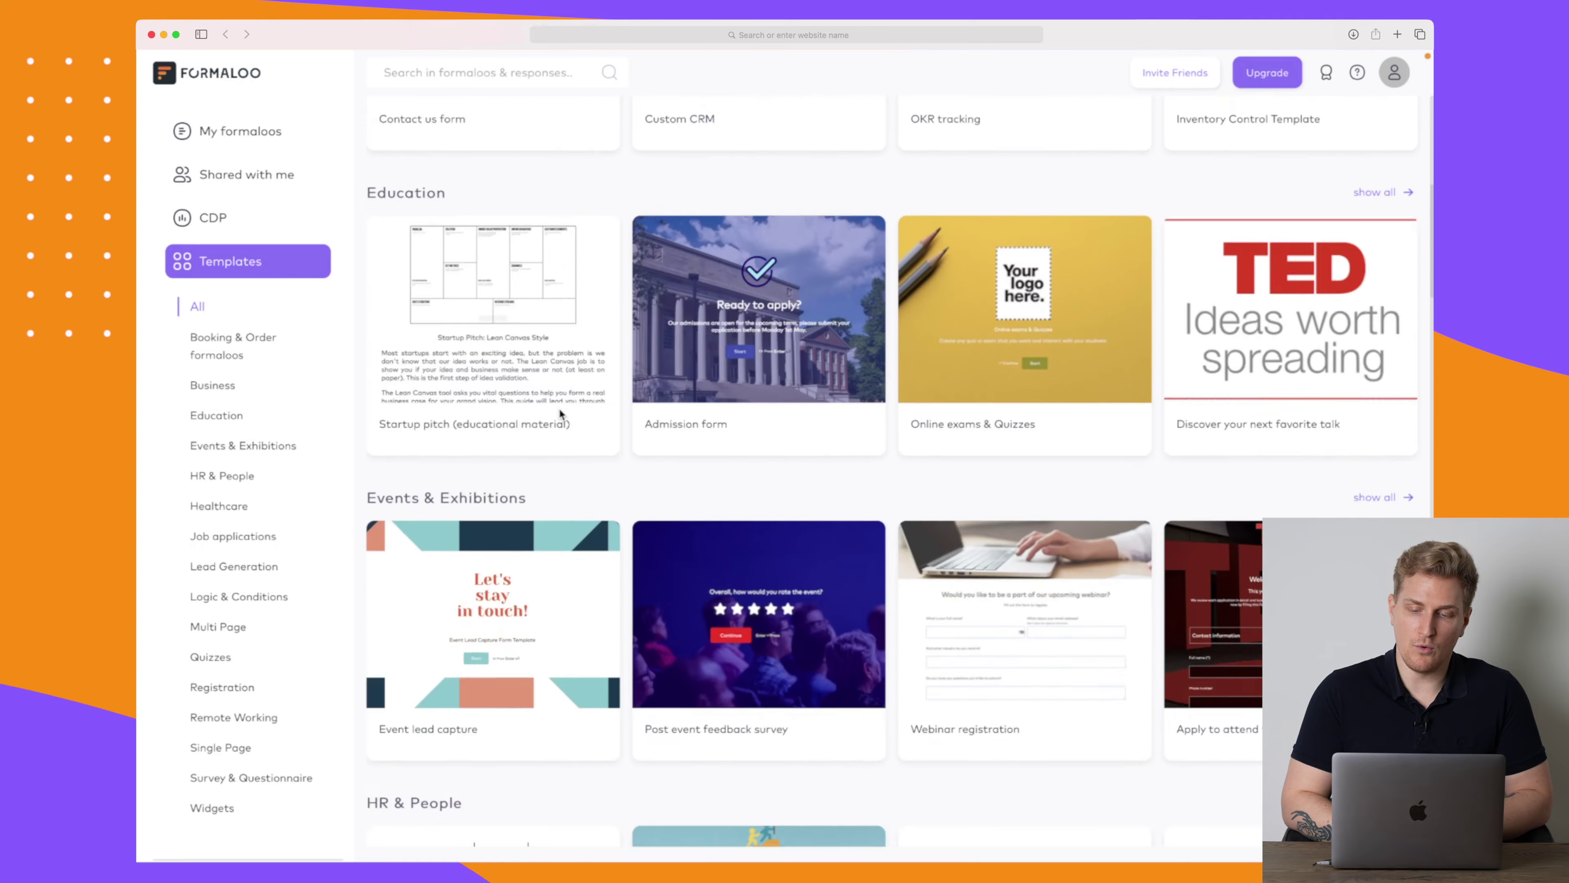
pyautogui.scroll(-15, 559, 408)
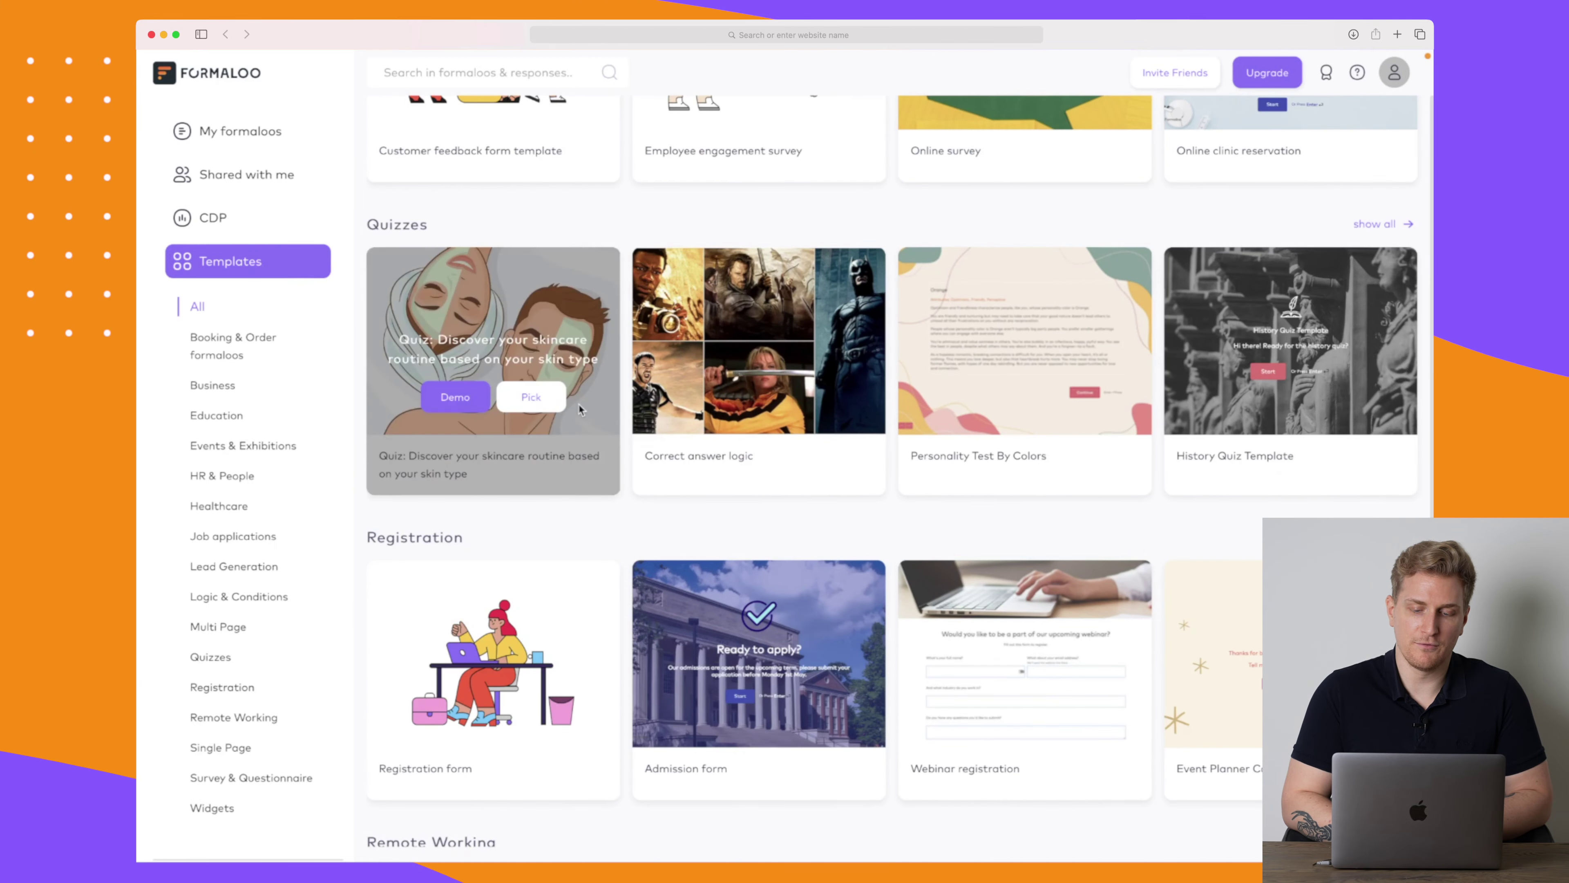
pyautogui.moveTo(702, 412)
pyautogui.scroll(-5, 703, 413)
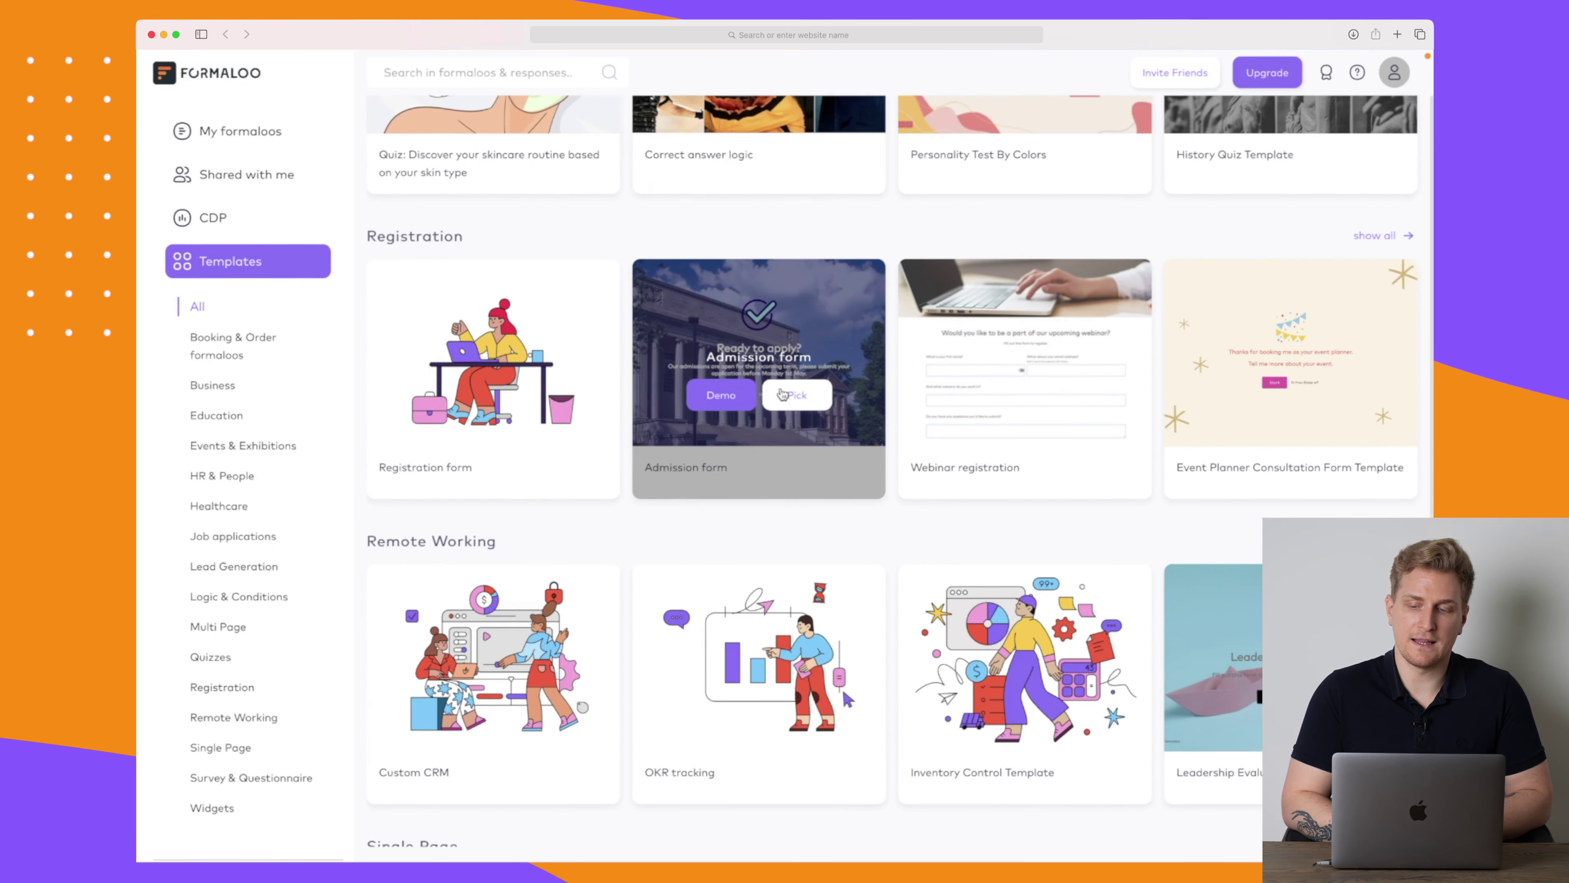
pyautogui.moveTo(478, 290)
pyautogui.moveTo(1123, 356)
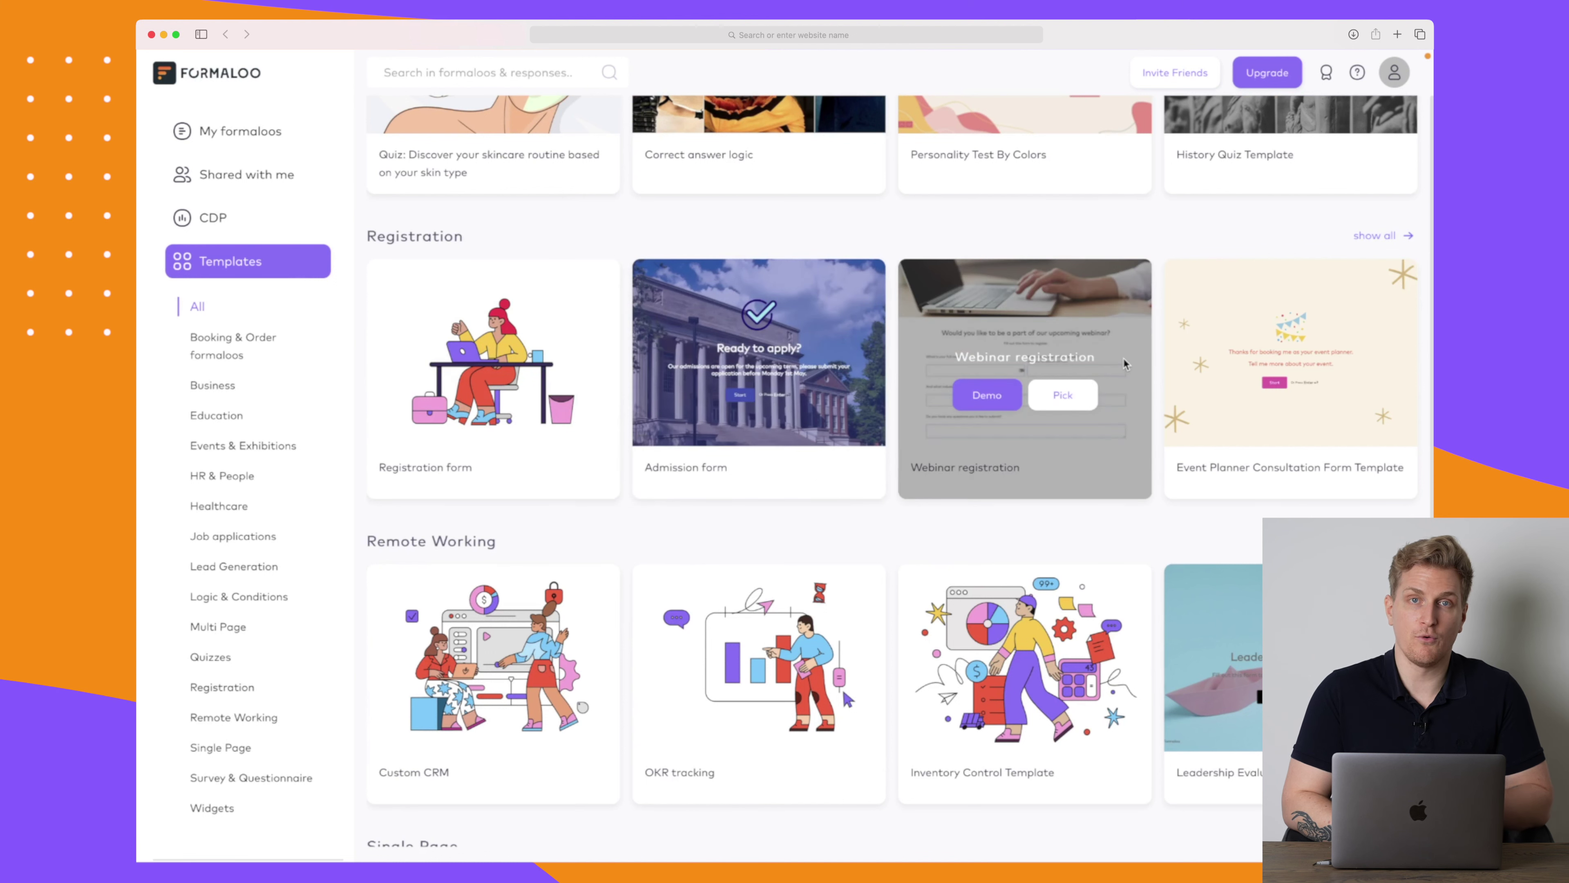
pyautogui.scroll(-4, 1123, 356)
# Look through all Remote Working templates, then return to my own formaloos
pyautogui.click(1376, 432)
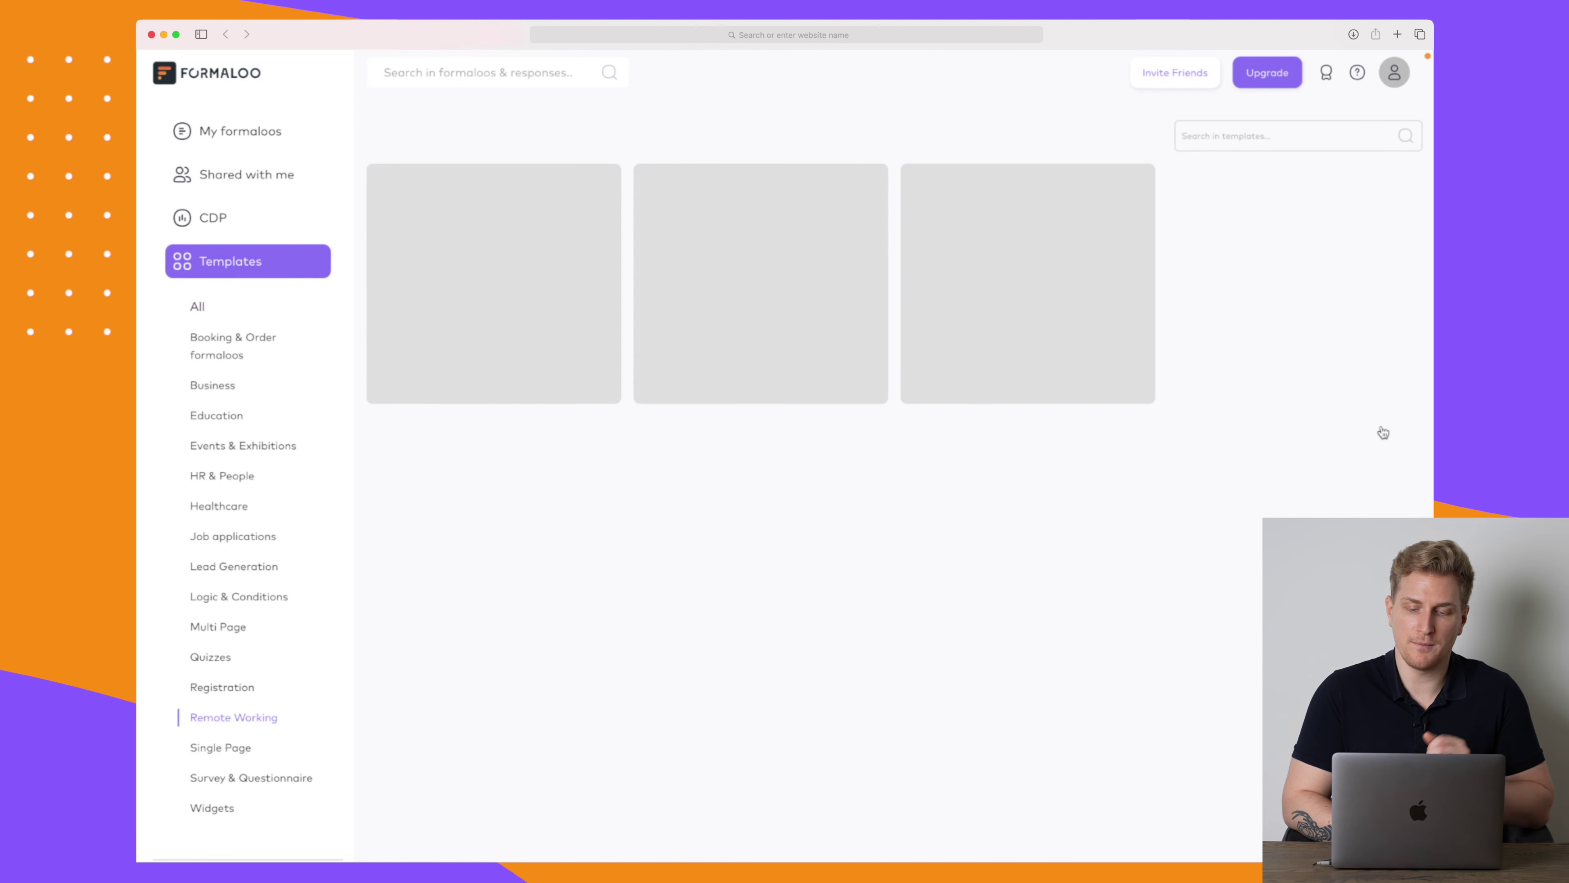
pyautogui.moveTo(885, 473)
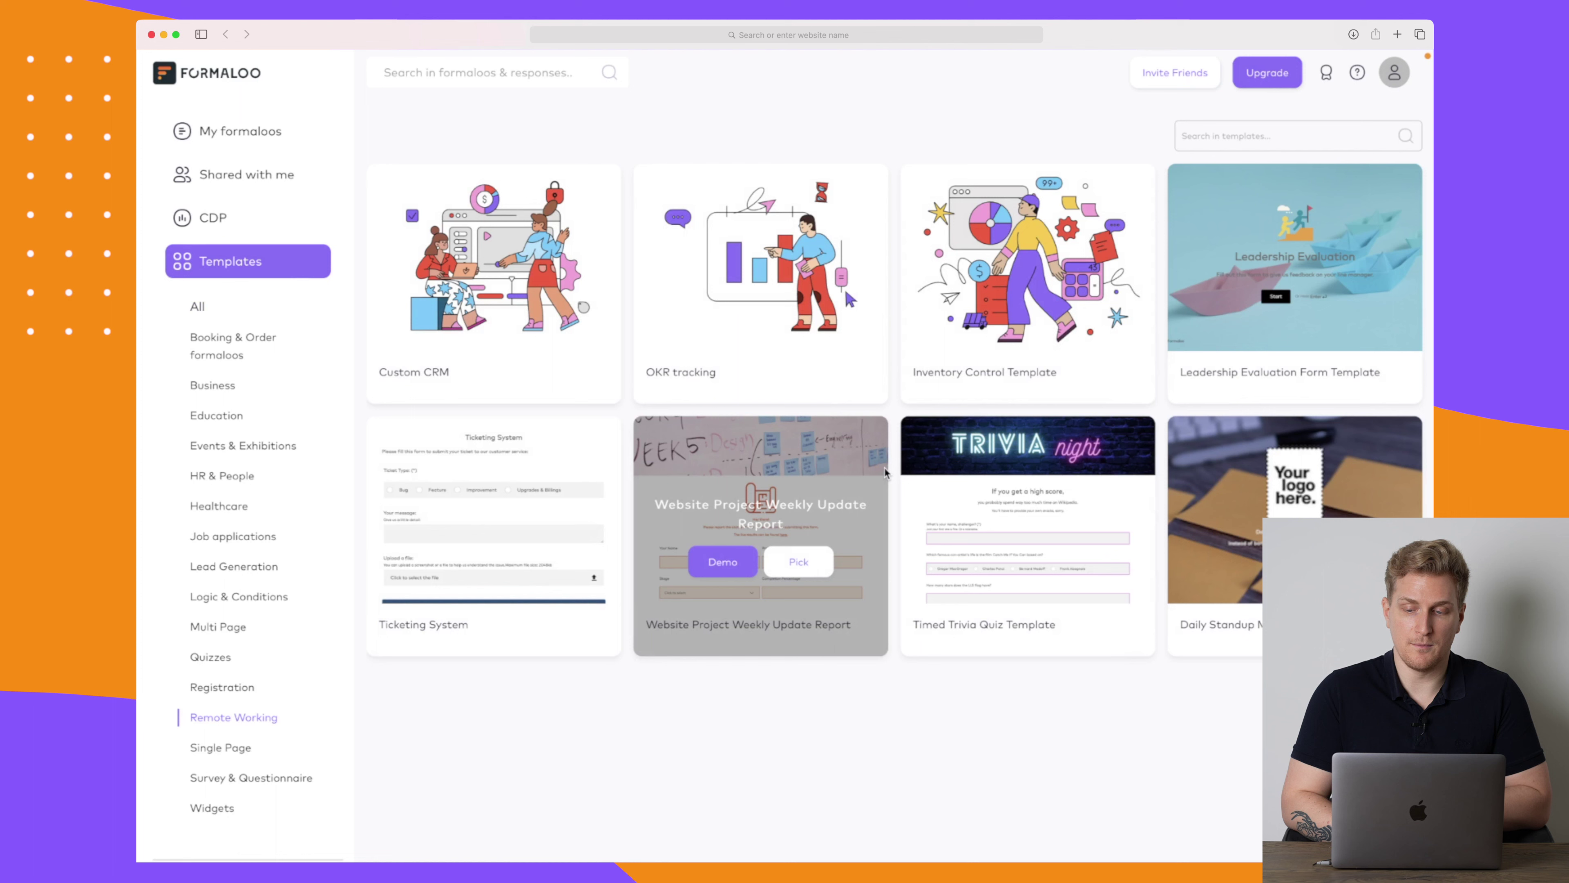
pyautogui.moveTo(1103, 305)
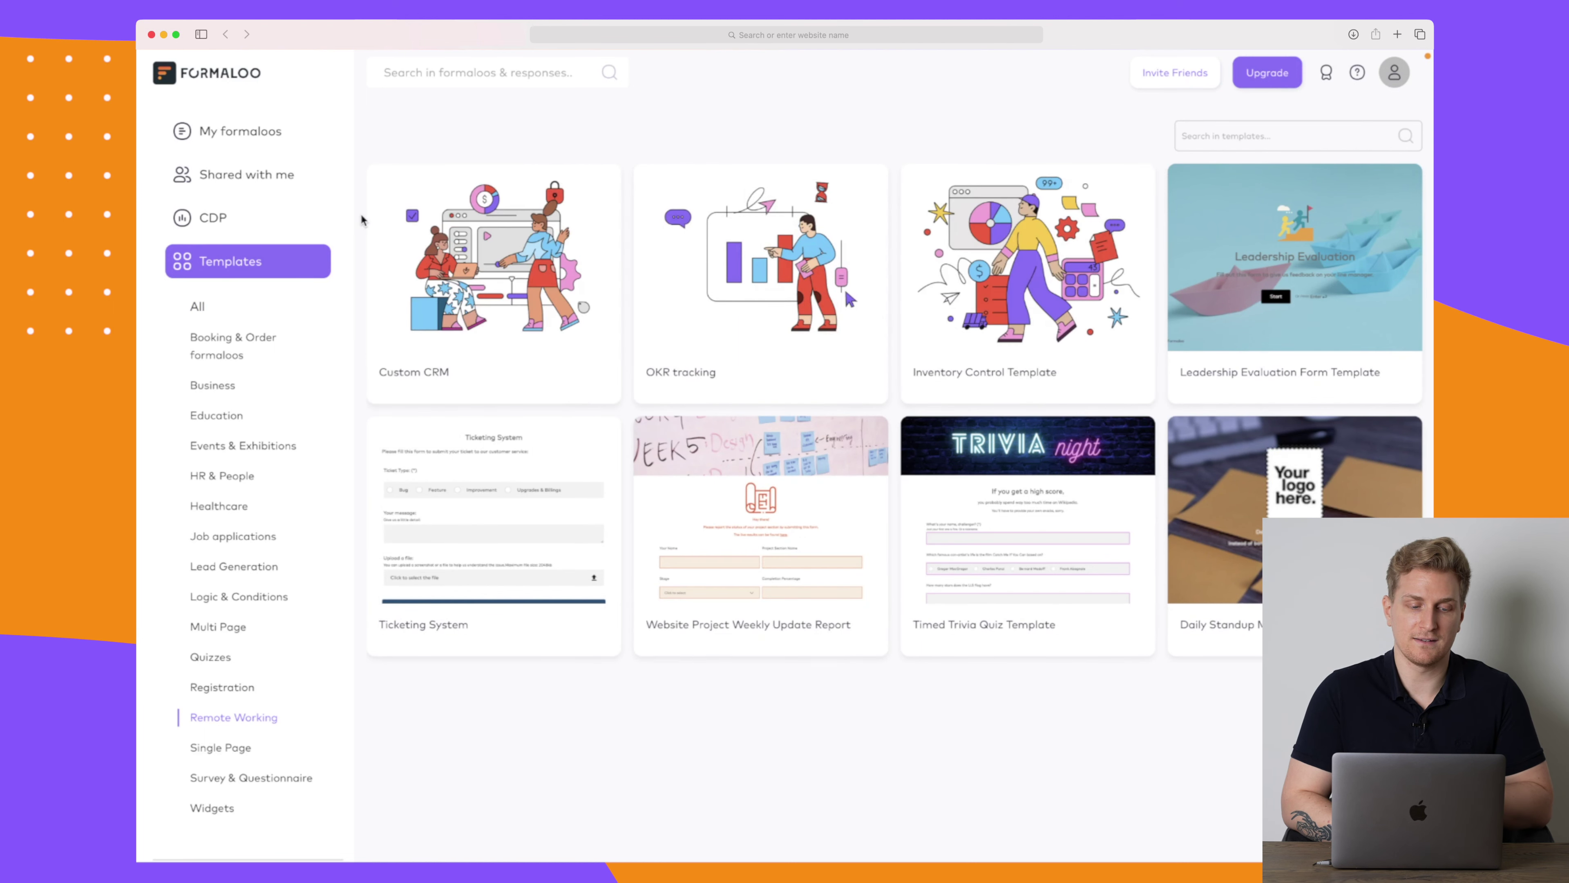
pyautogui.click(262, 266)
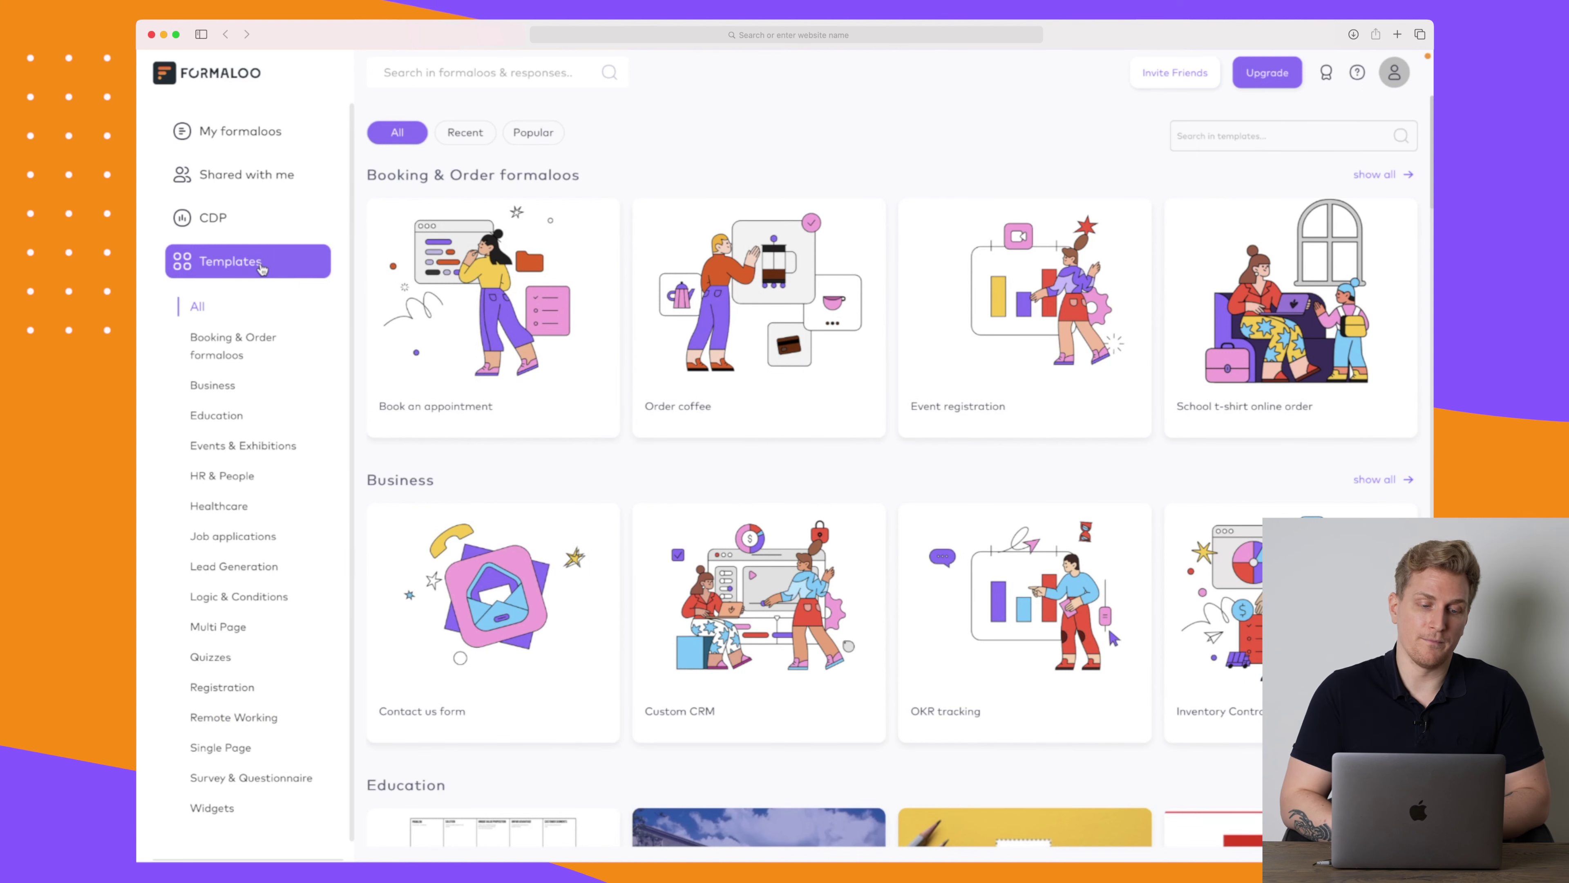
pyautogui.click(264, 132)
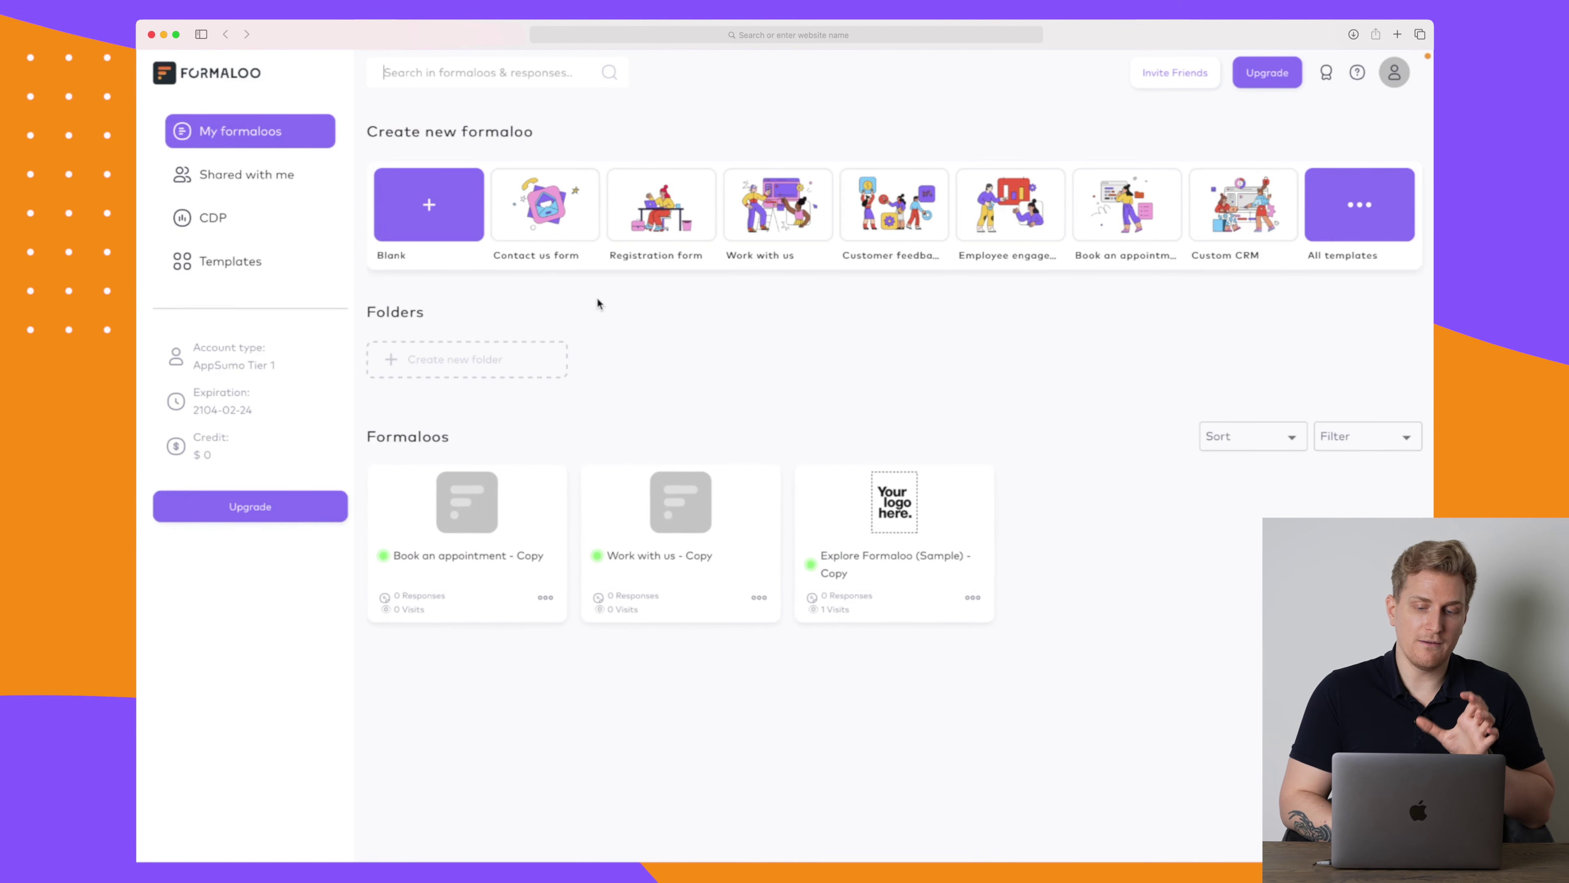
# Create a new form from the Customer feedback template and scroll through it
pyautogui.click(903, 212)
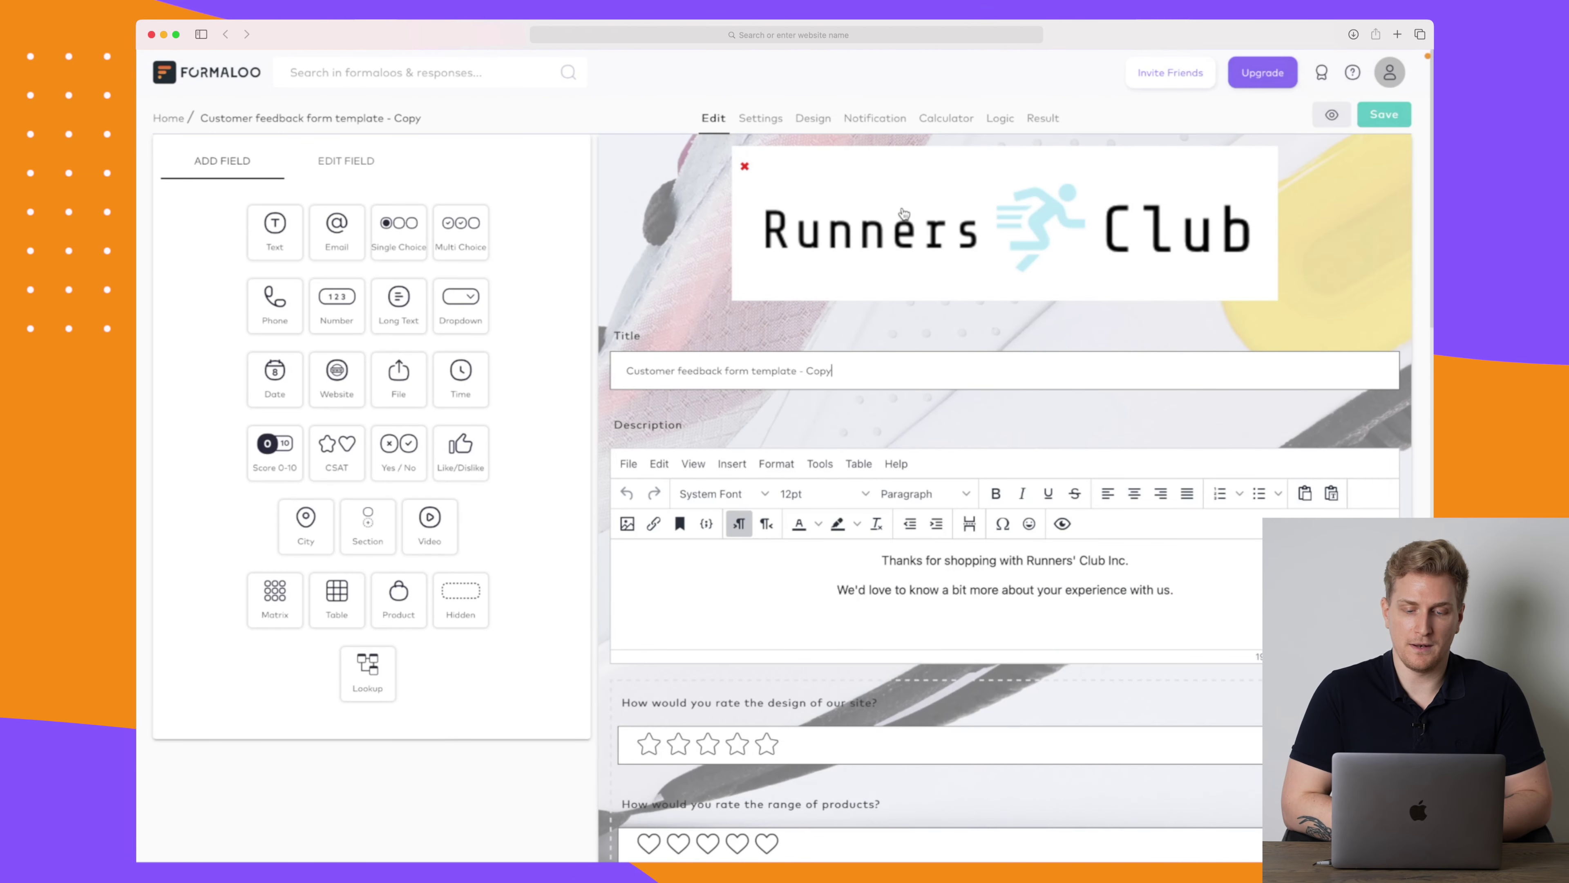
pyautogui.scroll(-2, 754, 253)
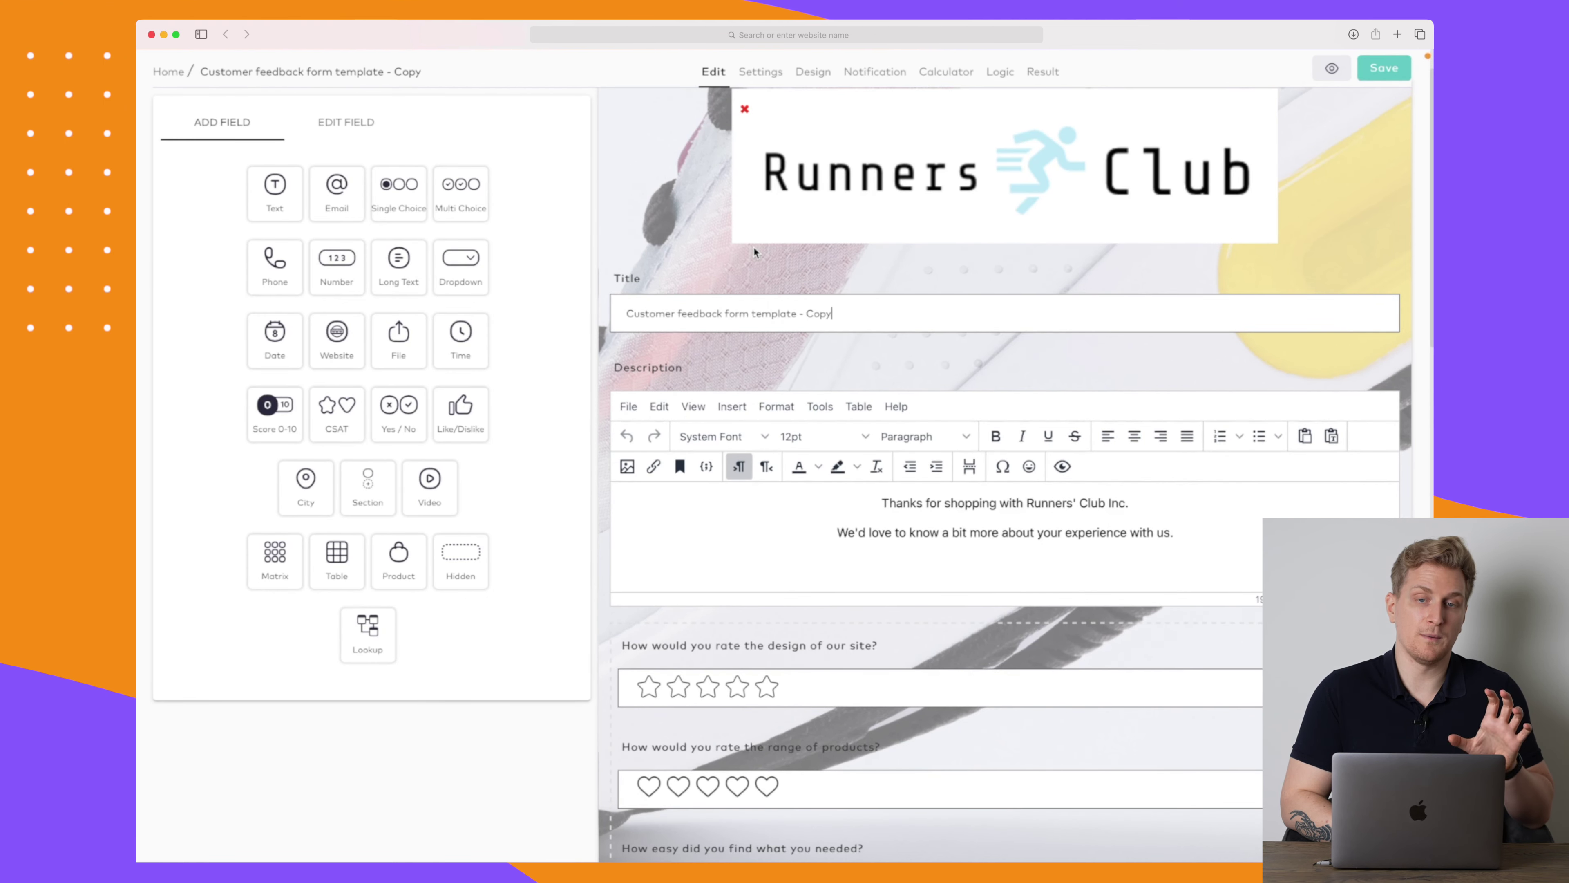
pyautogui.scroll(1, 755, 252)
pyautogui.scroll(2, 754, 252)
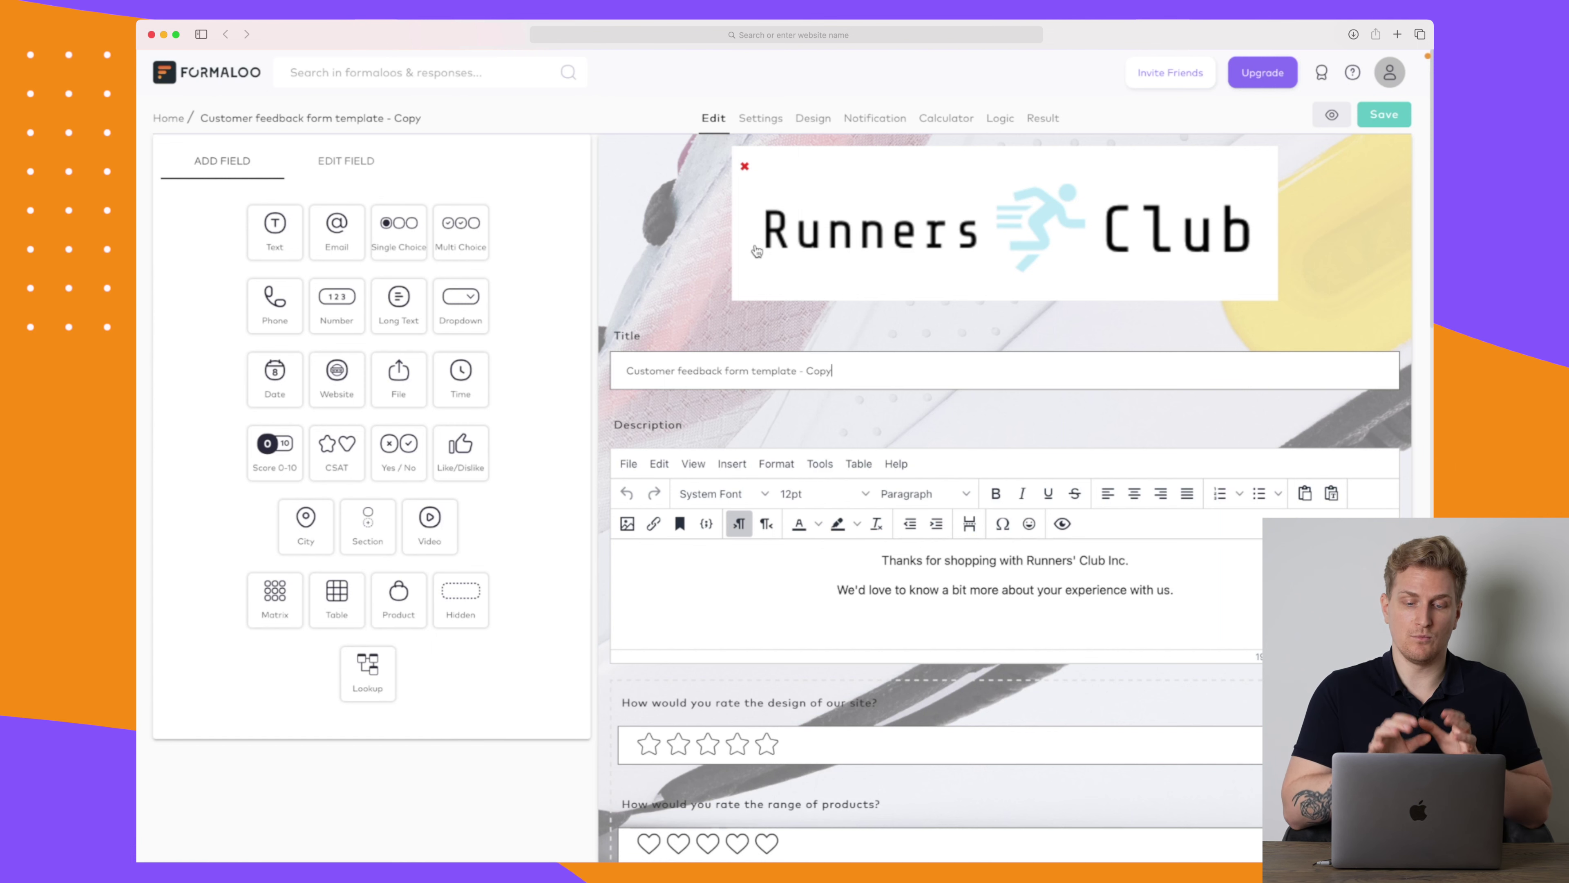
pyautogui.scroll(-2, 757, 250)
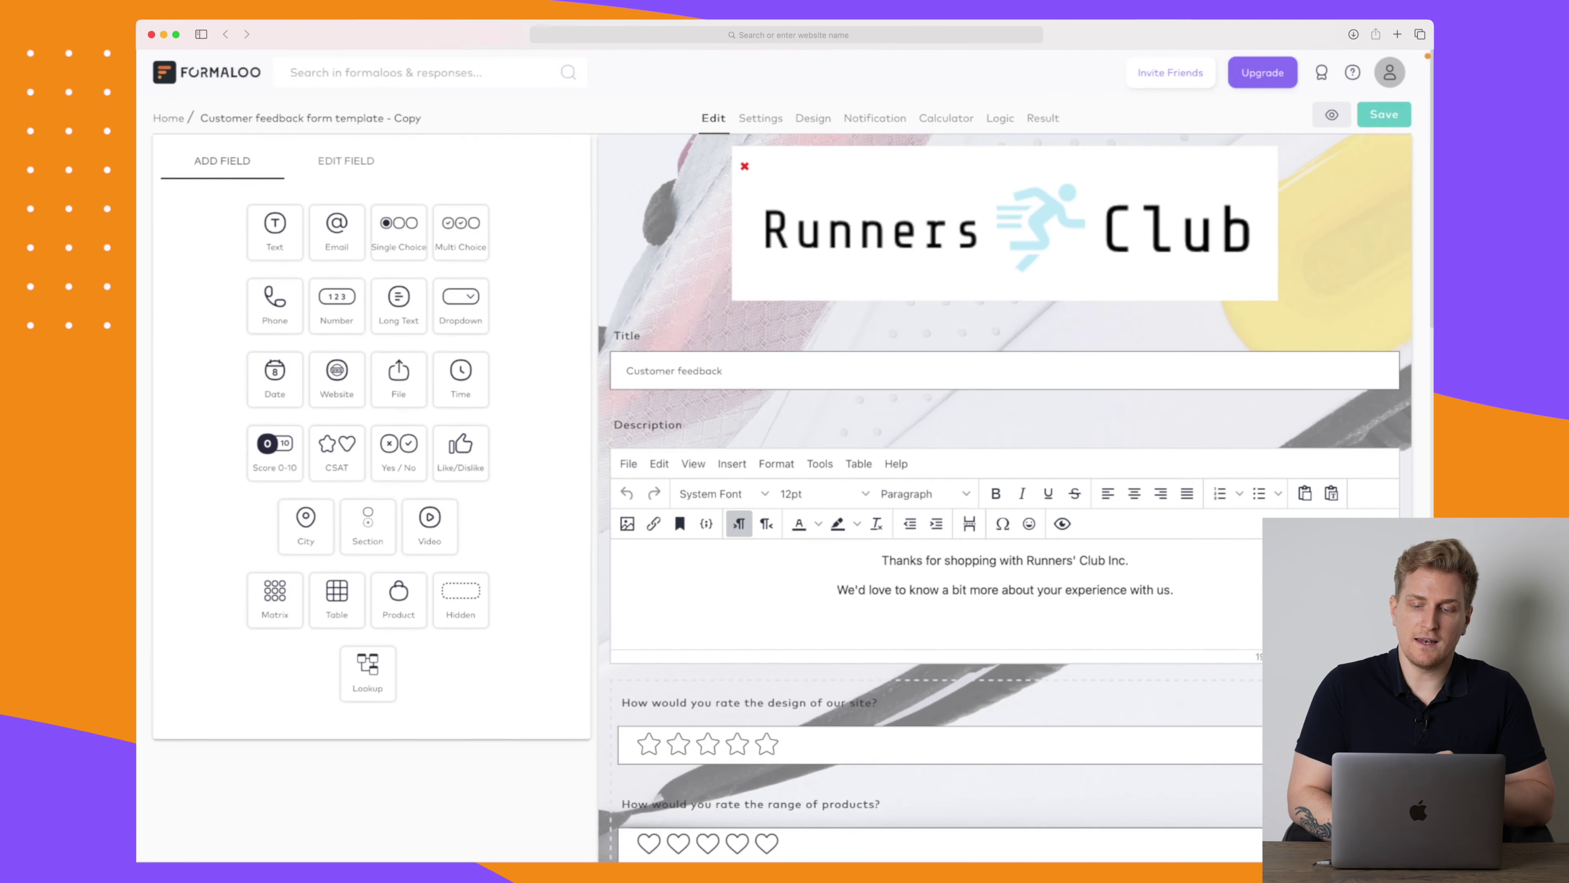
pyautogui.scroll(2, 934, 242)
# Cancel the logo upload, keeping the Runners Club logo
pyautogui.click(934, 241)
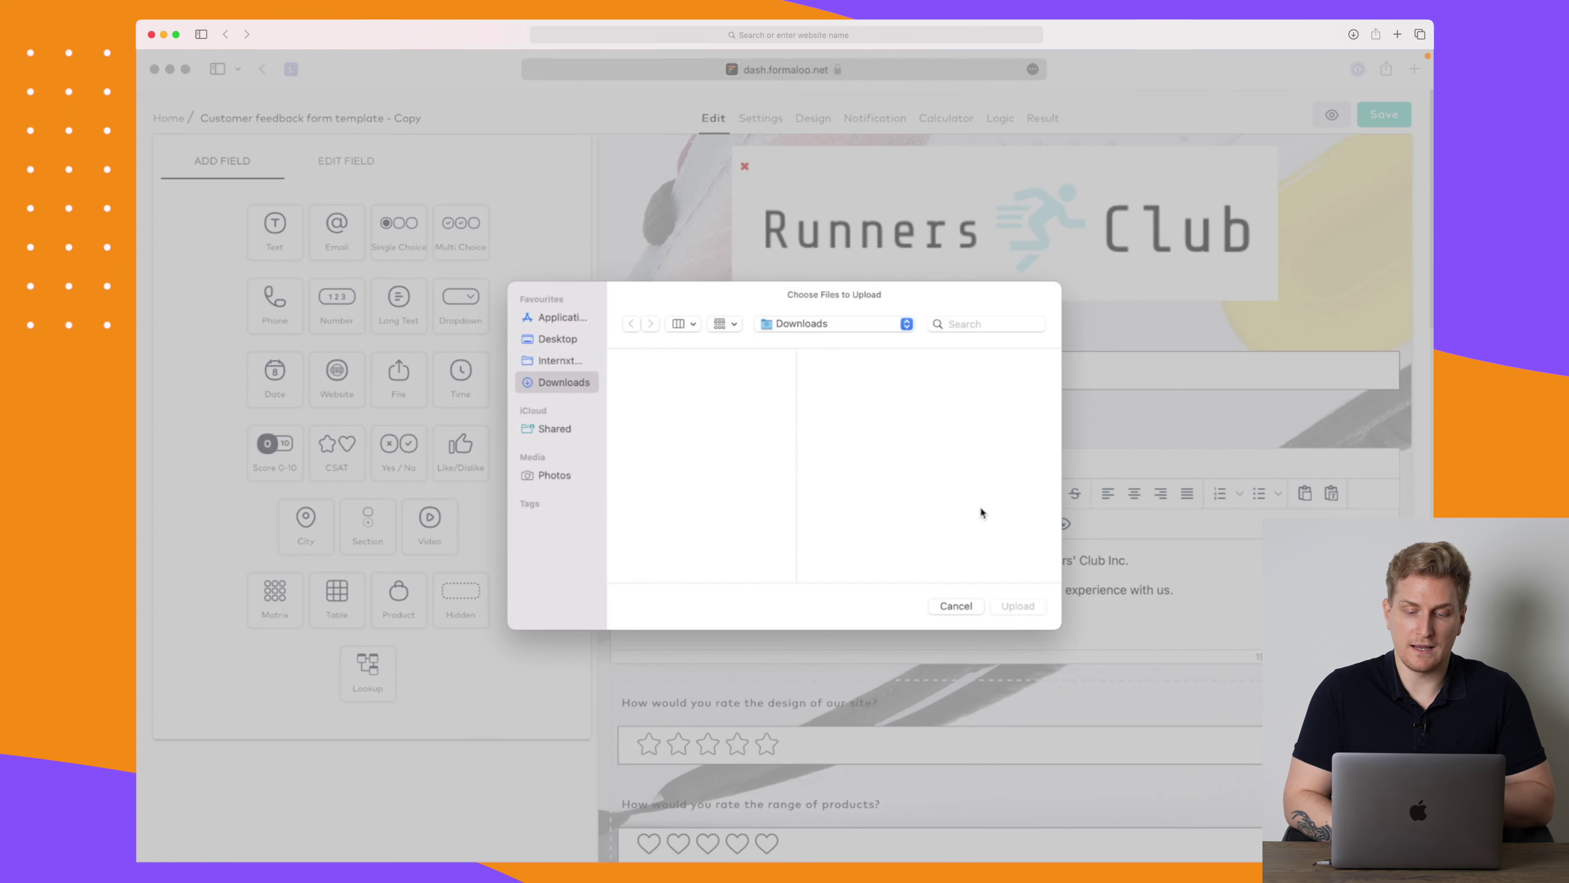
pyautogui.click(955, 605)
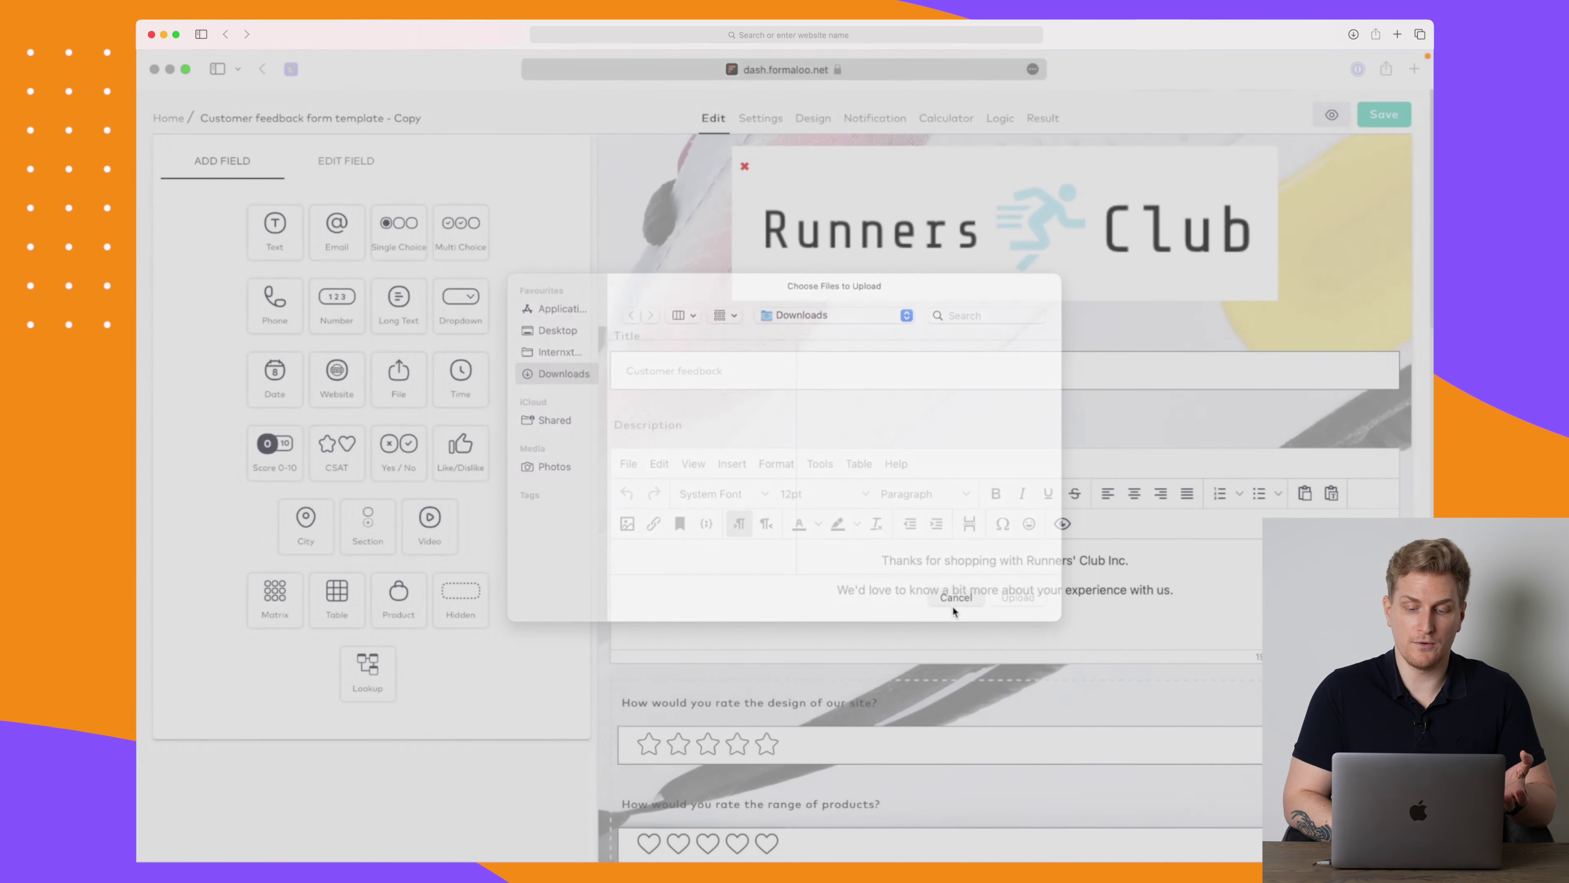
pyautogui.scroll(-5, 987, 321)
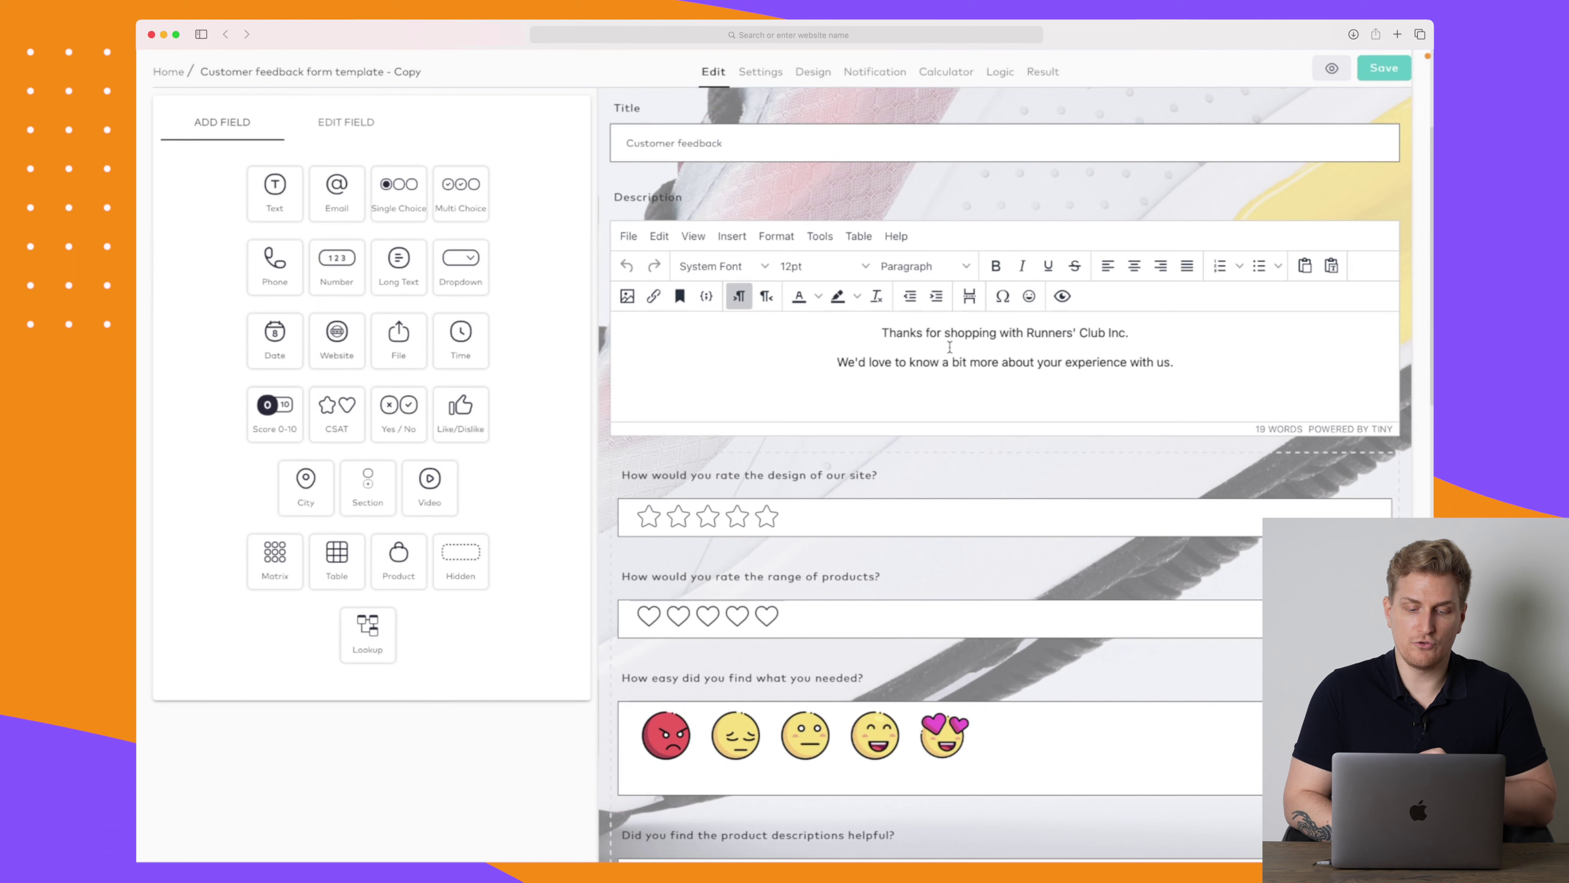
pyautogui.scroll(-3, 944, 350)
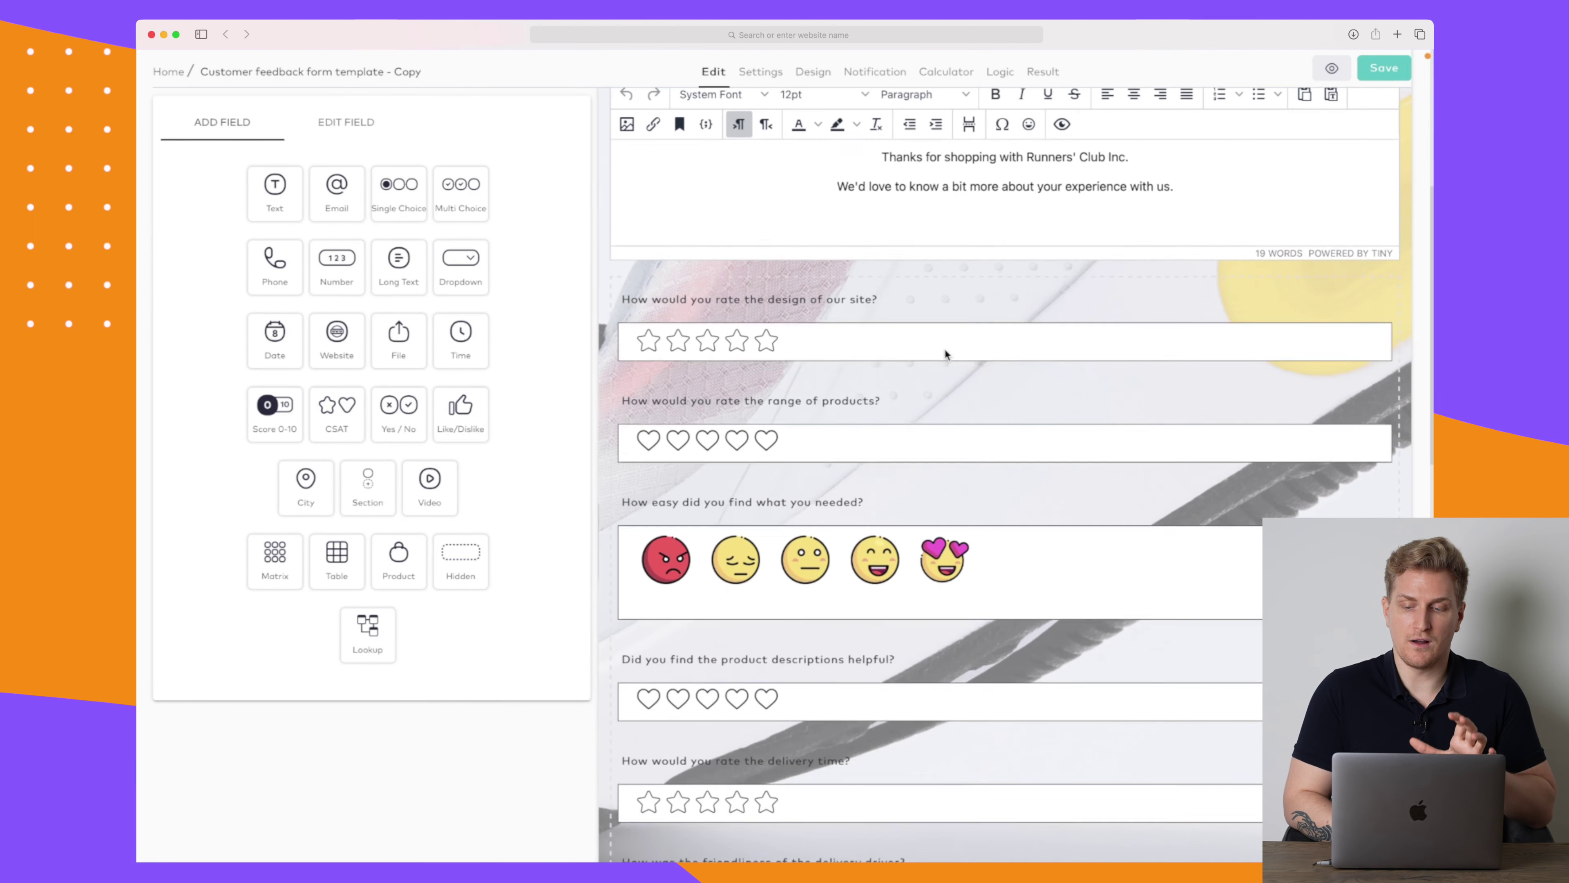
pyautogui.scroll(-1, 689, 303)
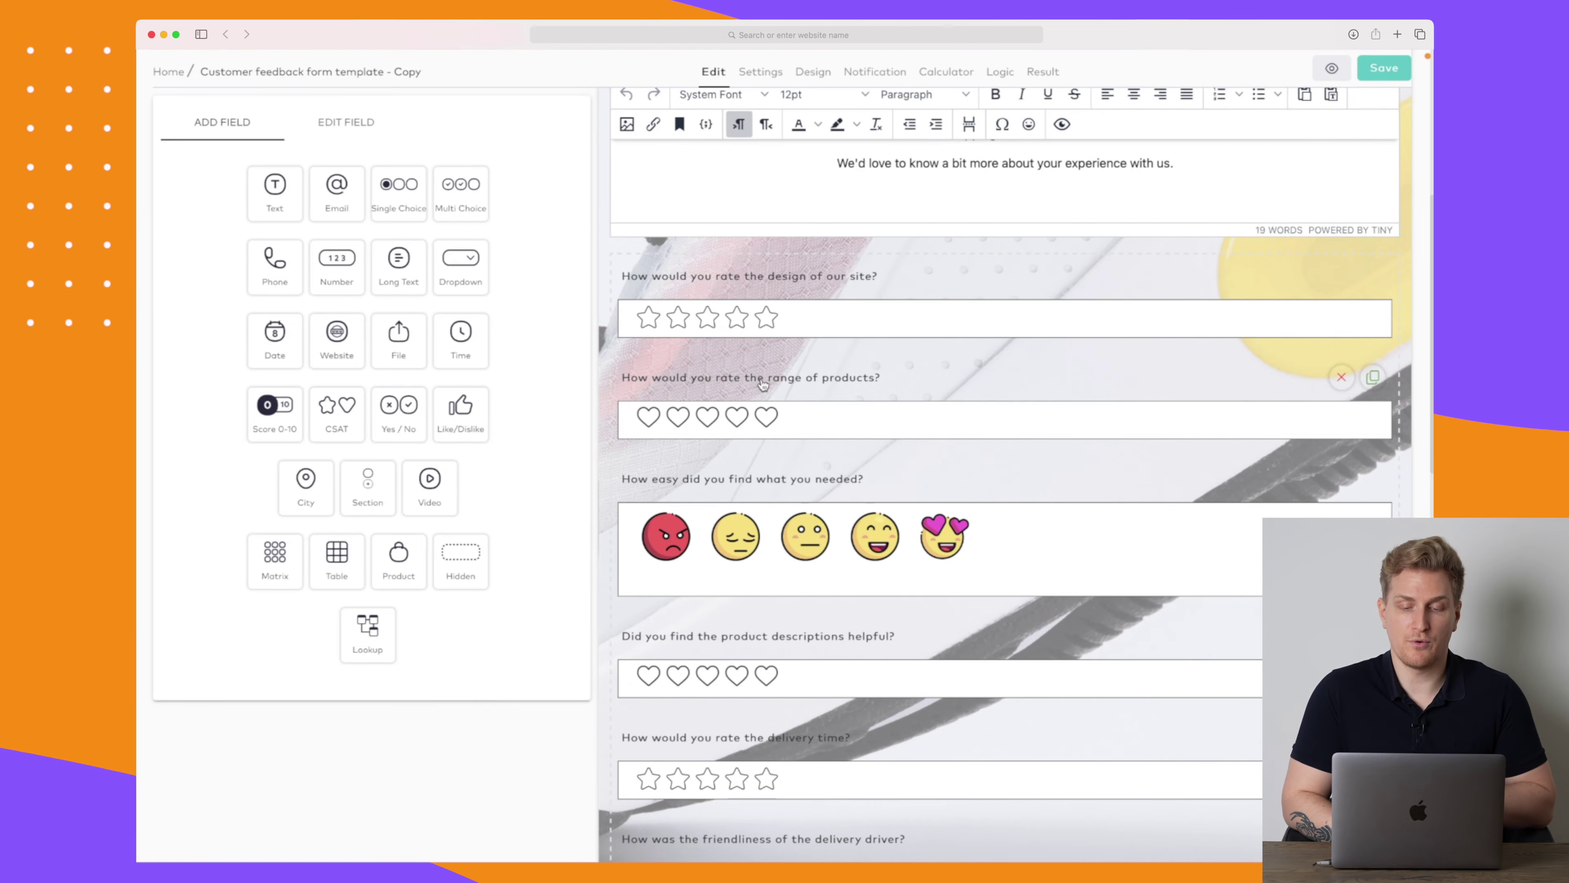
pyautogui.scroll(-15, 763, 385)
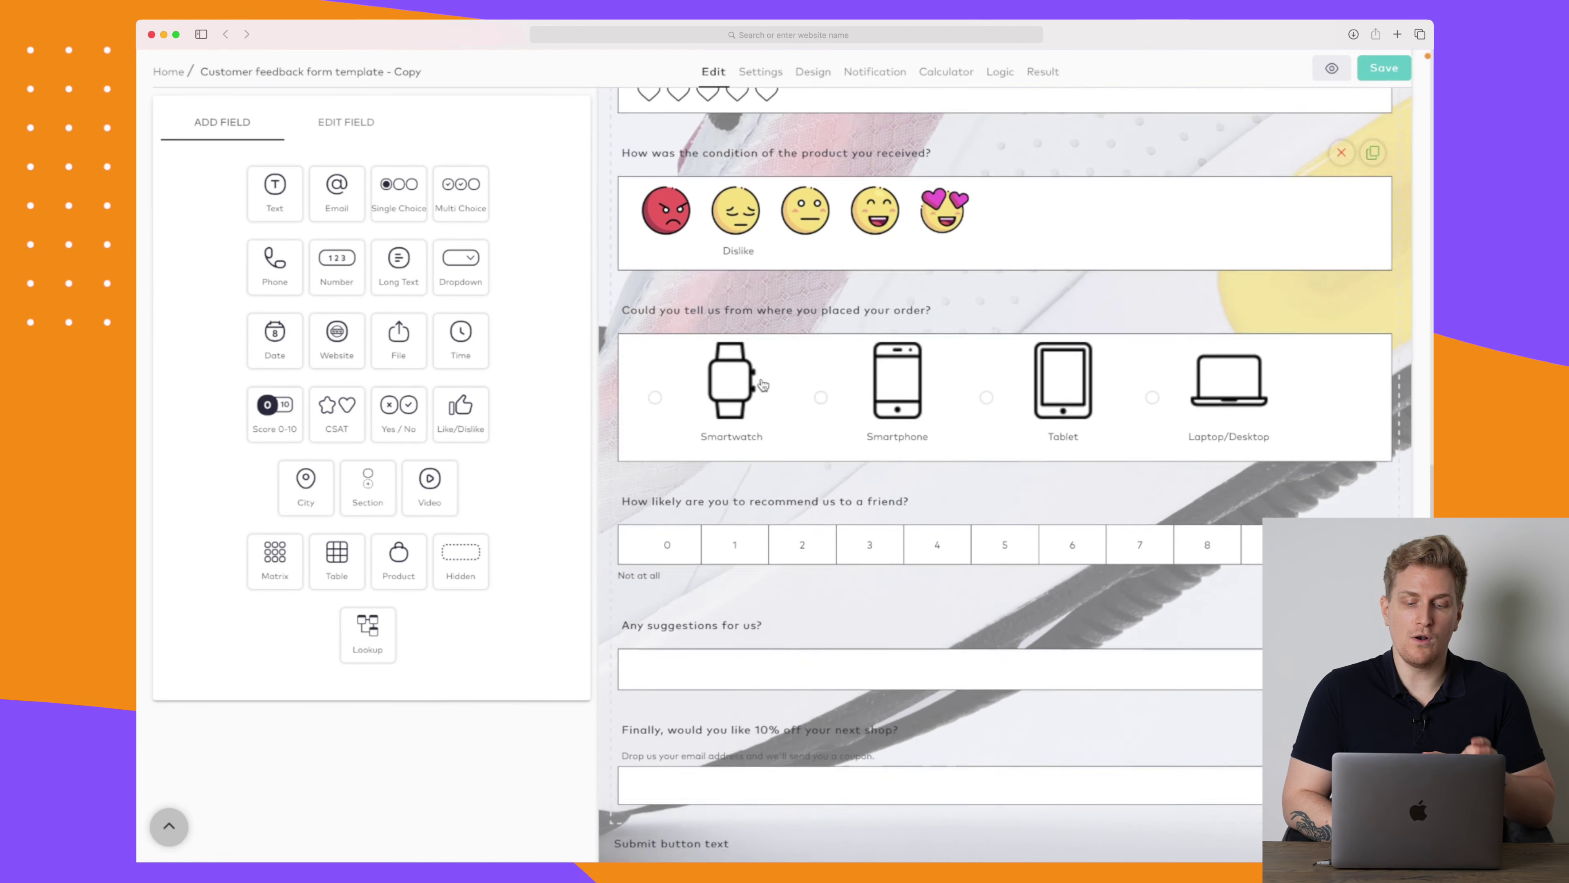
pyautogui.scroll(-6, 763, 384)
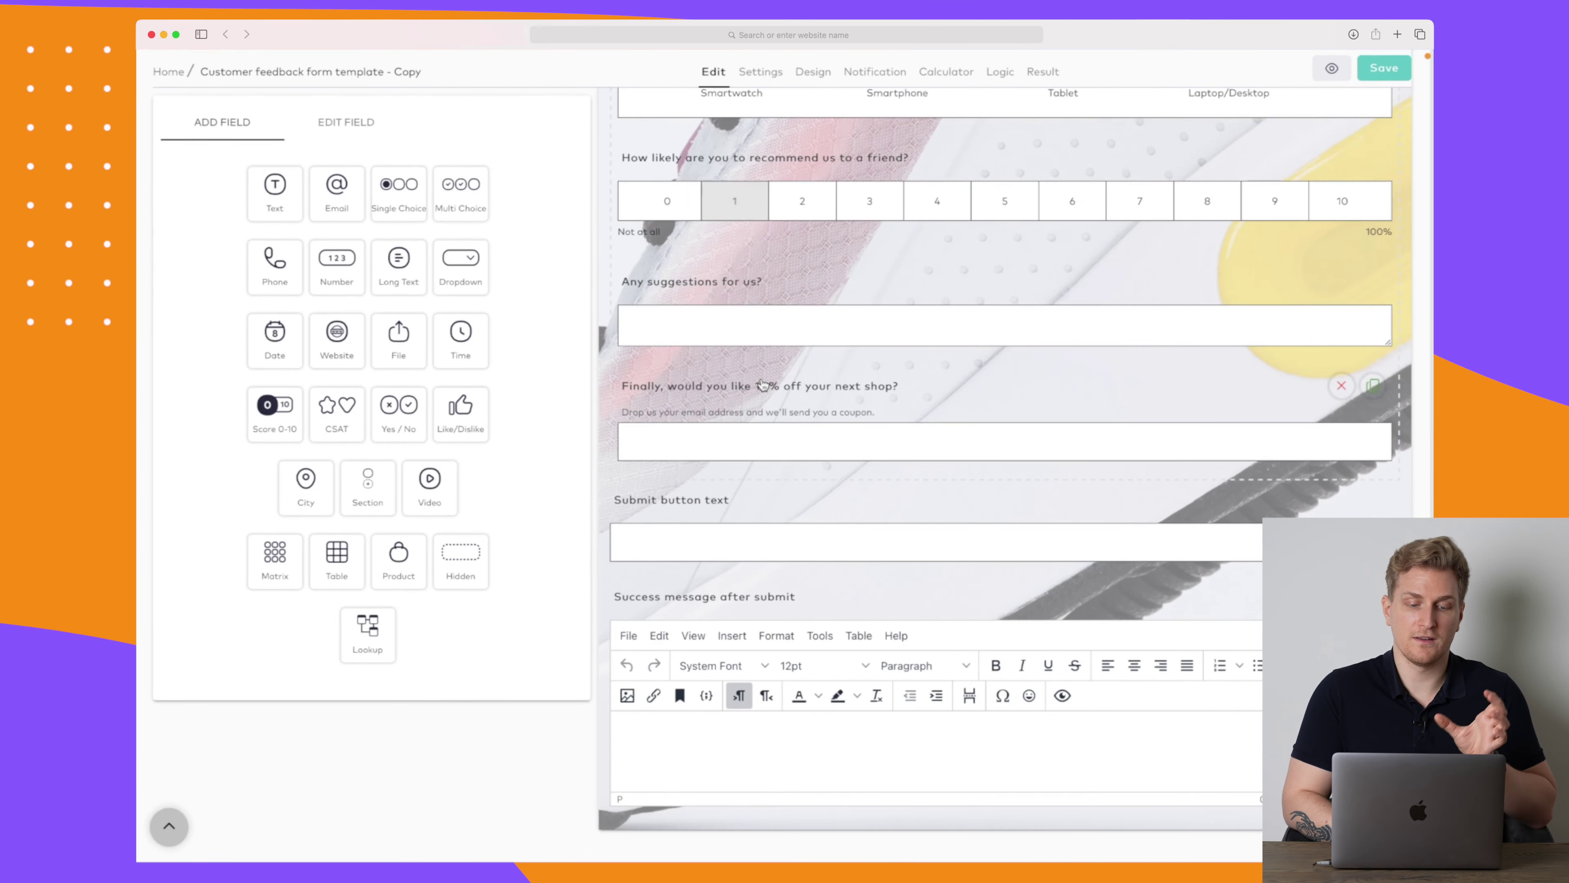
pyautogui.scroll(20, 763, 385)
pyautogui.scroll(-8, 763, 384)
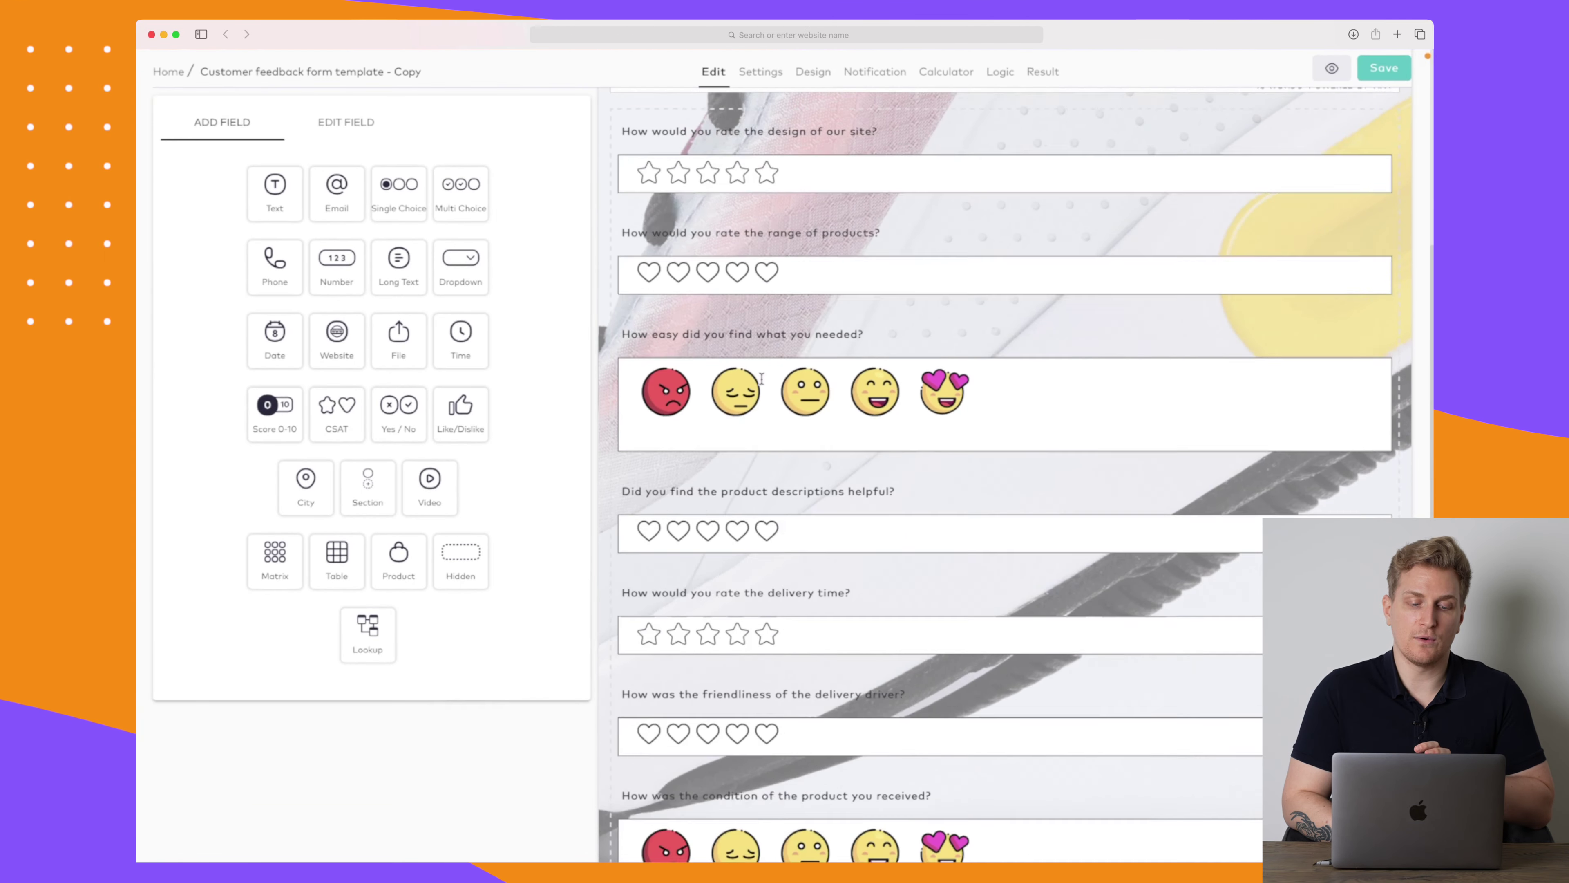
pyautogui.scroll(-1, 762, 379)
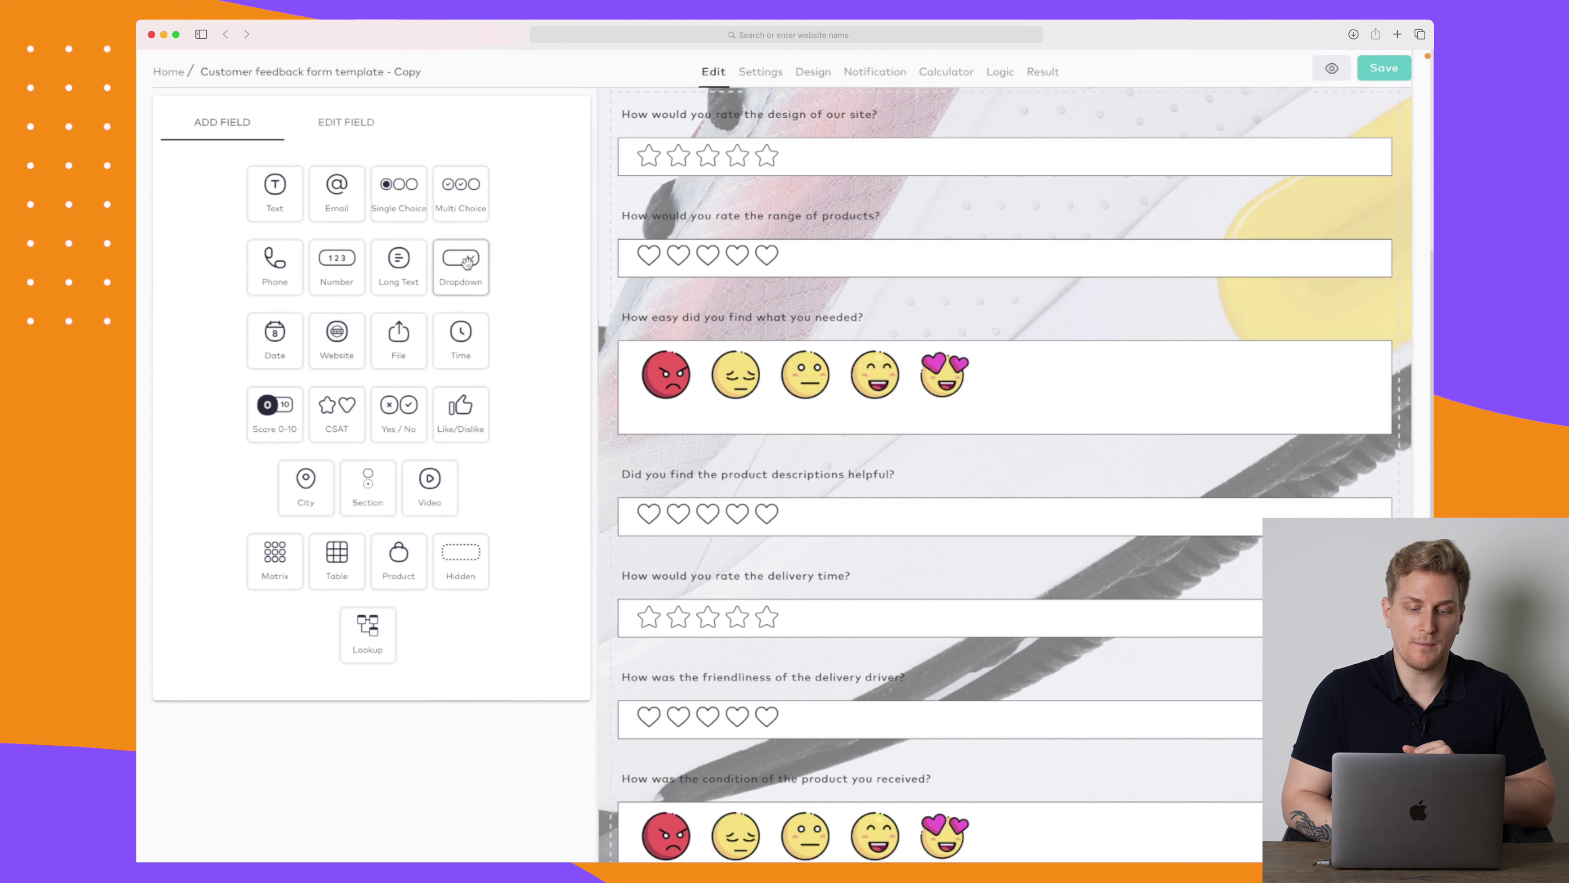
# Add a dropdown question after the product-range rating, entering Title and Description text
pyautogui.moveTo(467, 263); pyautogui.dragTo(692, 312)
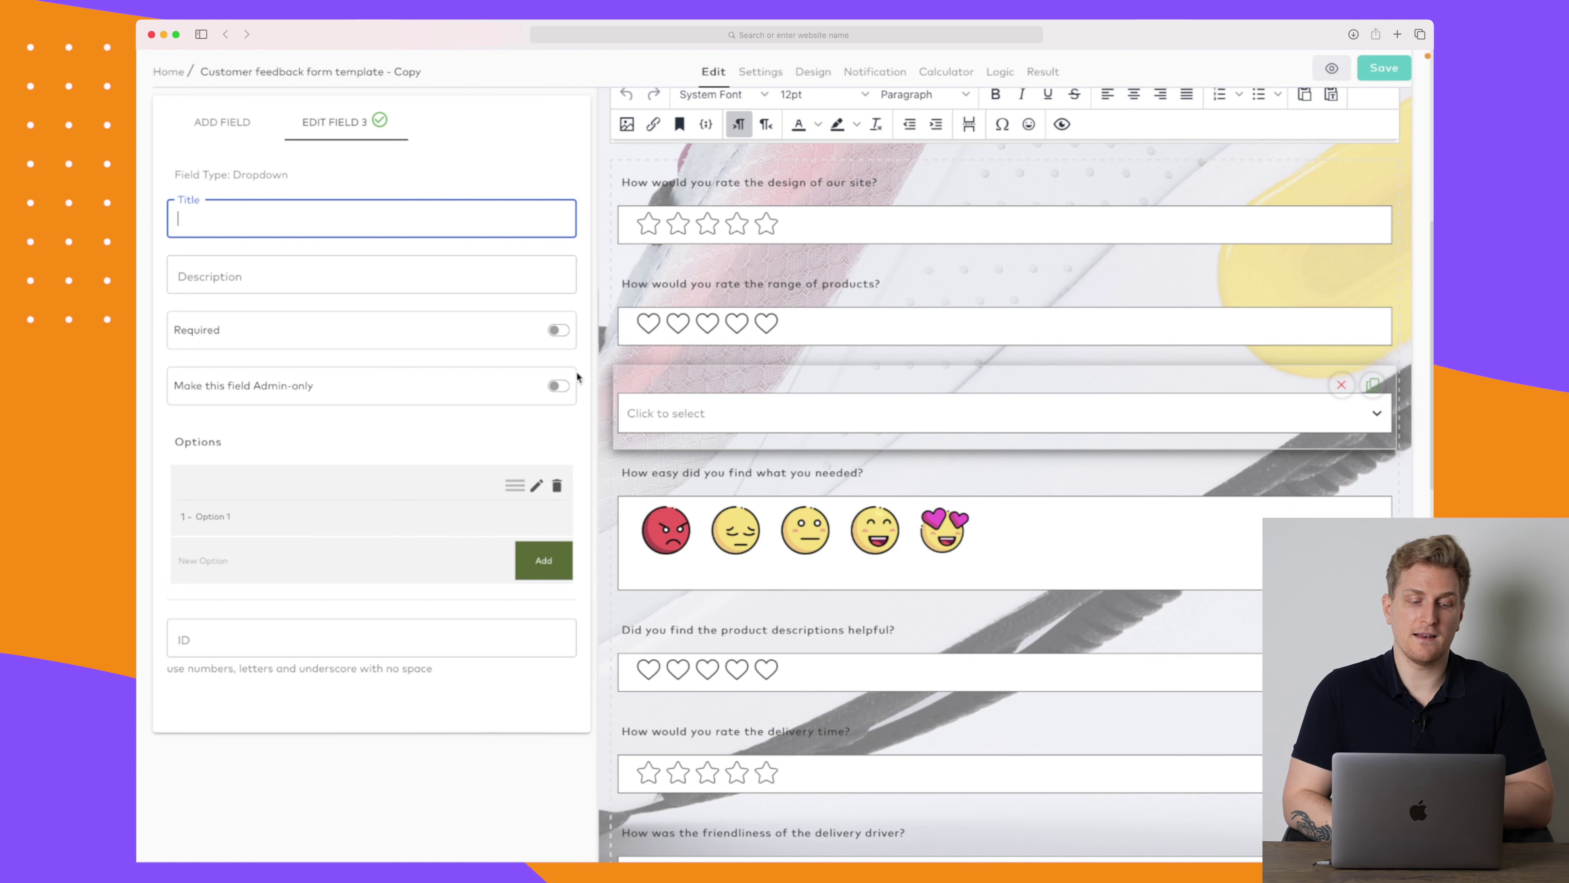
pyautogui.write('Title')
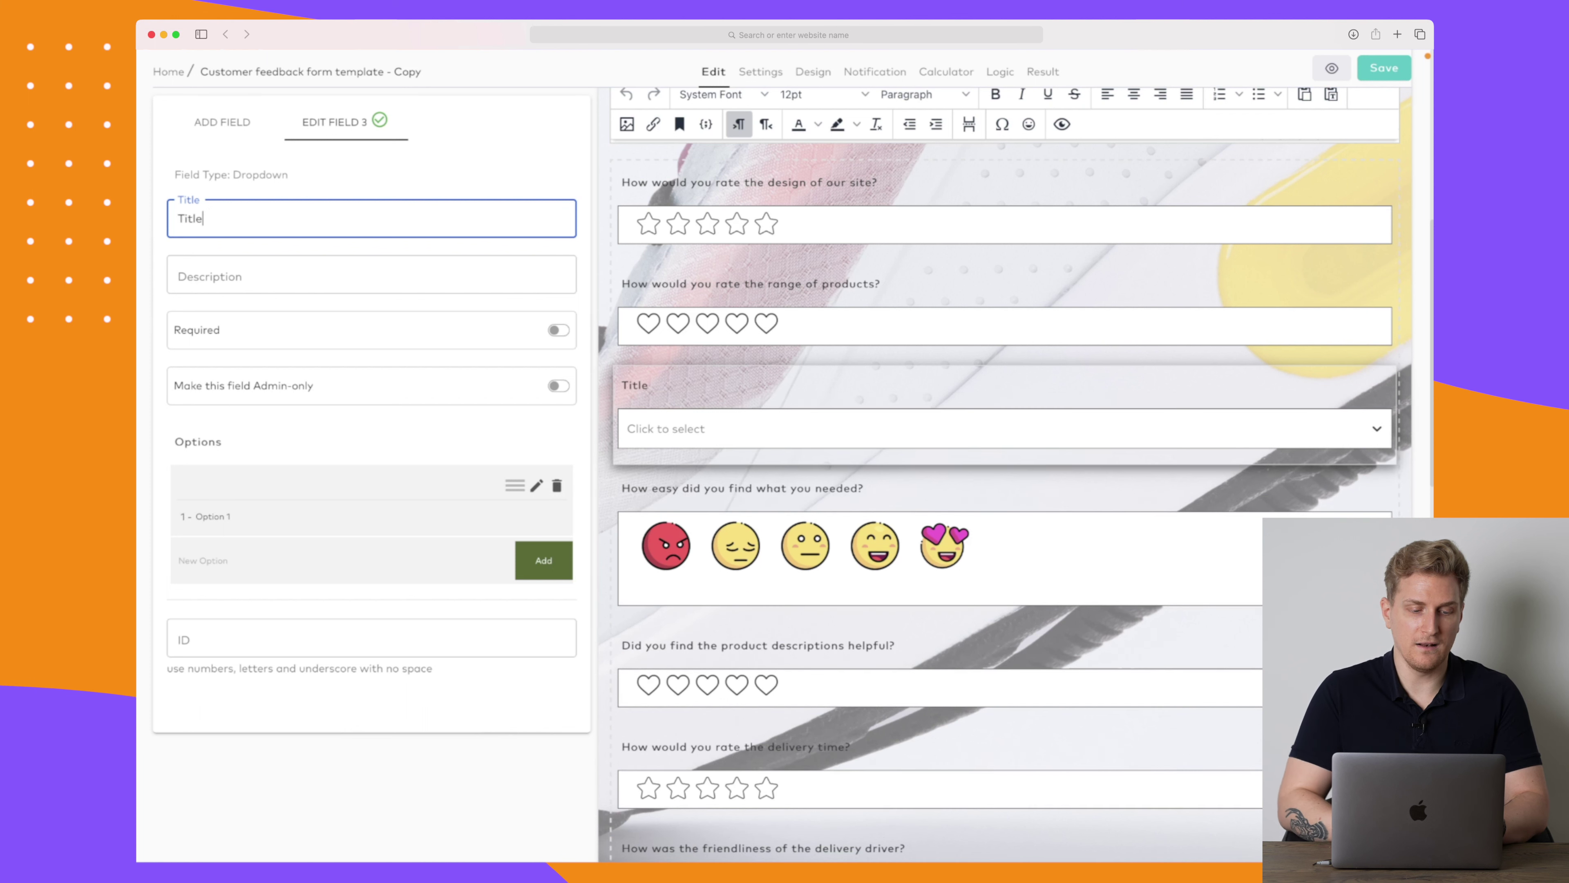
pyautogui.click(228, 278)
pyautogui.write('Desc')
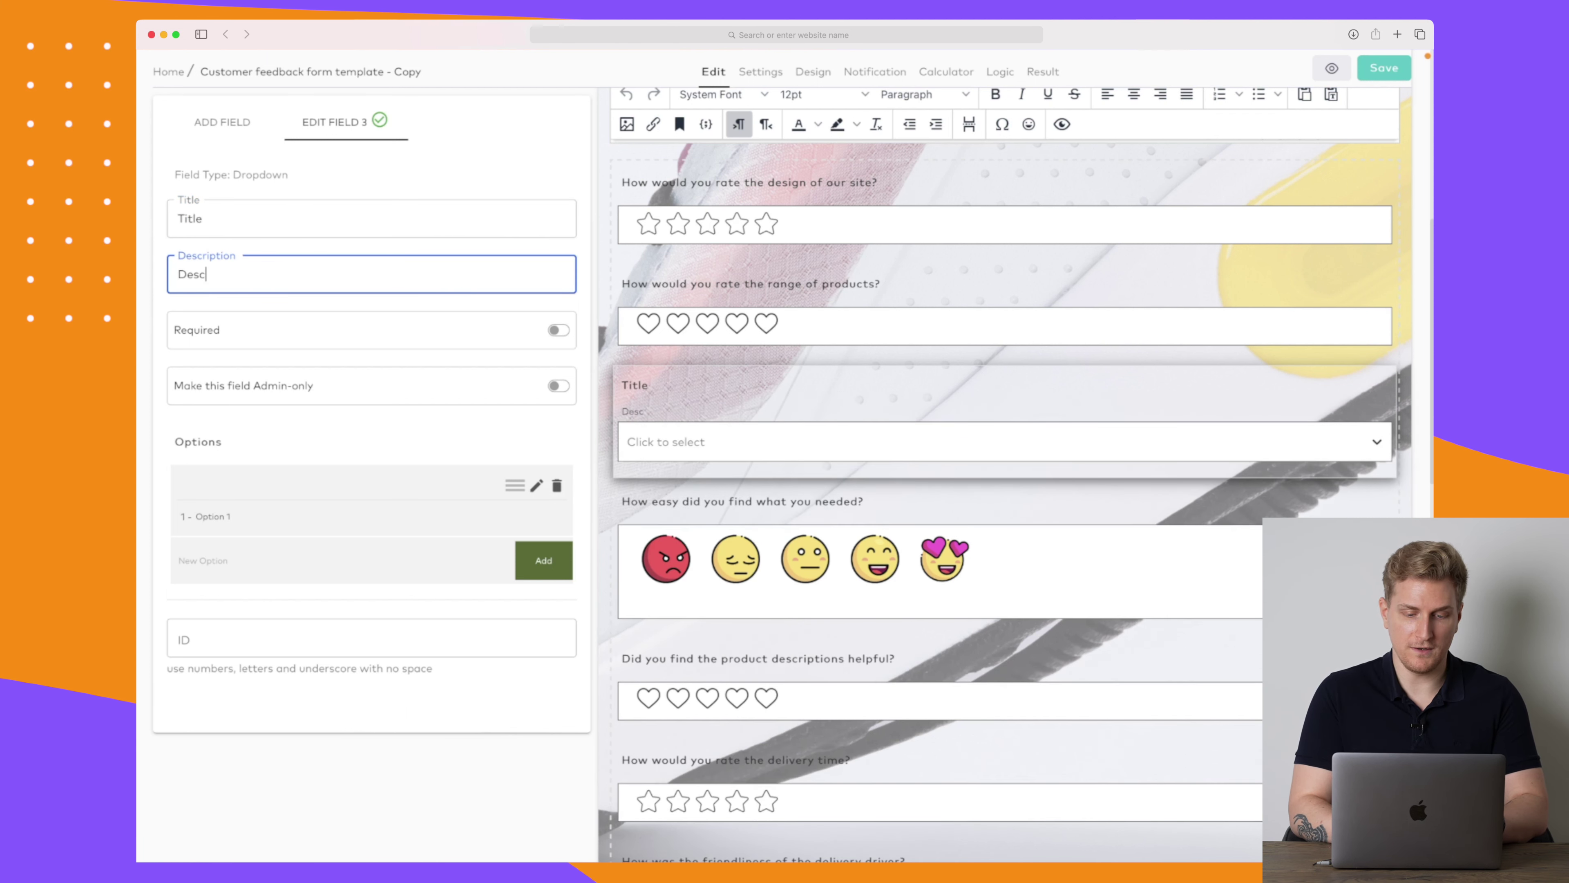
pyautogui.write('ription')
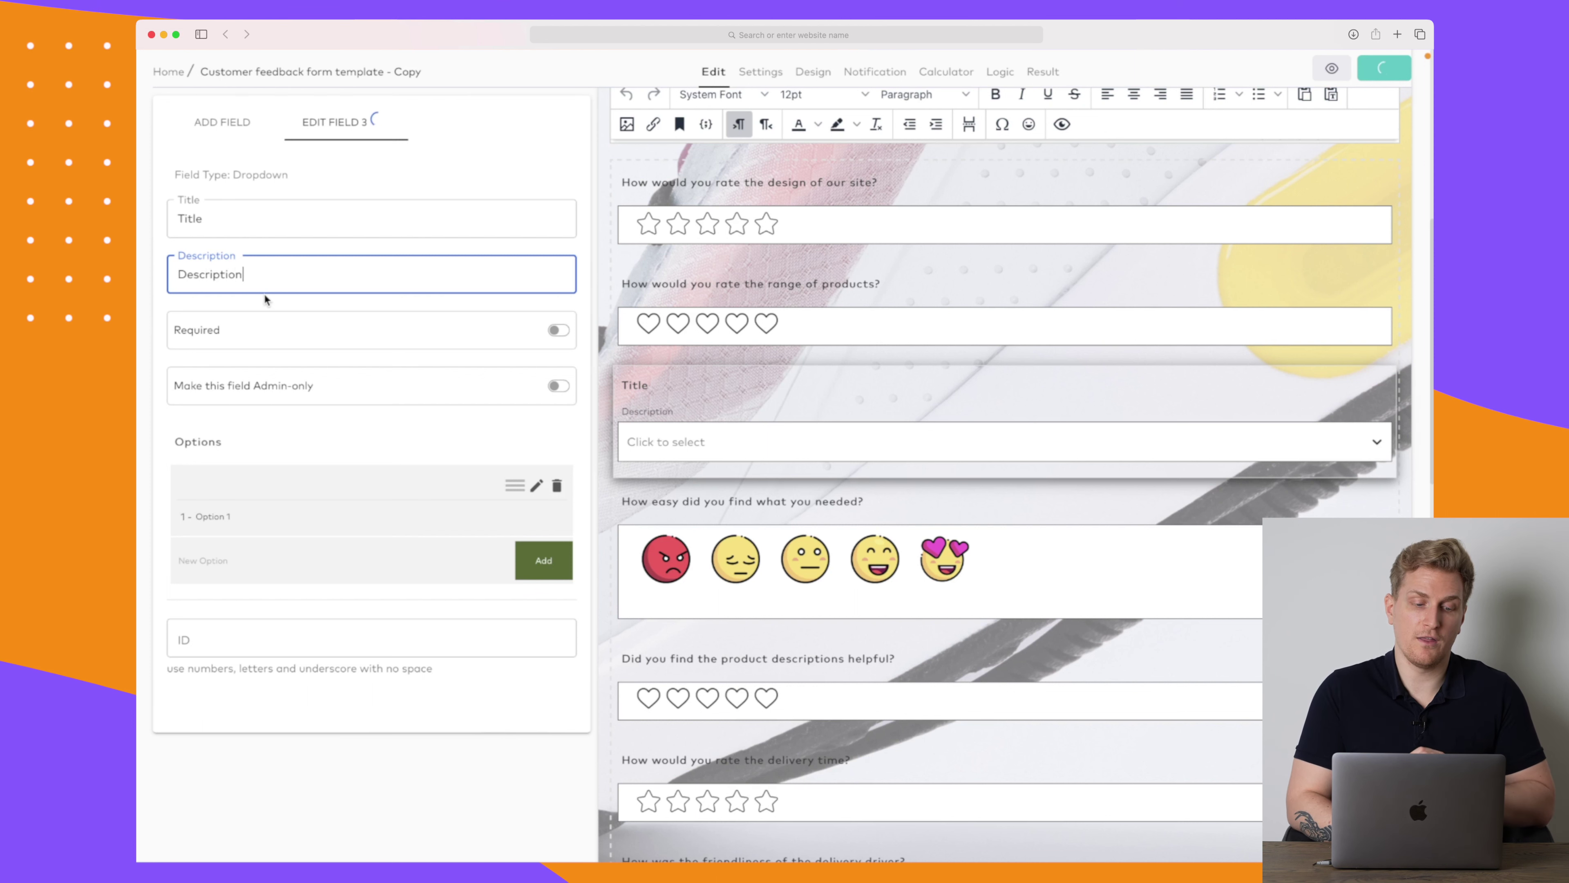
pyautogui.click(236, 228)
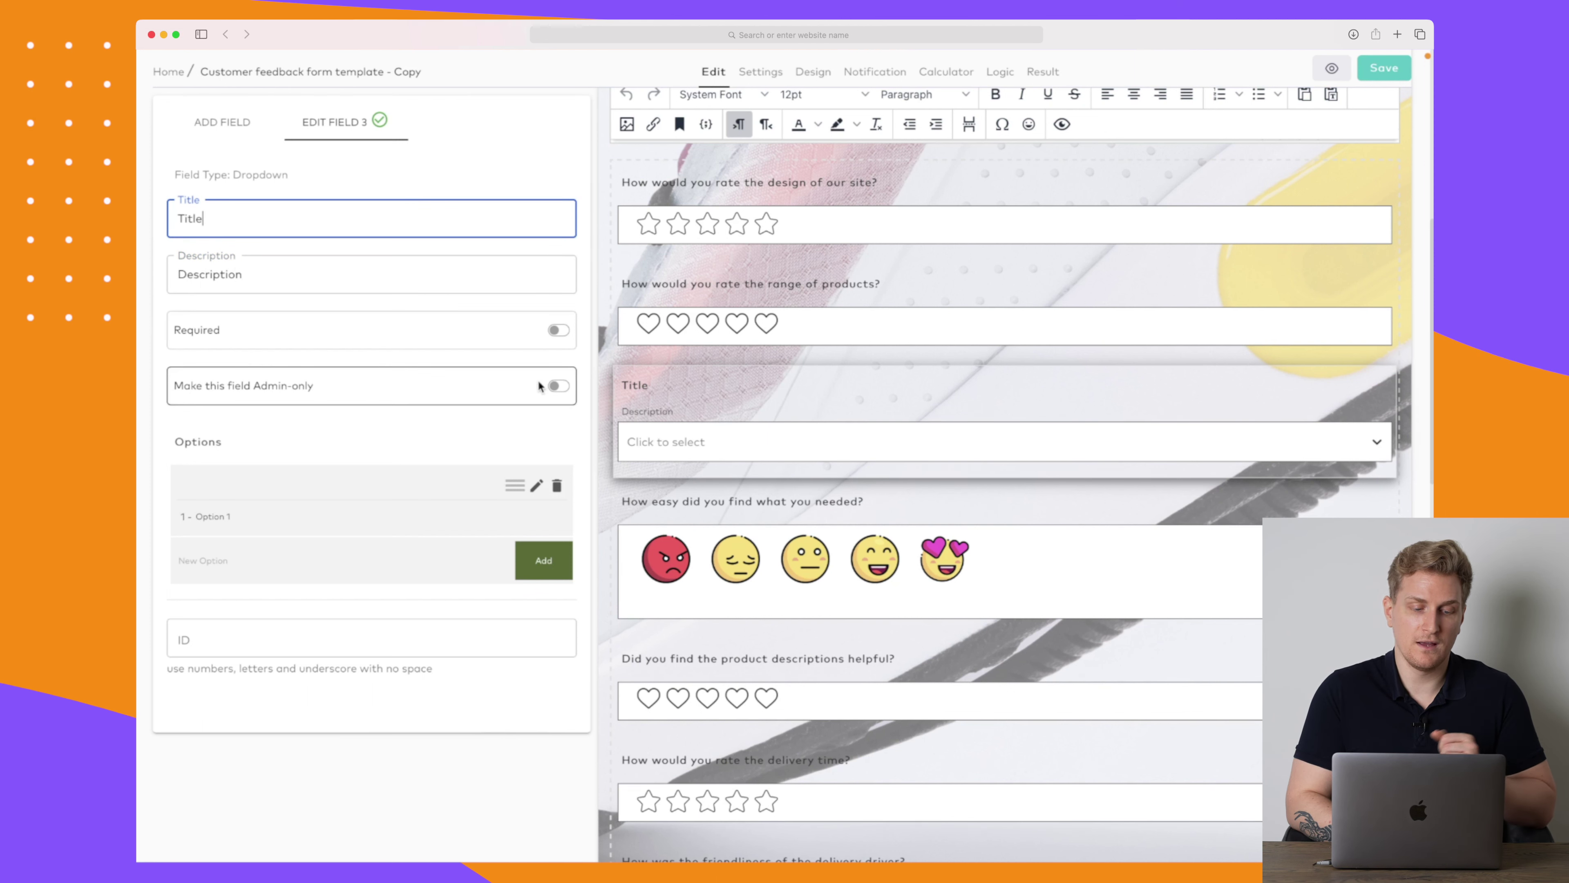
pyautogui.click(554, 331)
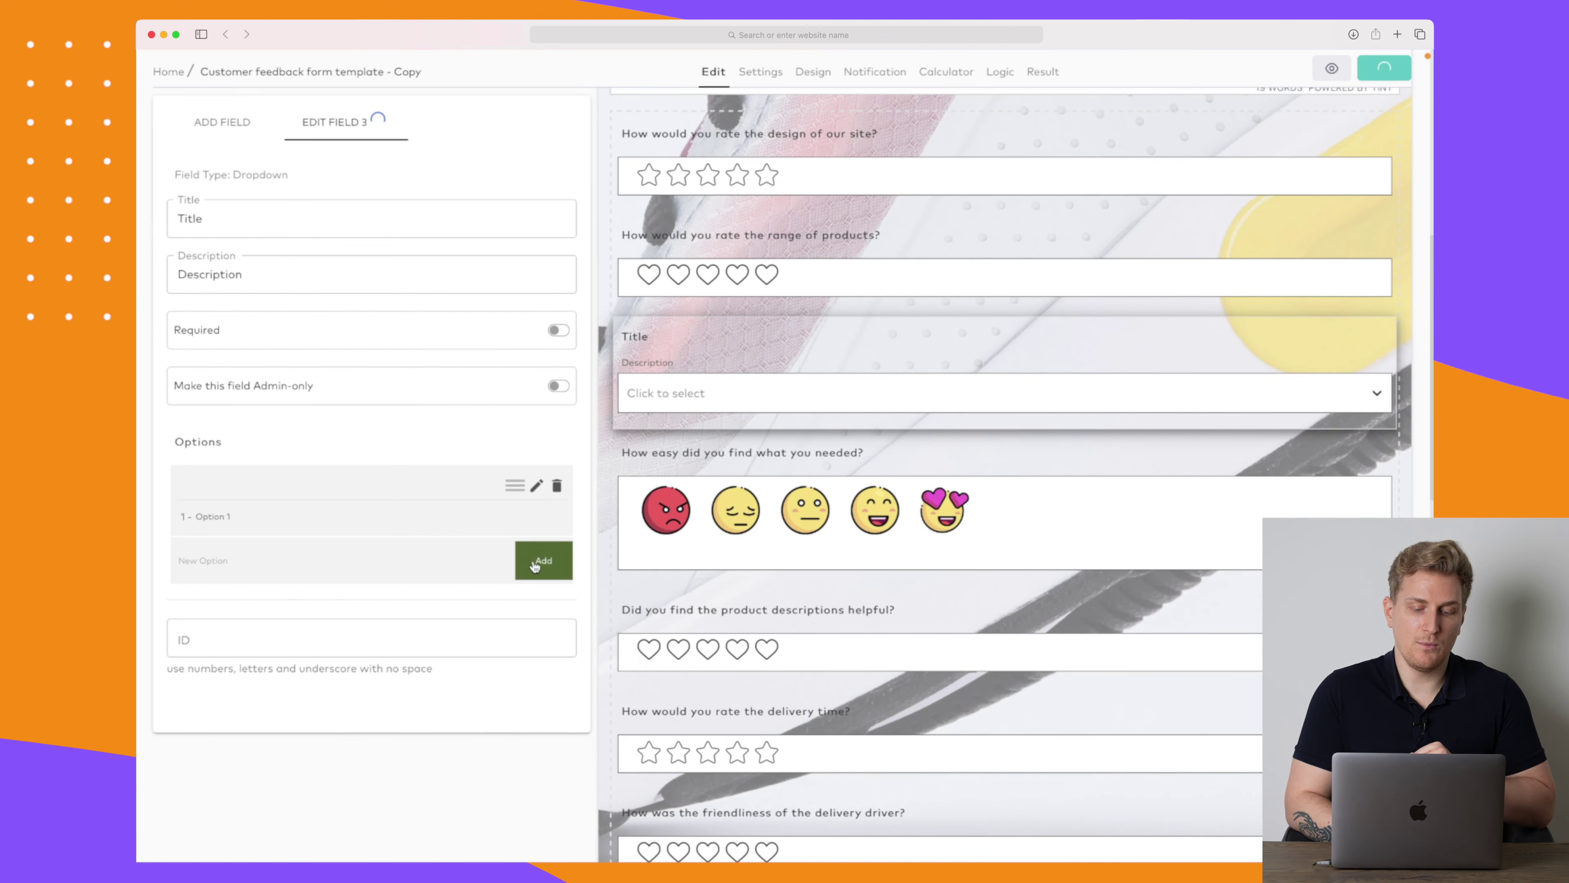
# Add Option 2 and Option 3 to the dropdown's choices
pyautogui.click(227, 559)
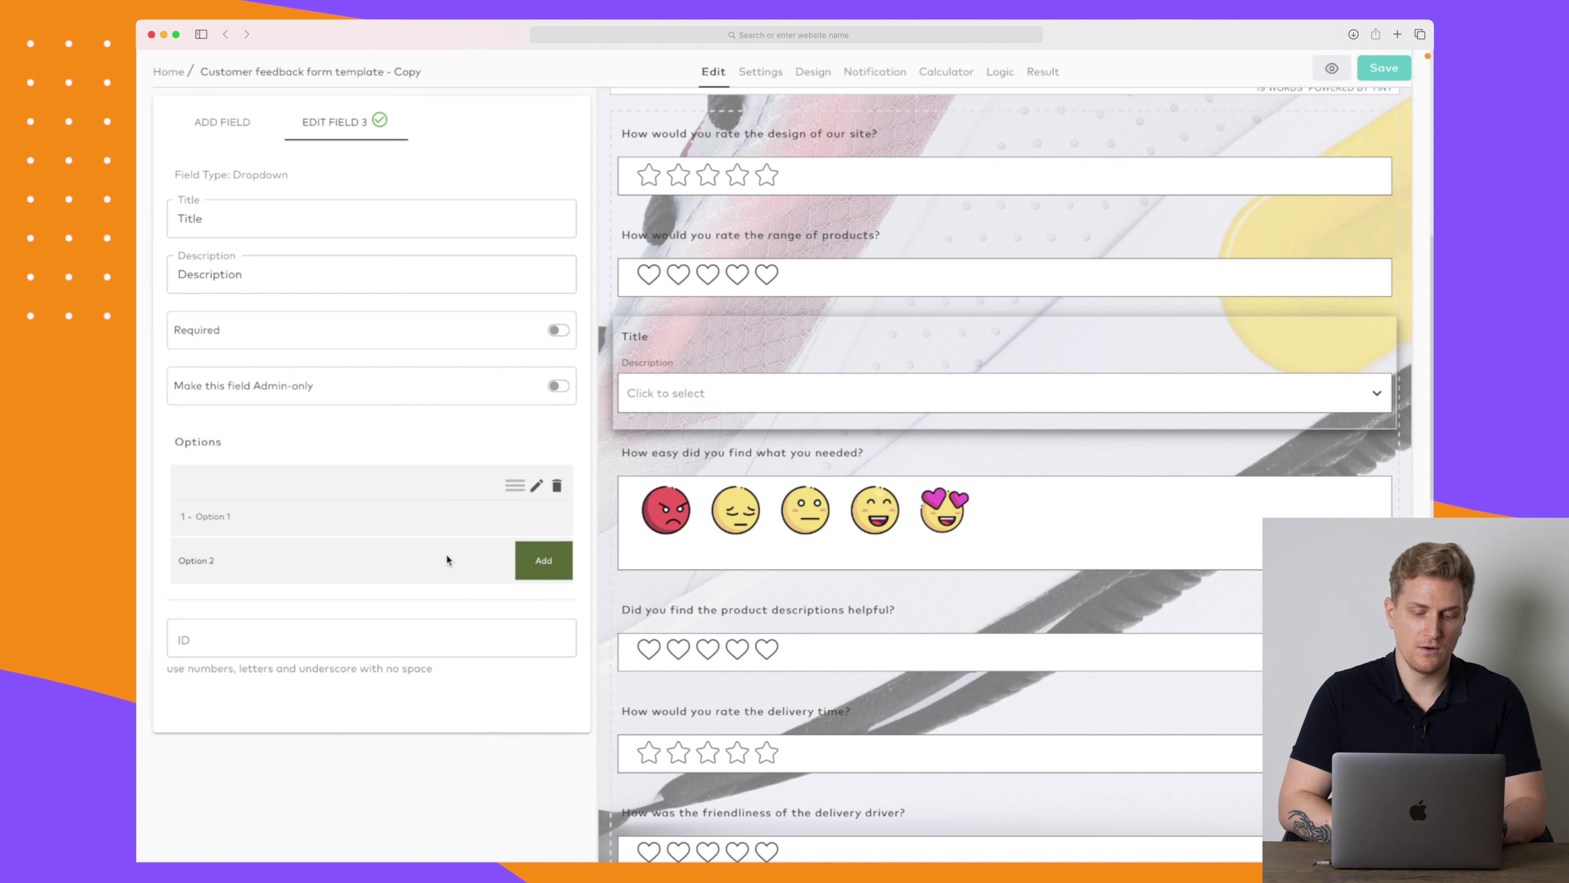
pyautogui.write('Option 2')
pyautogui.click(542, 561)
pyautogui.write('Opti')
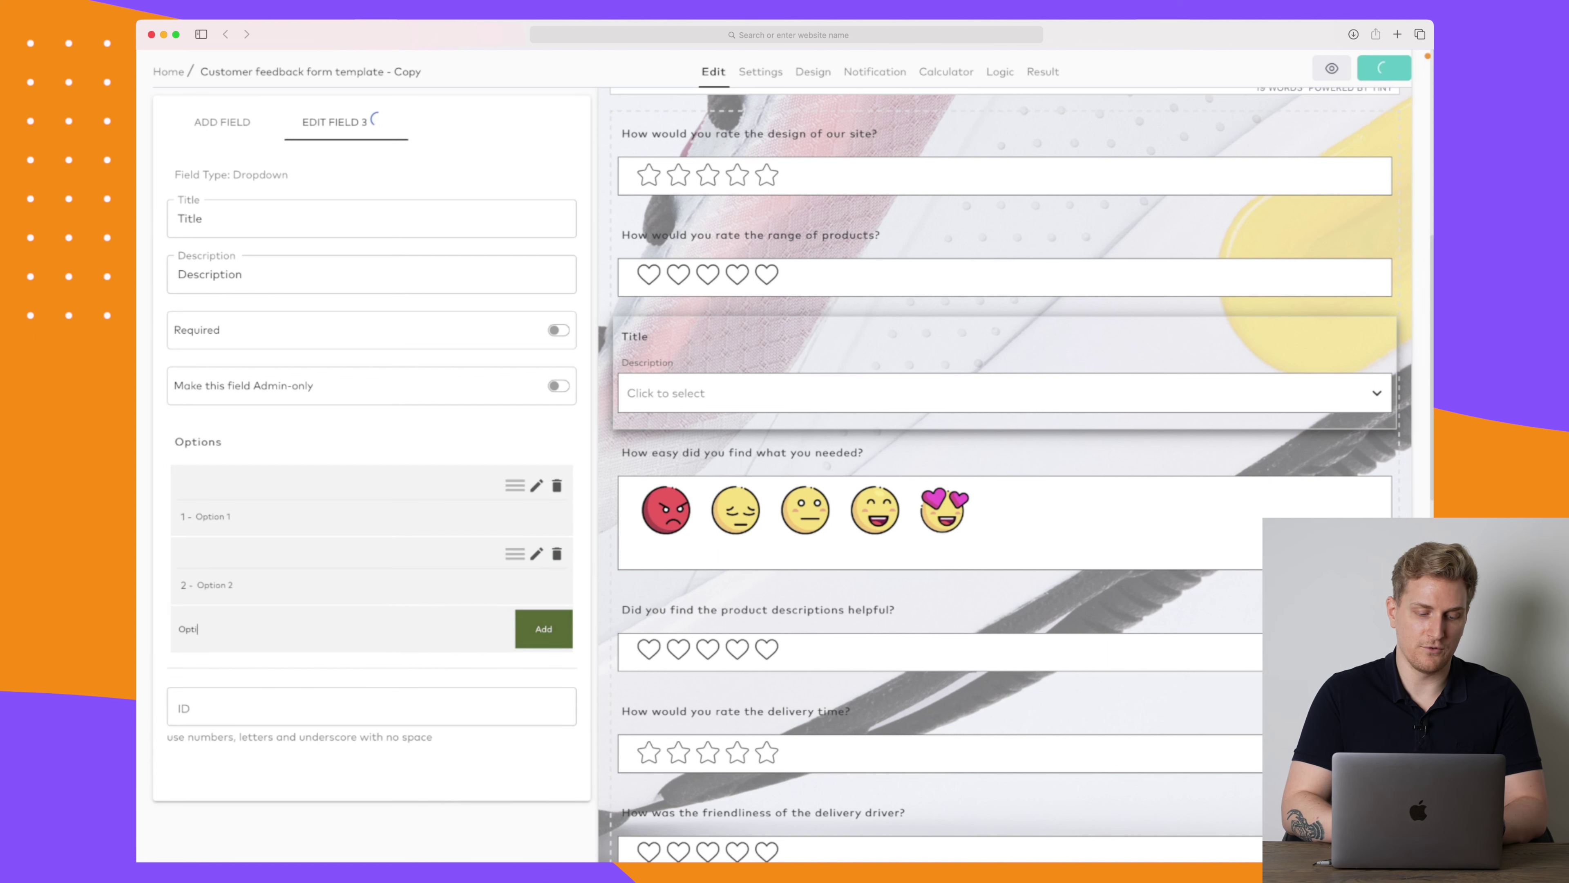
pyautogui.write('on 3')
pyautogui.click(556, 637)
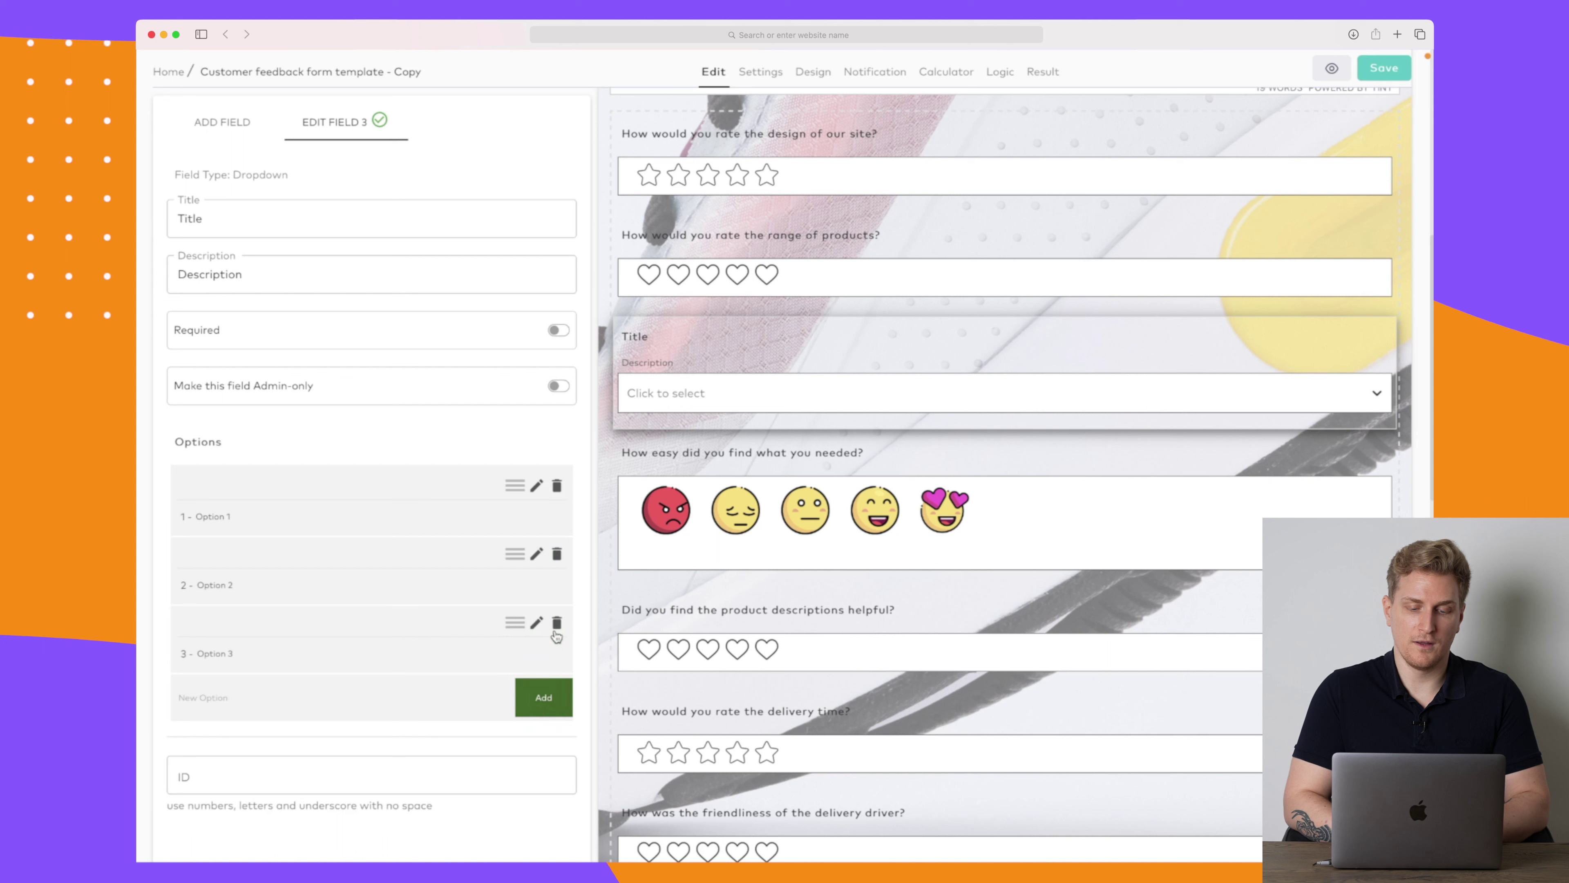
# Test the preview dropdown, trying Option 2 and leaving Option 1 selected
pyautogui.click(751, 393)
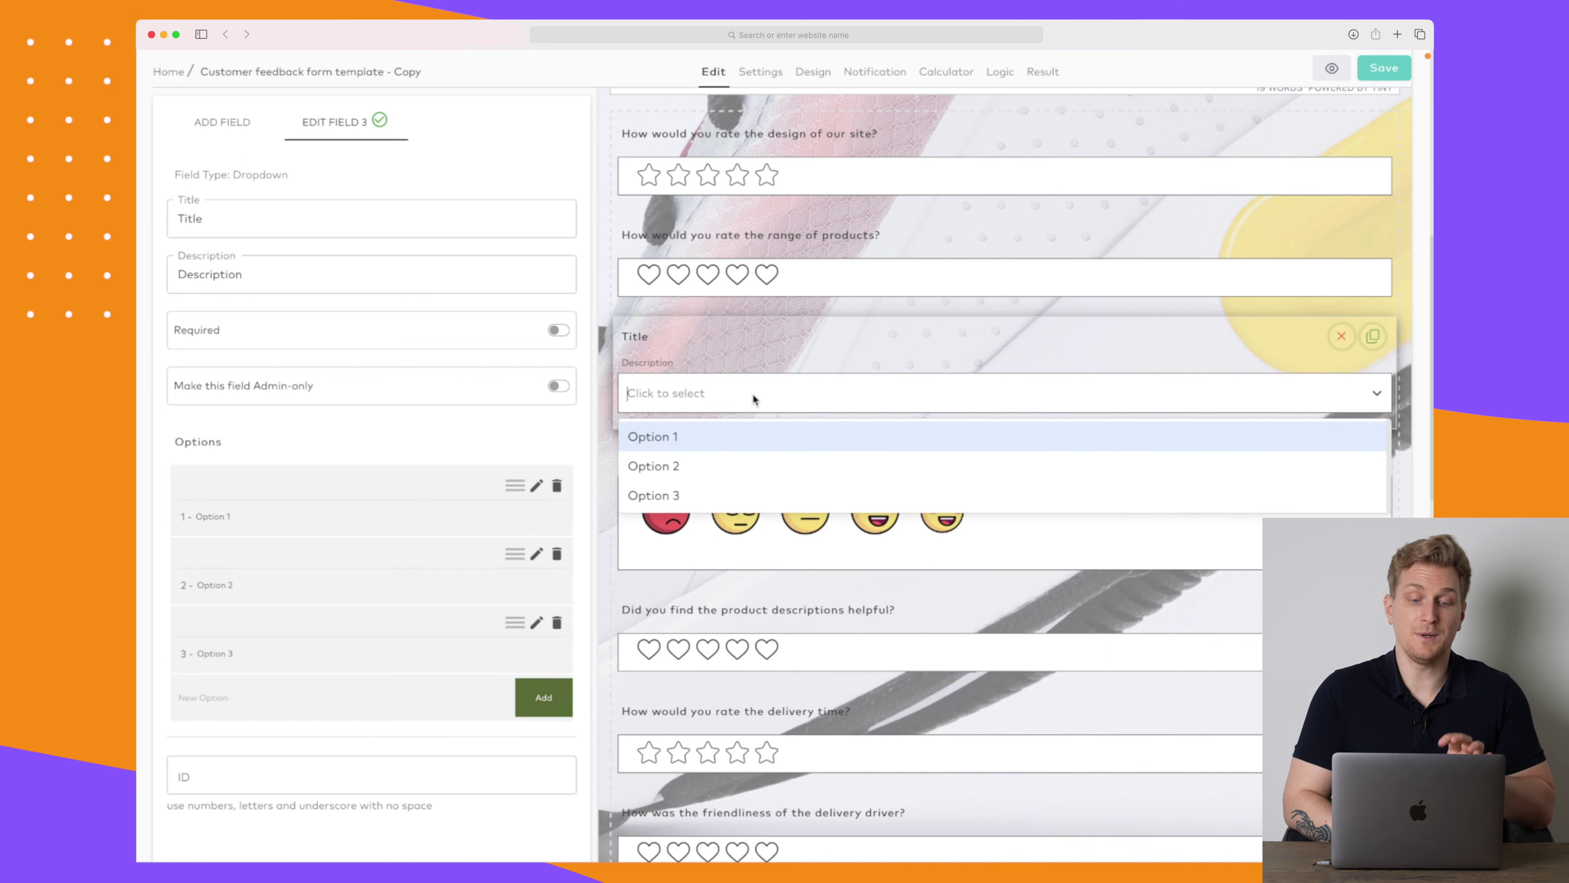
pyautogui.click(677, 470)
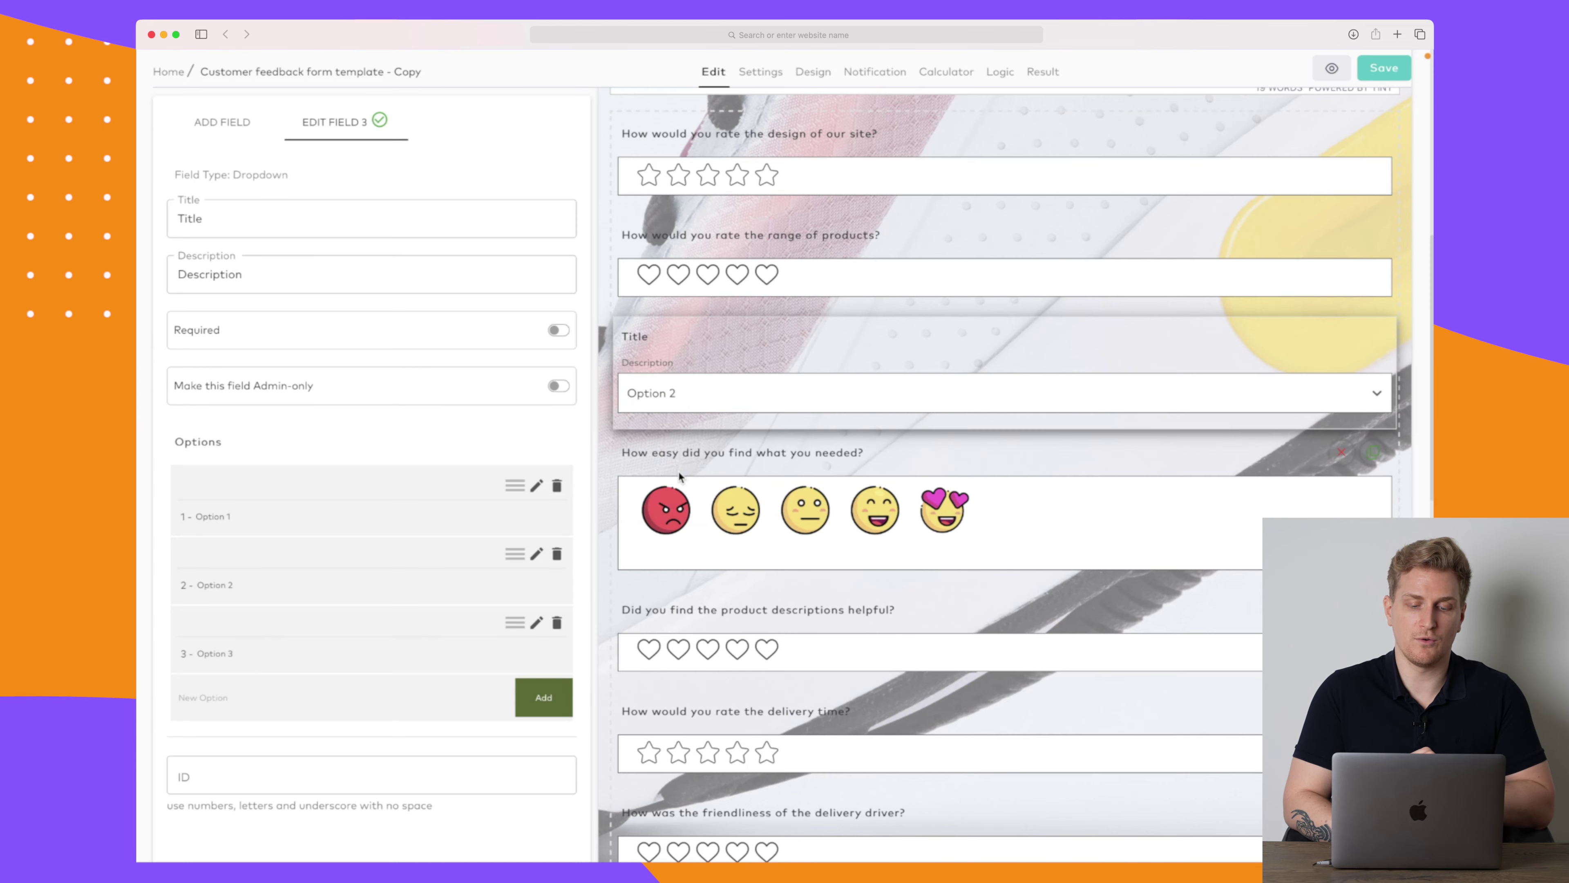
pyautogui.click(710, 392)
pyautogui.click(680, 436)
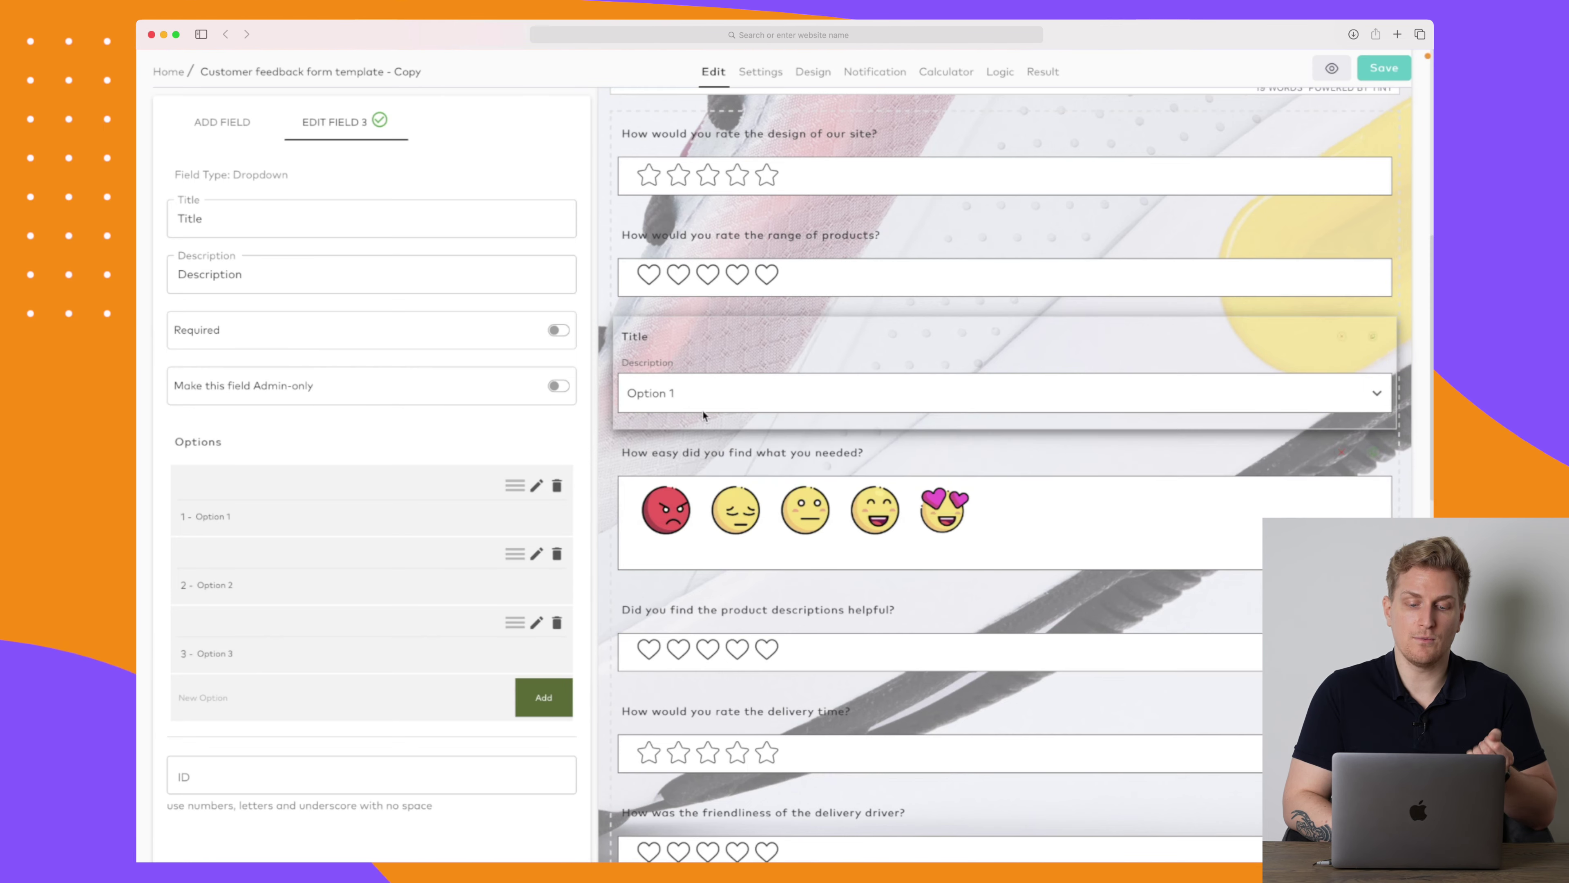
pyautogui.click(700, 391)
pyautogui.click(694, 434)
pyautogui.scroll(8, 741, 371)
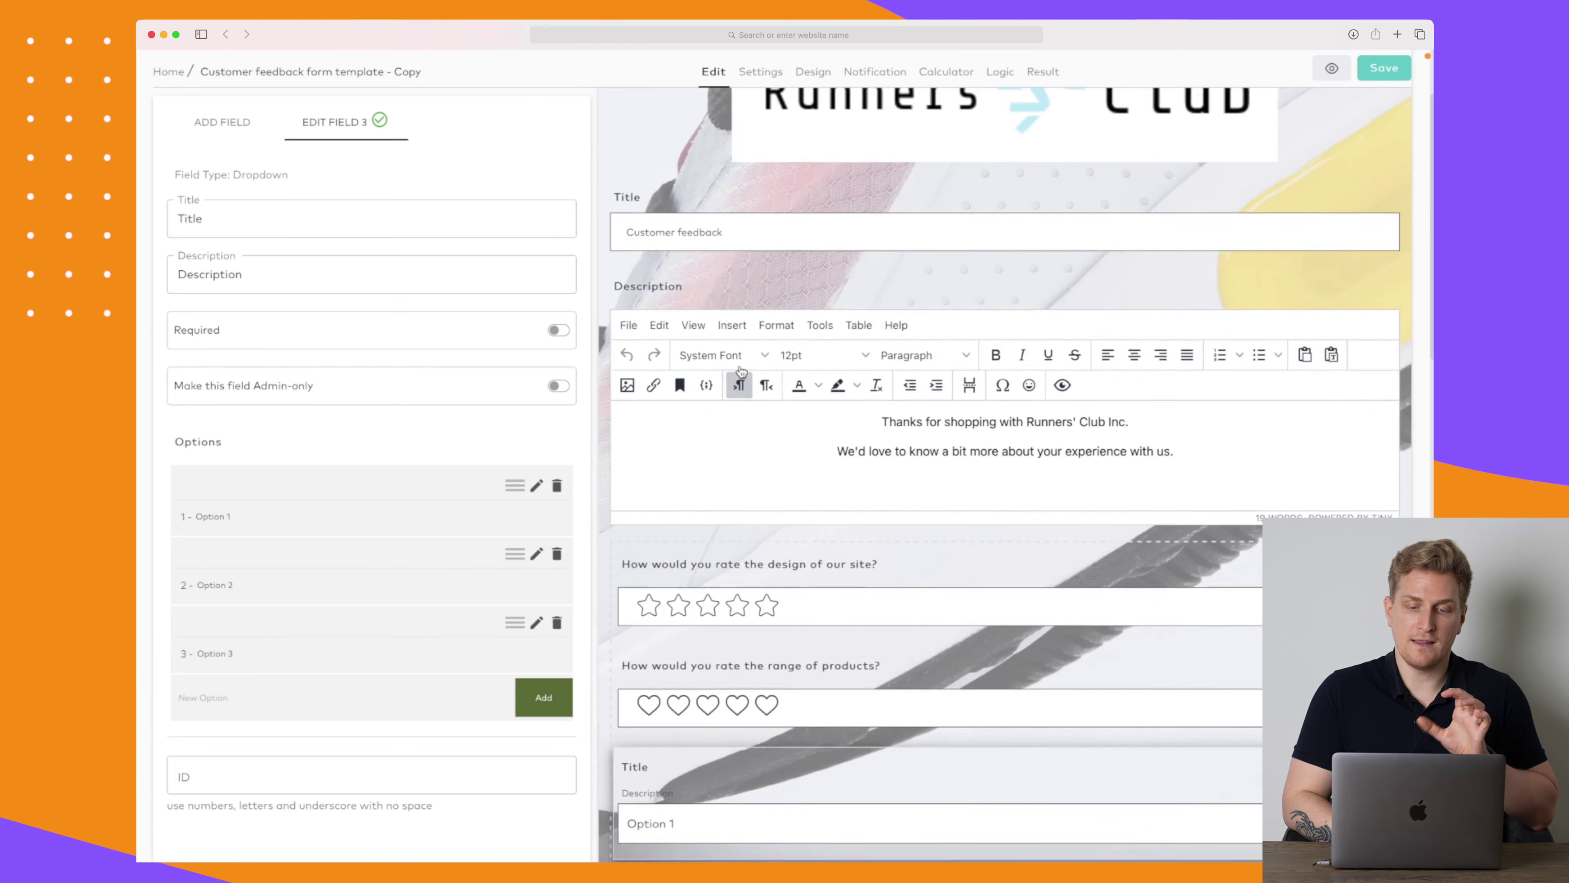
pyautogui.scroll(2, 741, 372)
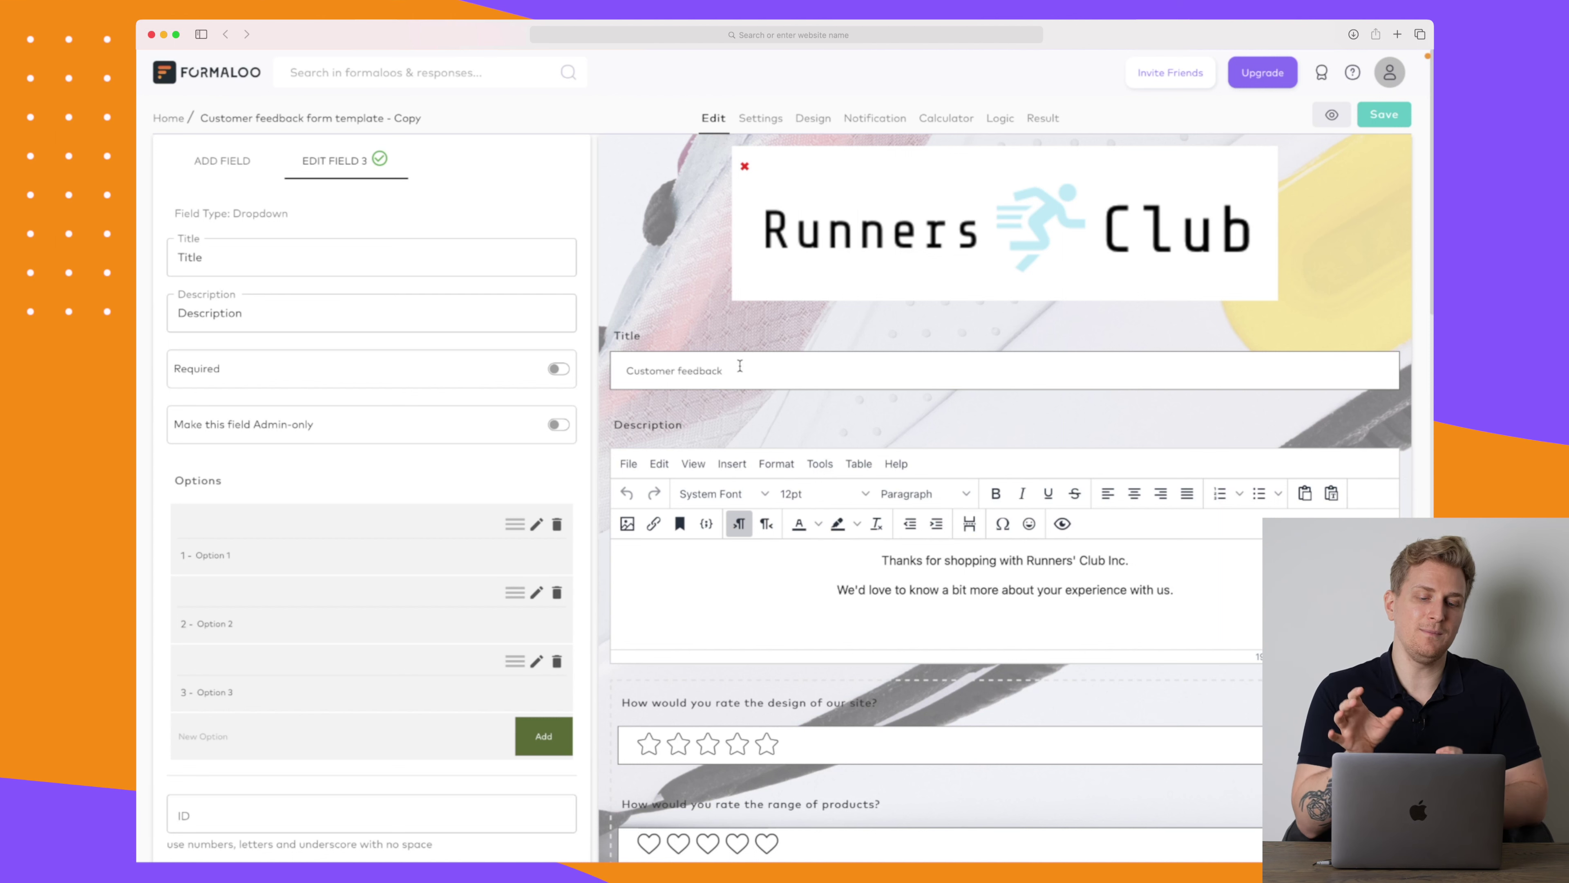
# Show the ADD FIELD catalogue of field types and scroll through the form preview
pyautogui.click(227, 162)
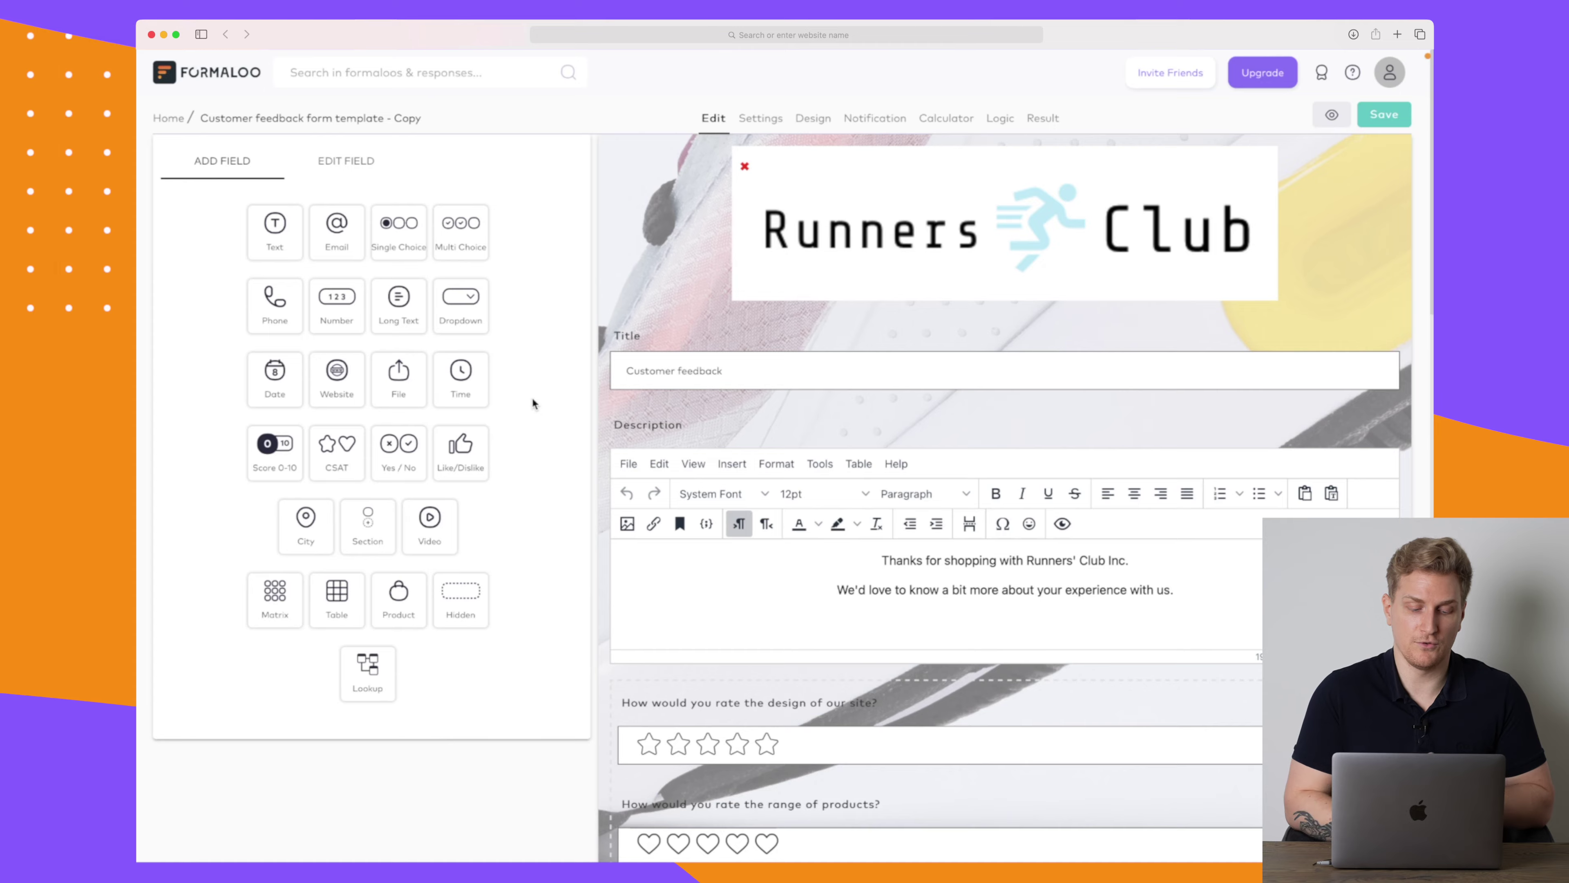
pyautogui.scroll(-1, 412, 597)
pyautogui.scroll(-15, 412, 598)
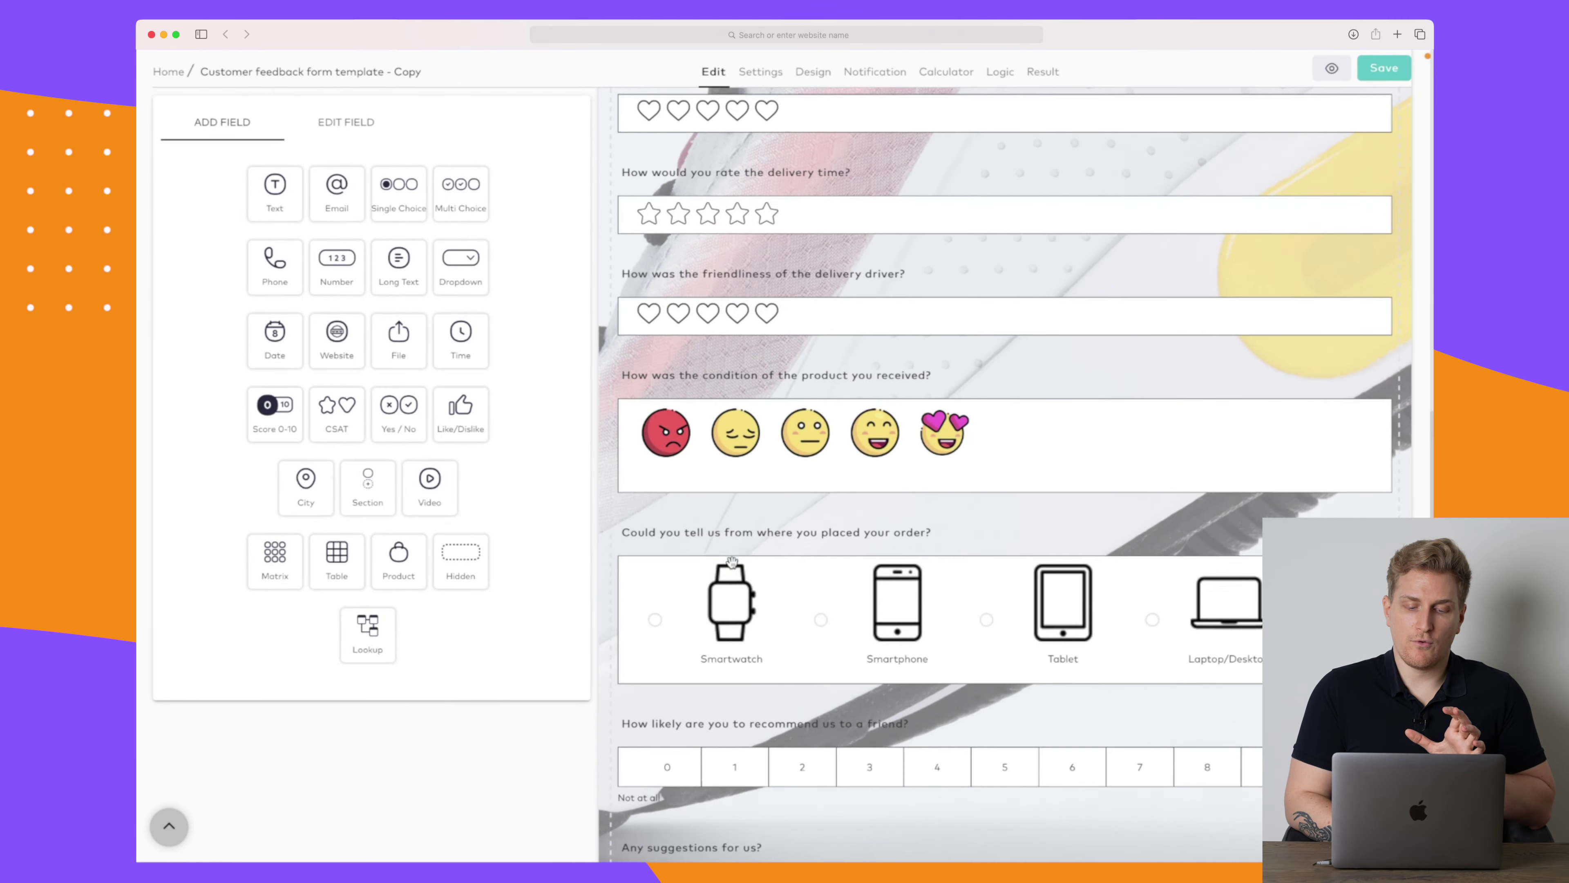
pyautogui.scroll(5, 734, 566)
pyautogui.scroll(-8, 734, 567)
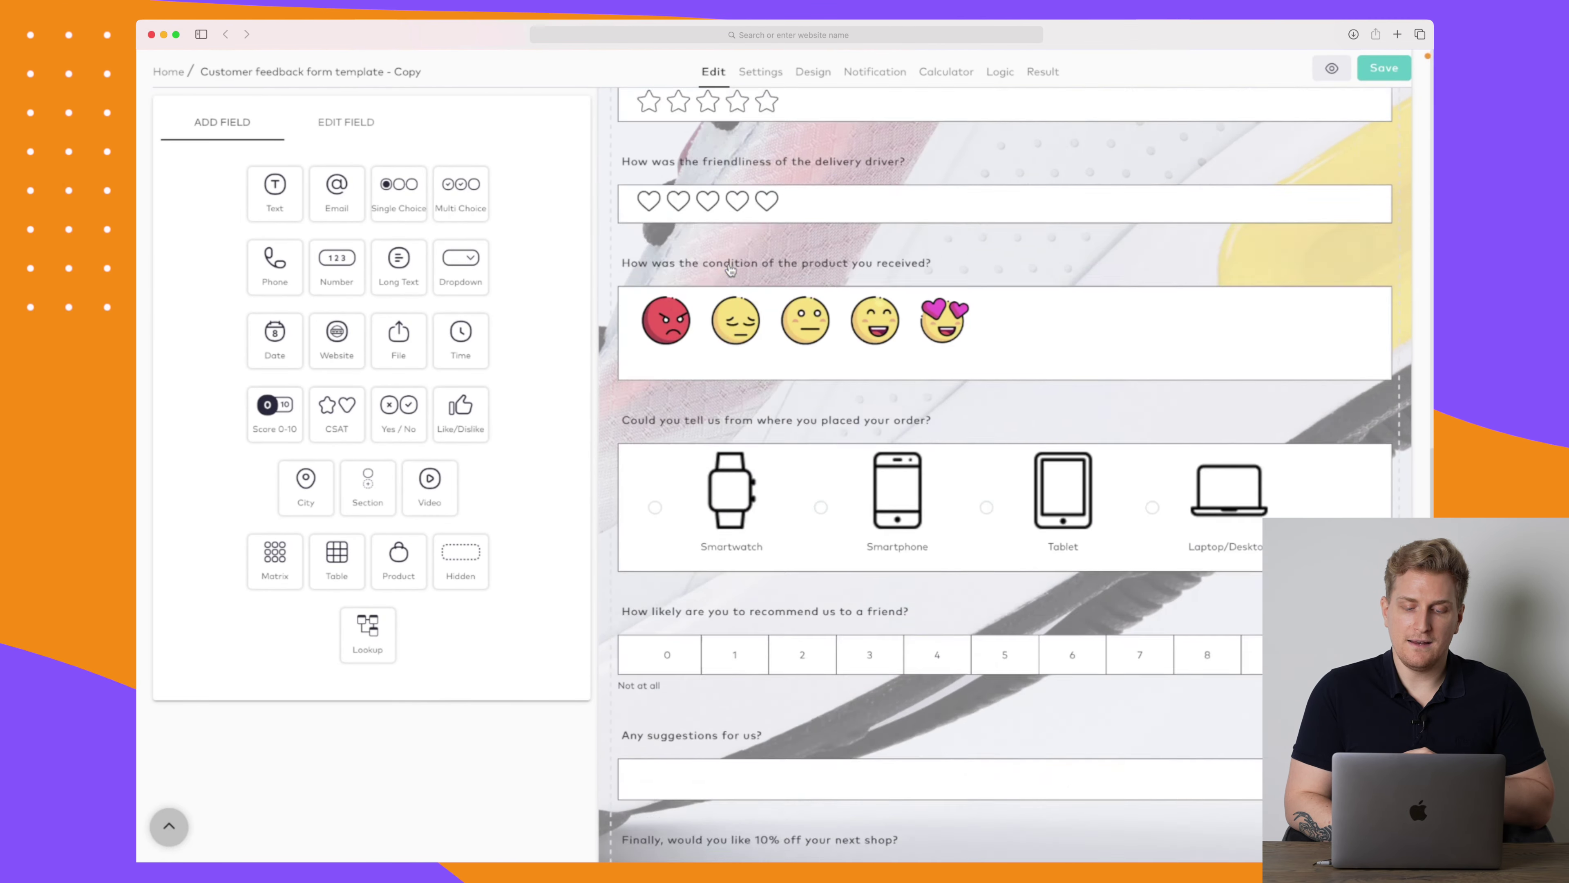
pyautogui.scroll(-1, 907, 405)
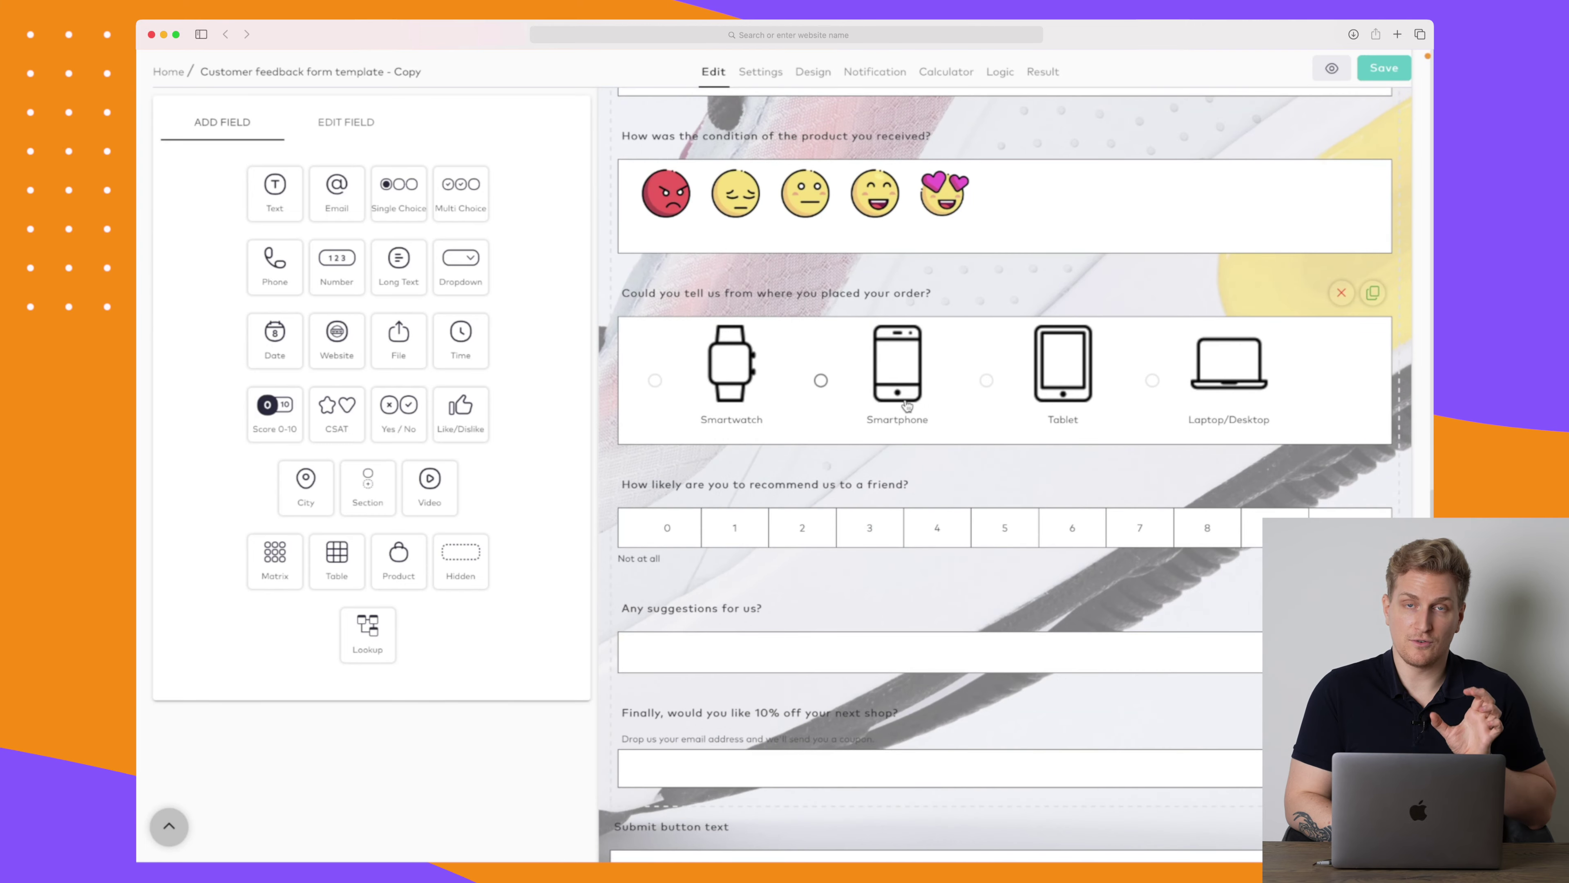
pyautogui.scroll(-2, 906, 405)
pyautogui.scroll(-2, 907, 405)
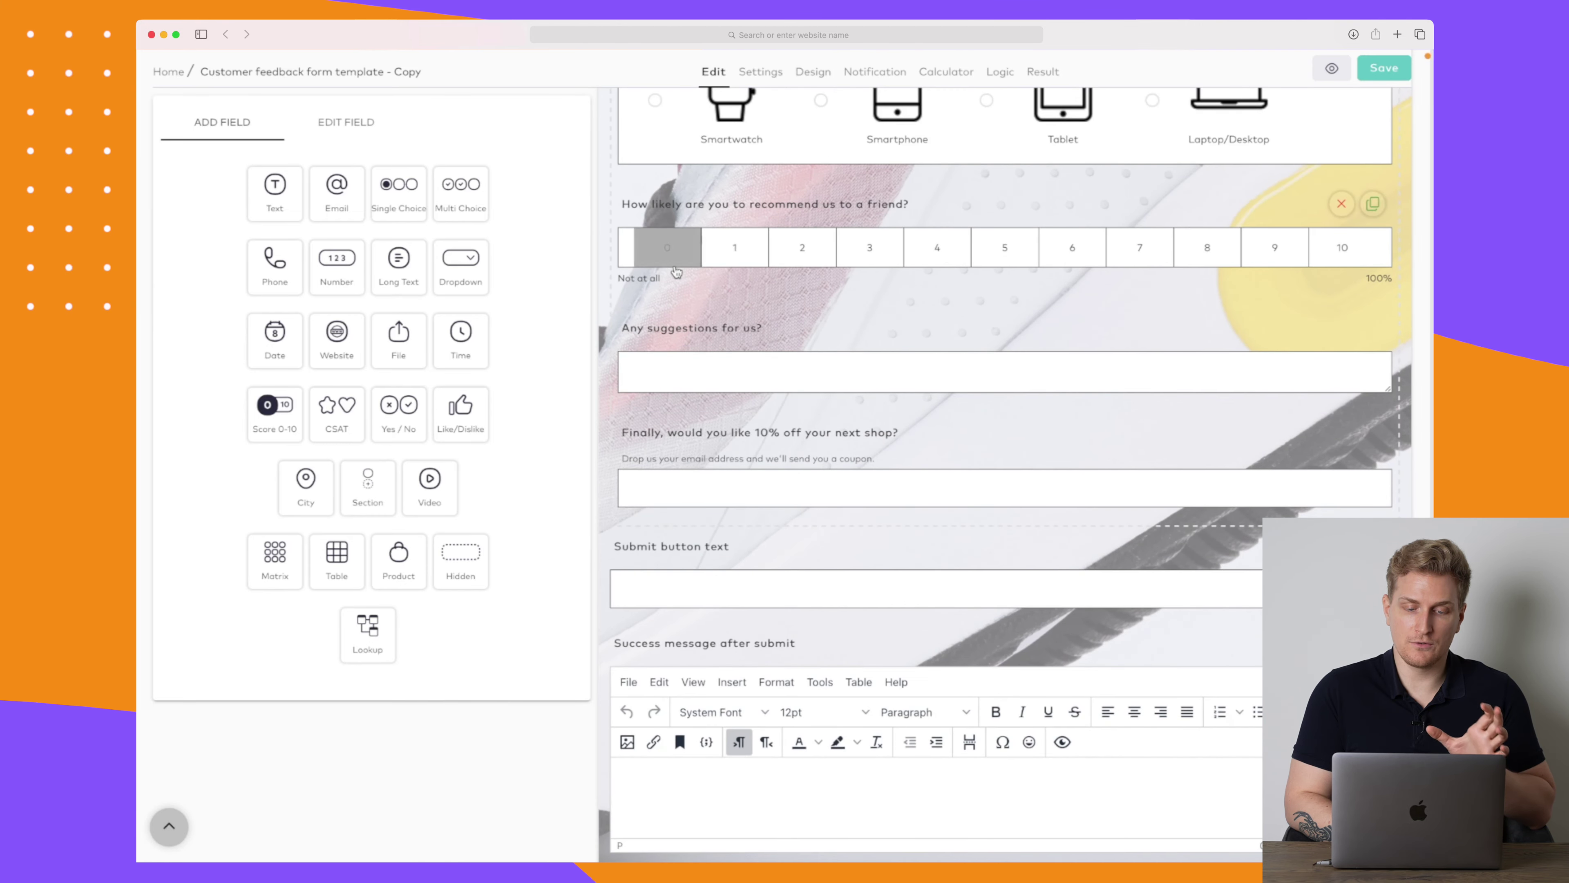
pyautogui.scroll(-1, 1341, 247)
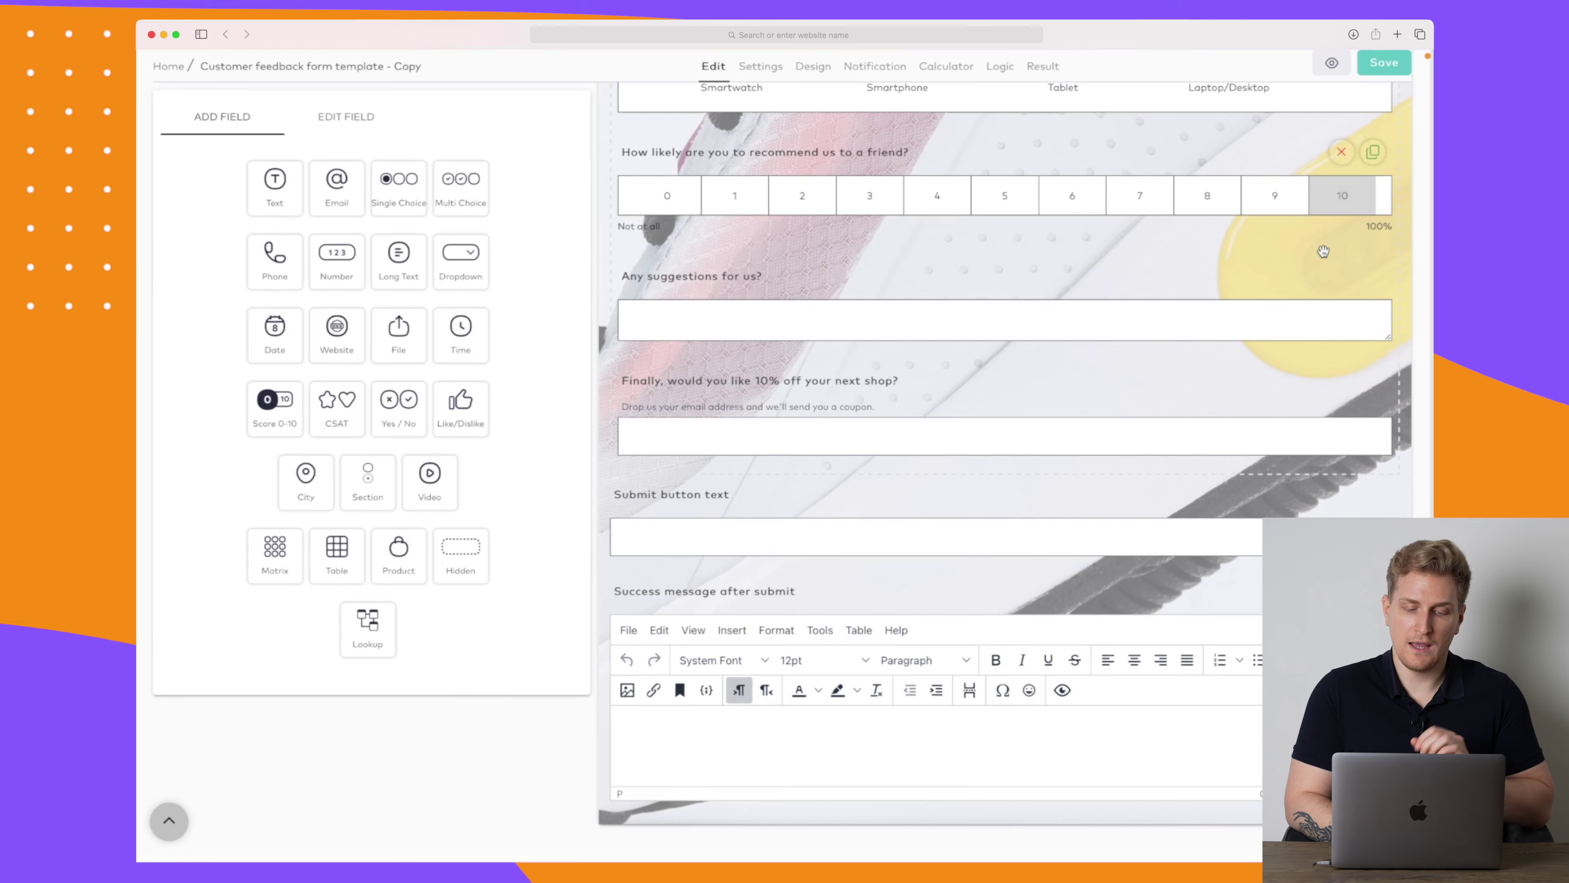
pyautogui.scroll(20, 797, 688)
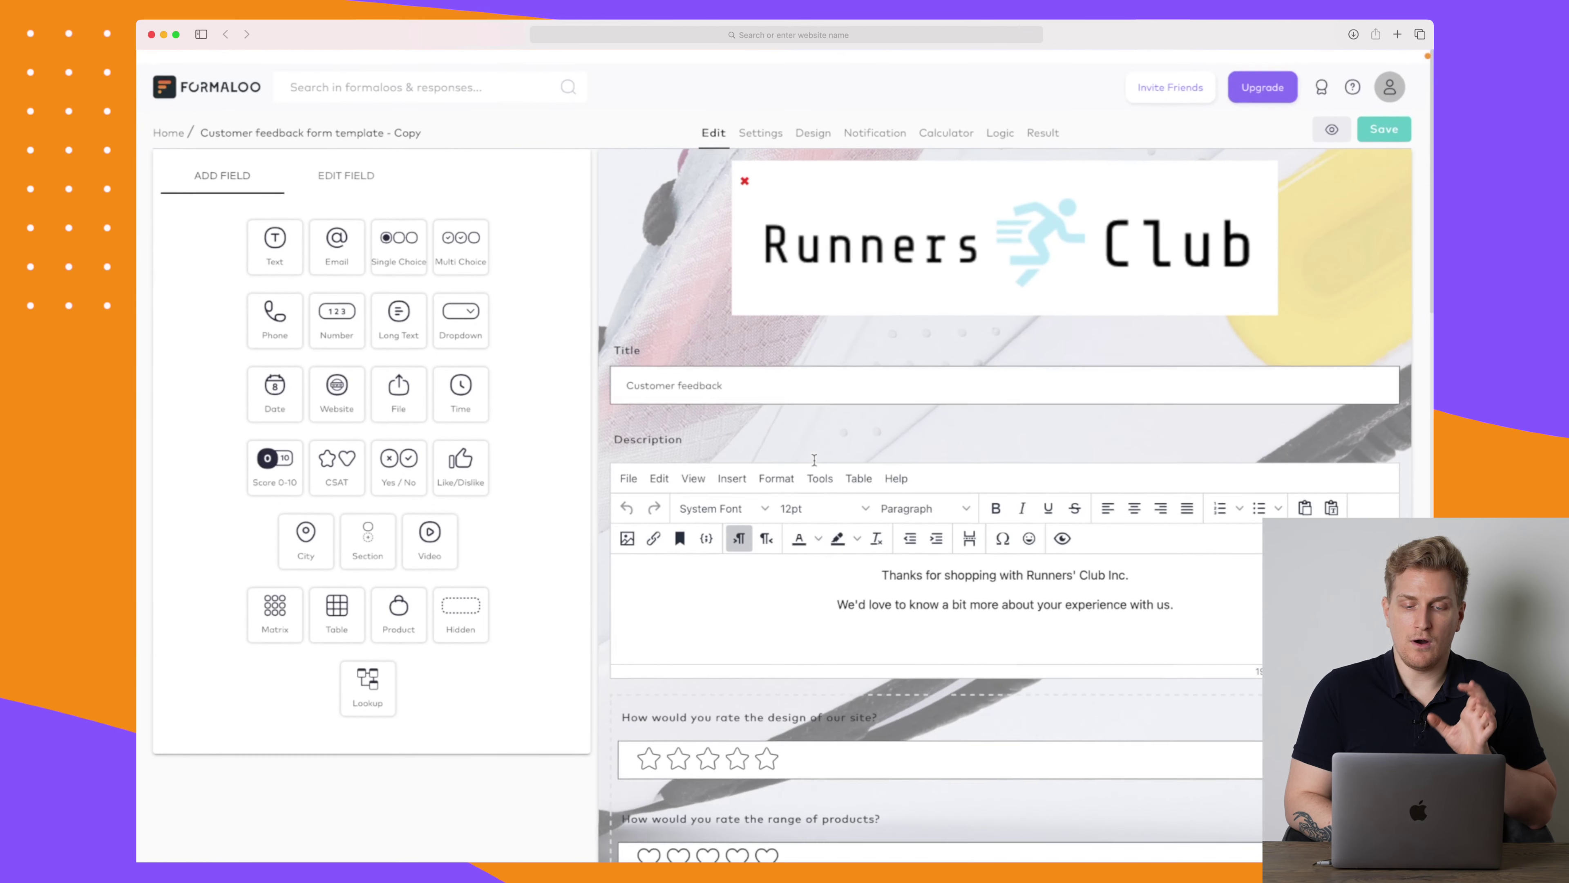
# Change the address suffix from r140f to customerfeedback and check the empty category list
pyautogui.click(761, 119)
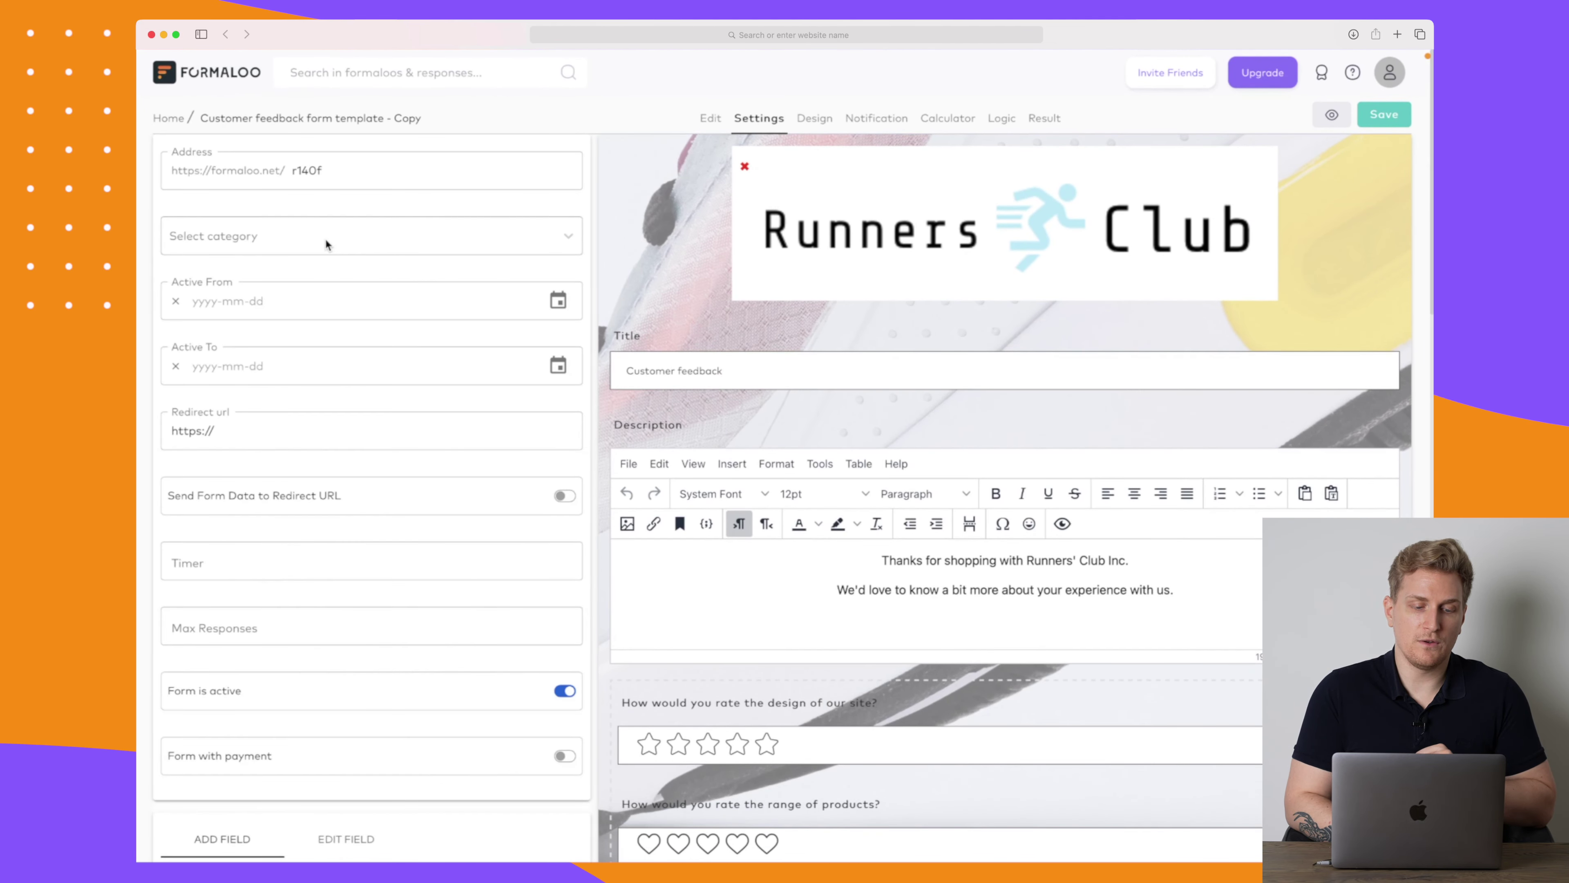
pyautogui.scroll(-1, 325, 237)
pyautogui.doubleClick(330, 165)
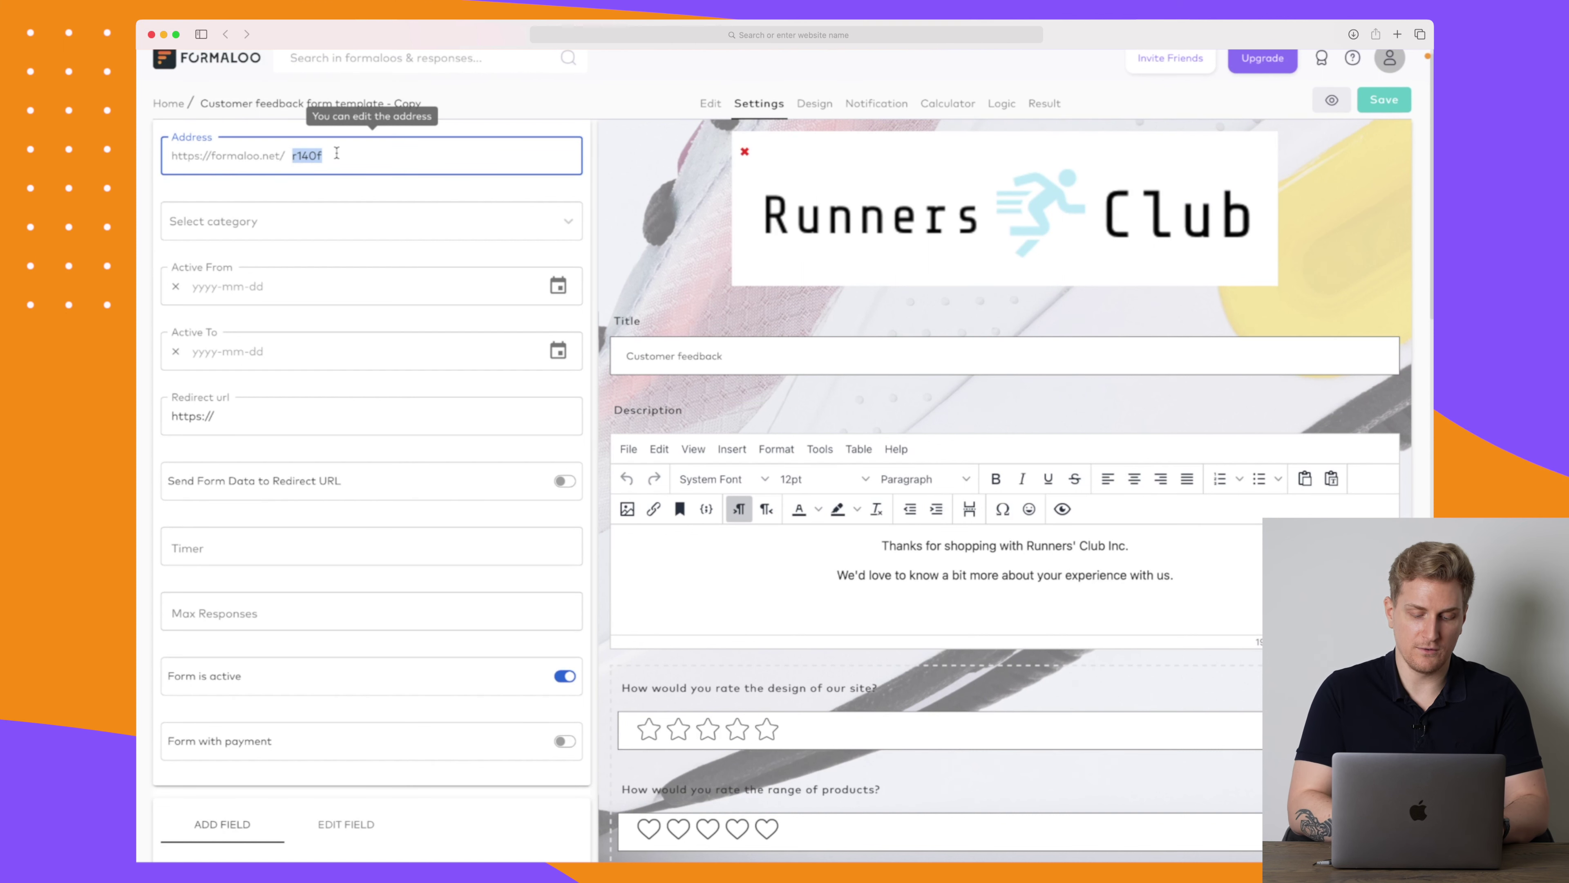
pyautogui.write('customerfeedba')
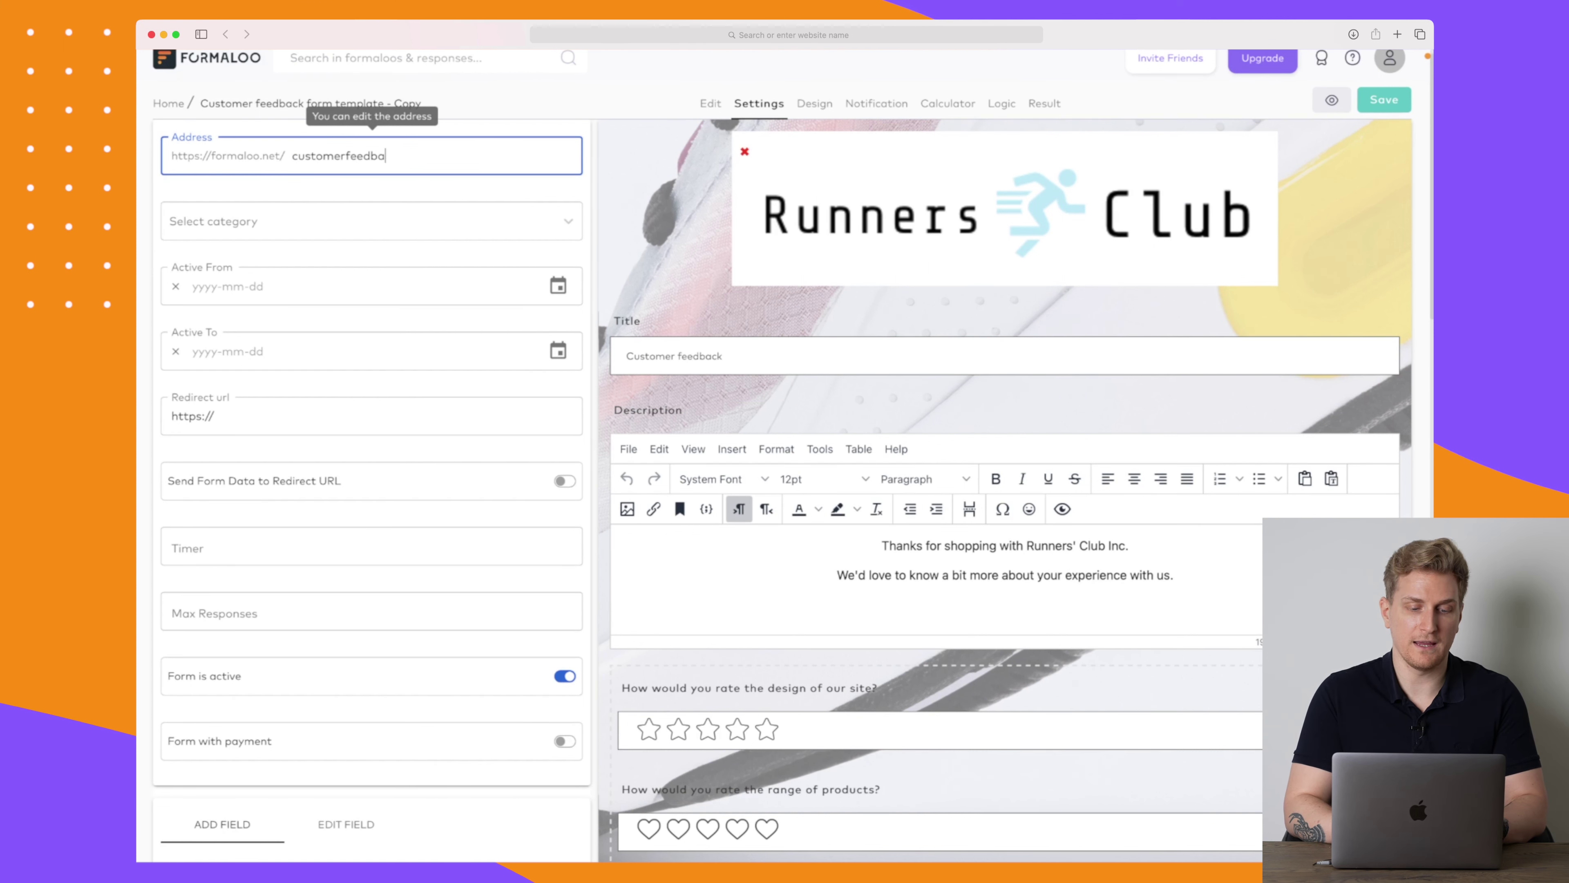
pyautogui.write('ck')
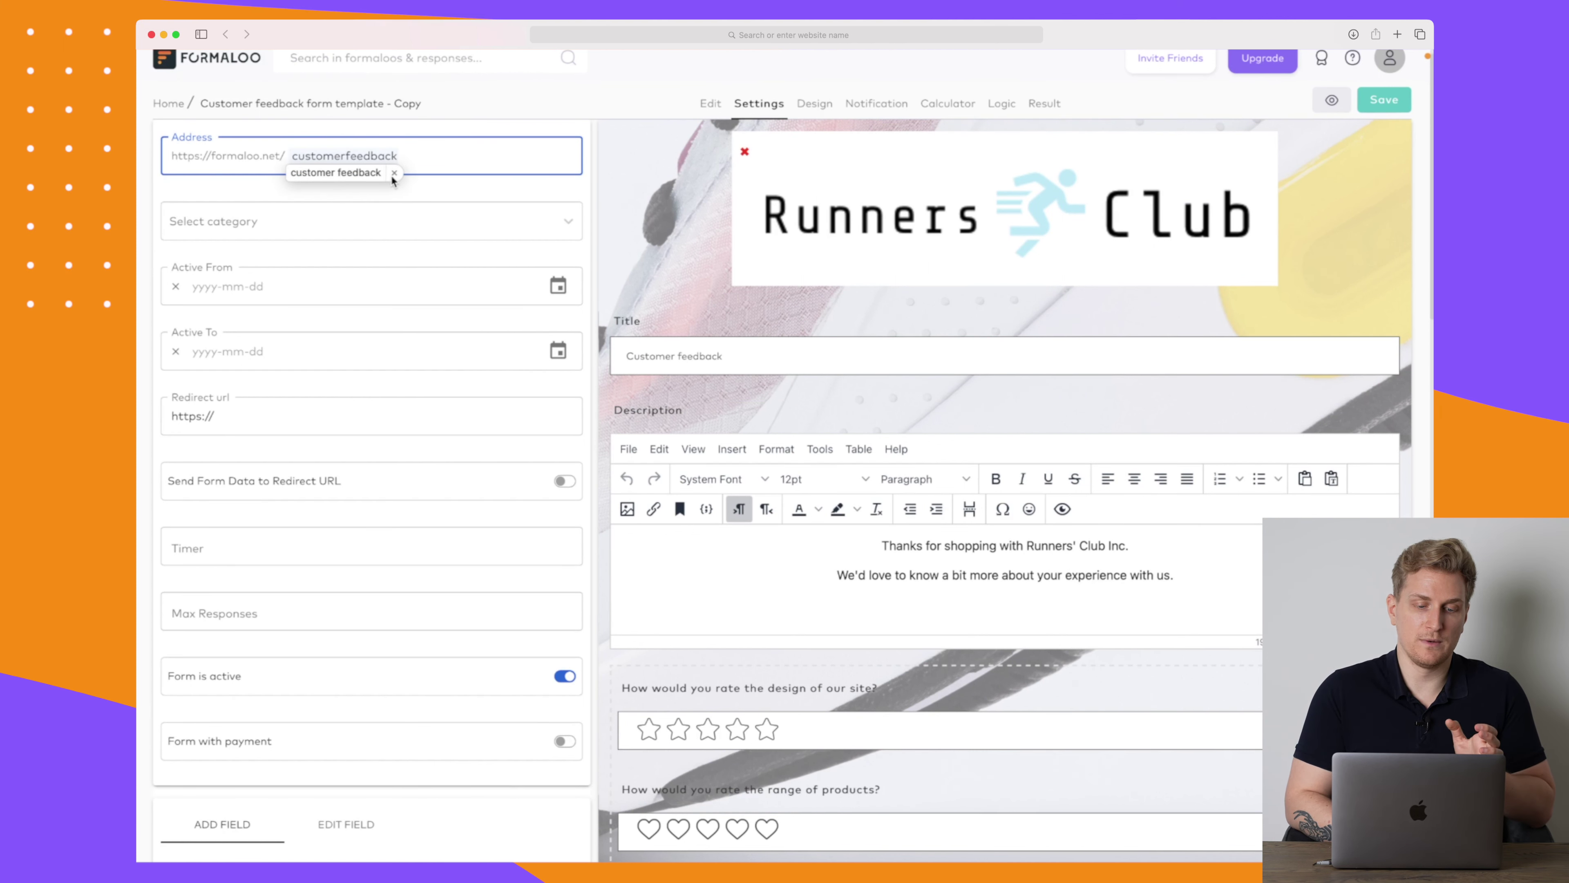
pyautogui.click(394, 173)
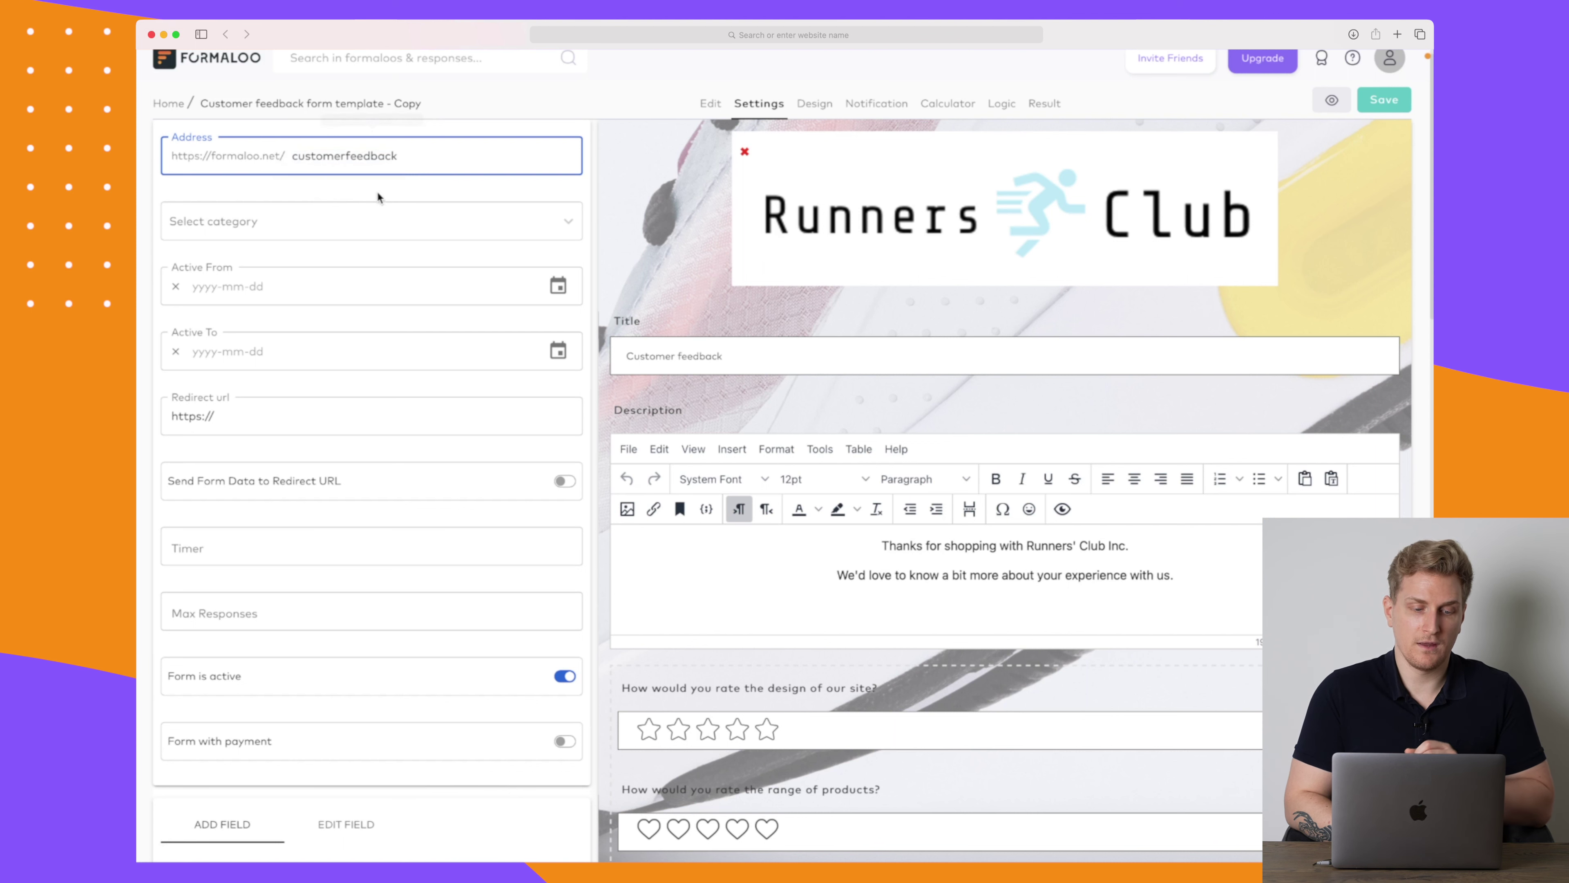
pyautogui.click(344, 214)
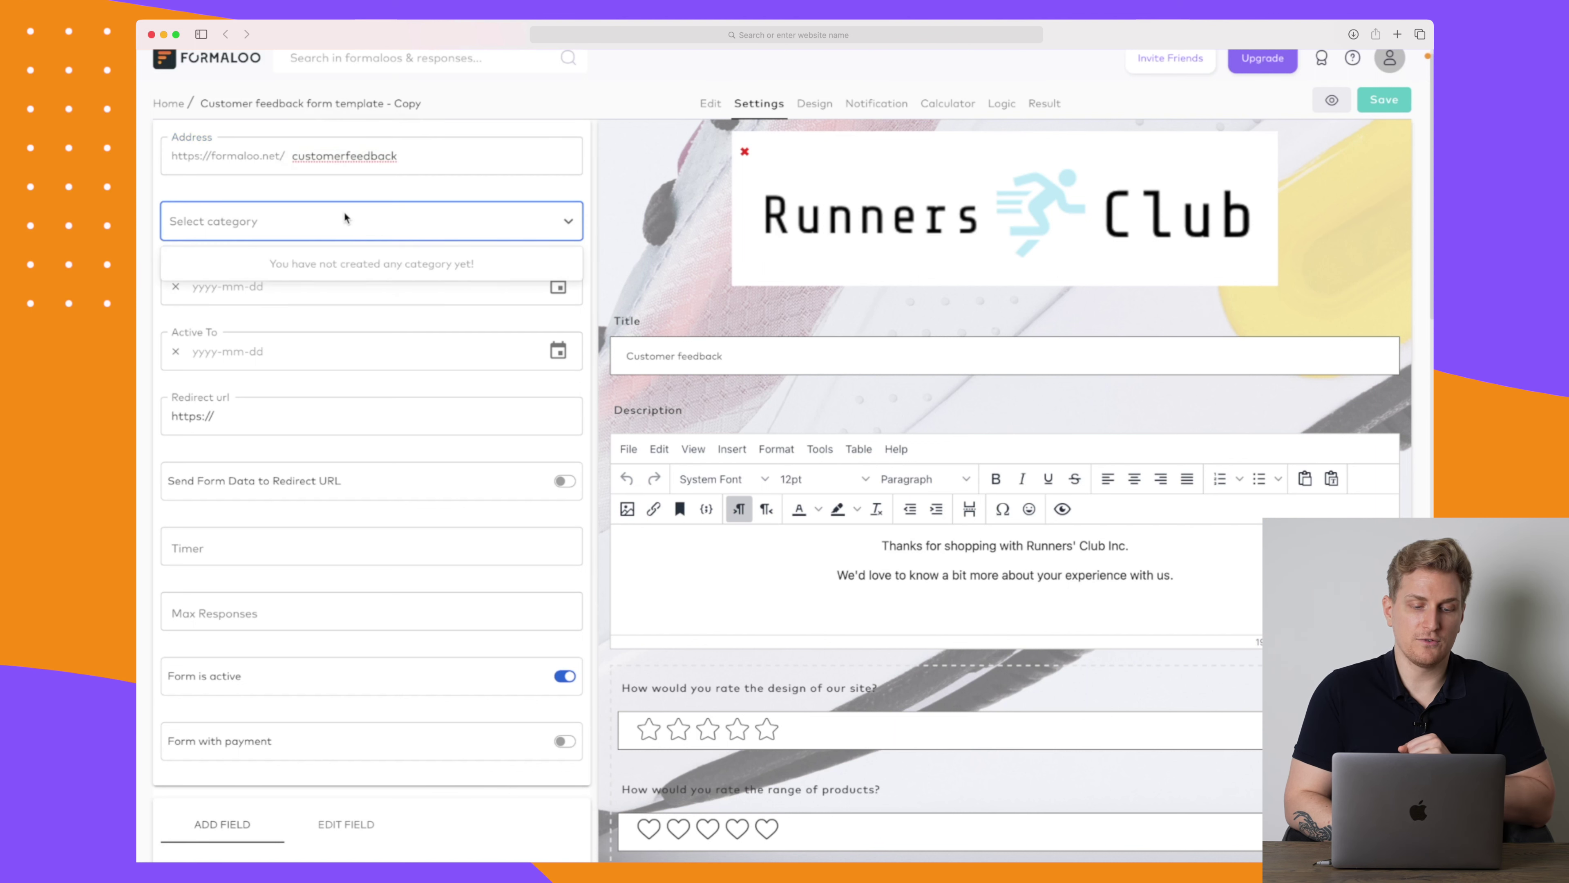
pyautogui.click(375, 180)
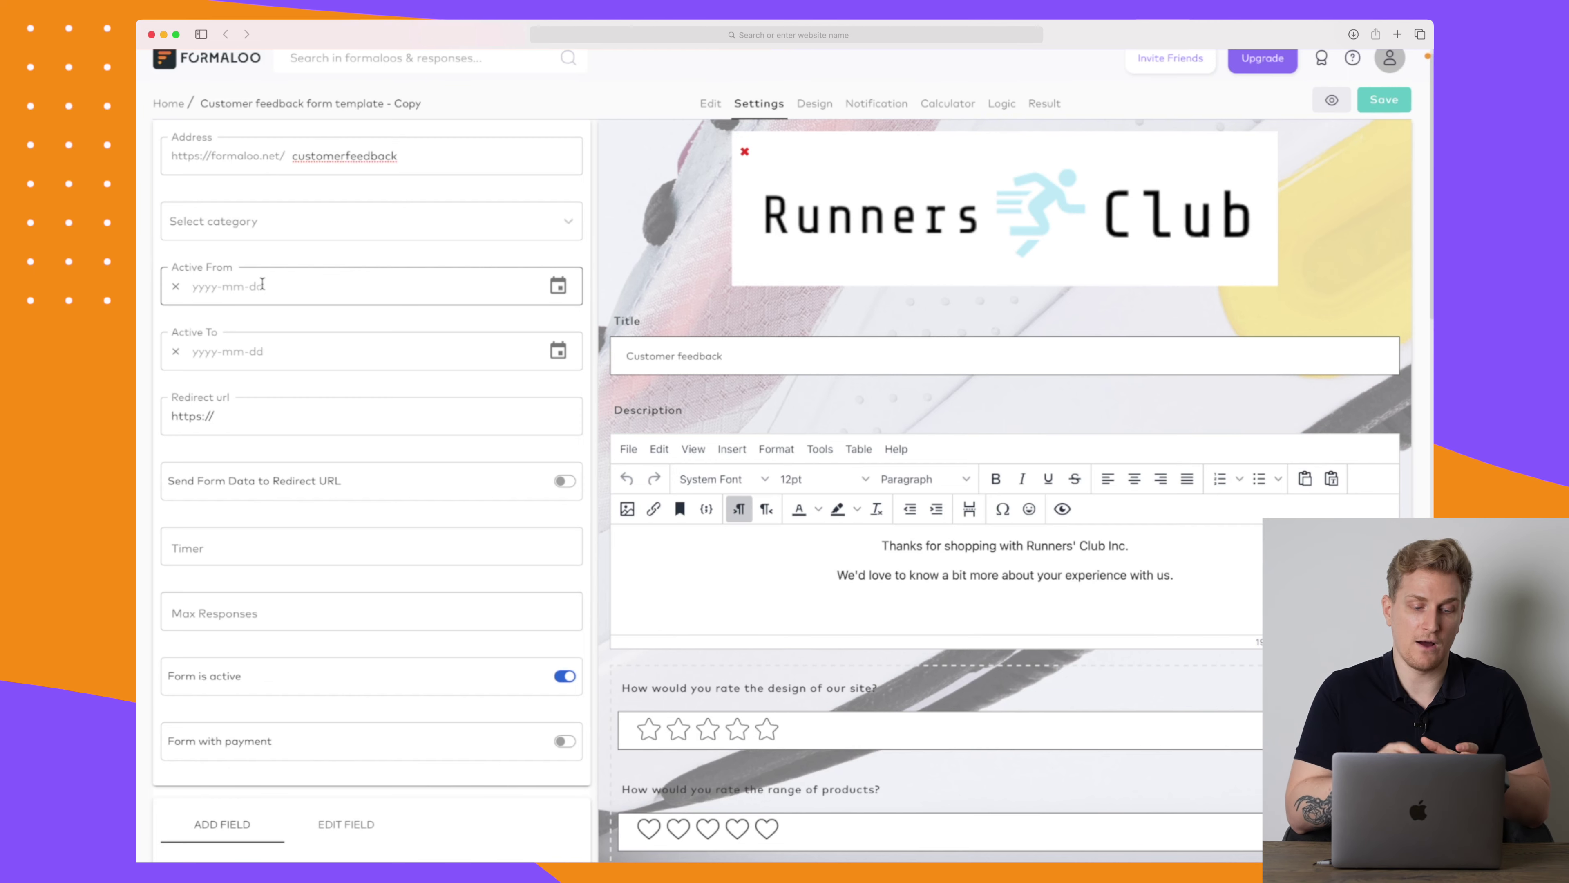
# Scroll through the form settings, focusing the redirect URL field along the way
pyautogui.scroll(-2, 263, 283)
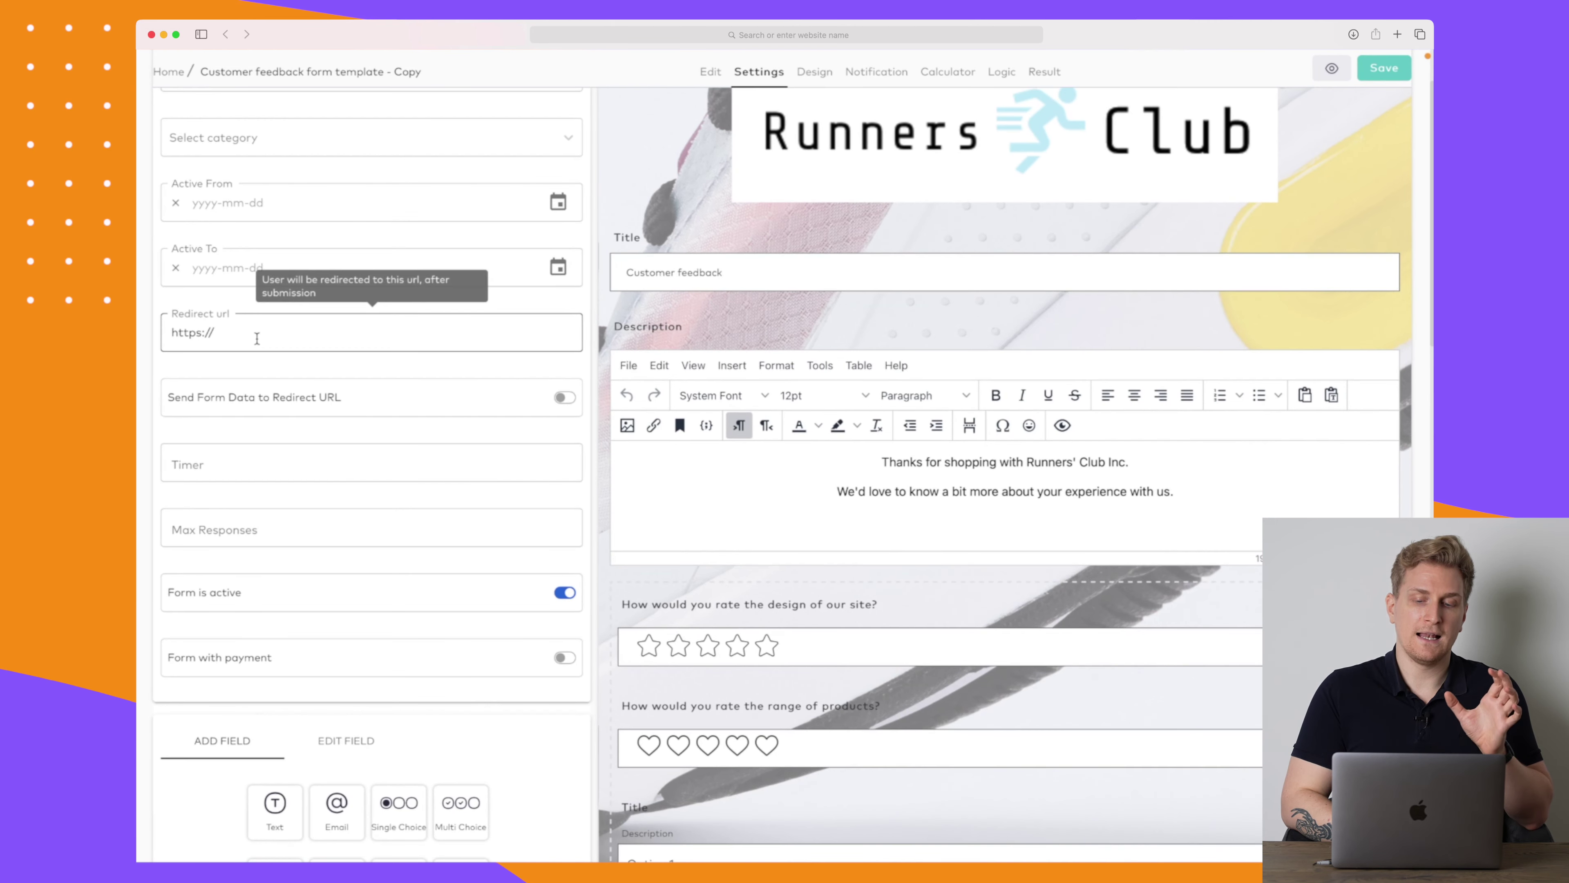
pyautogui.click(257, 336)
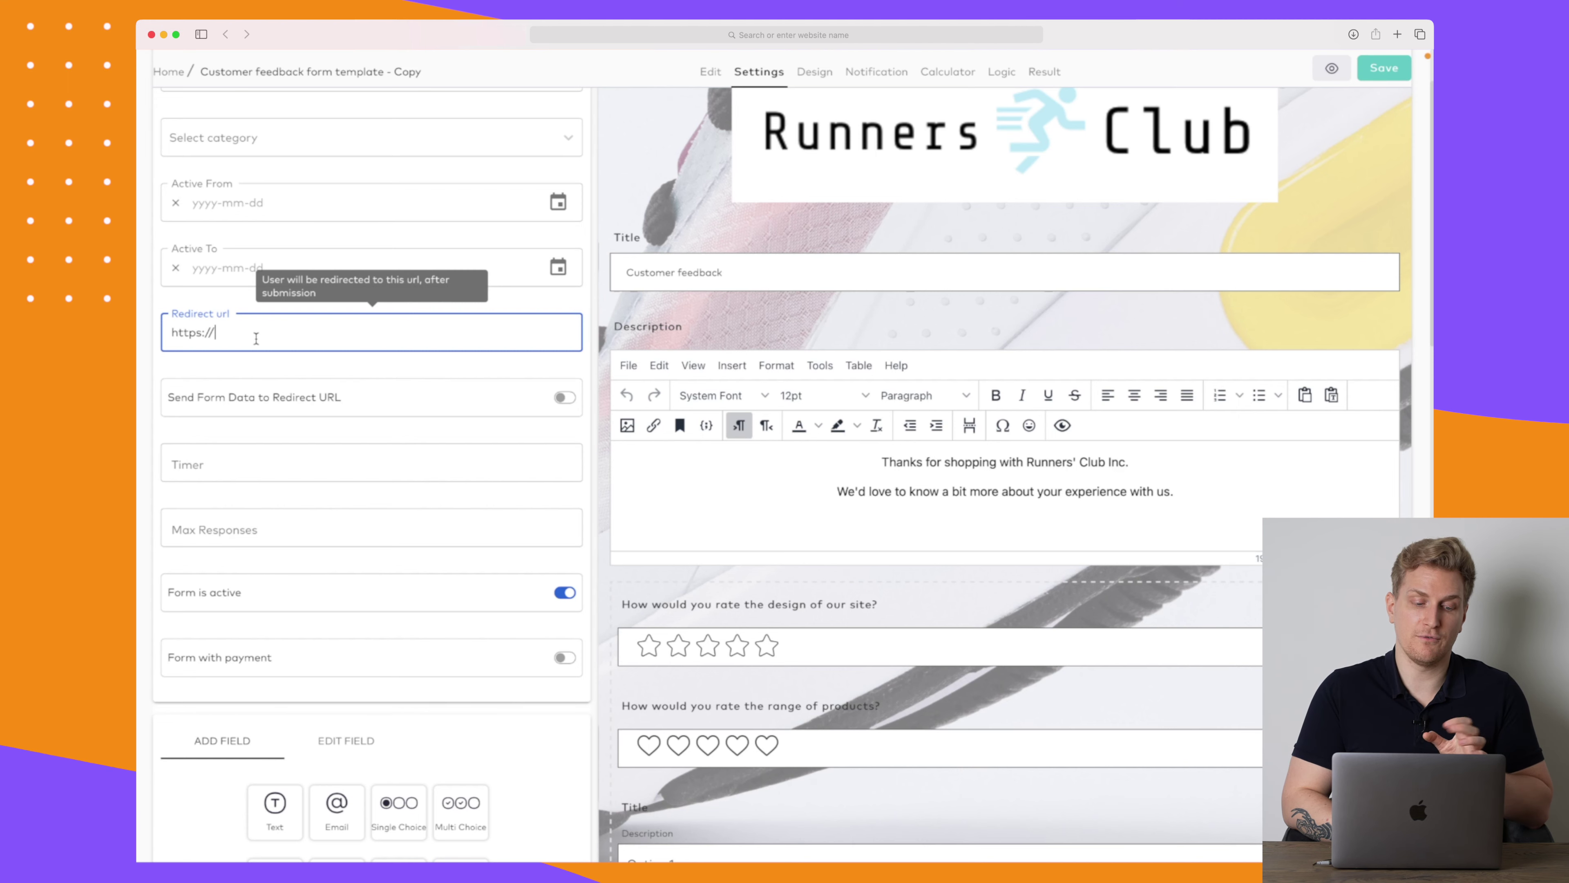
pyautogui.scroll(-2, 256, 337)
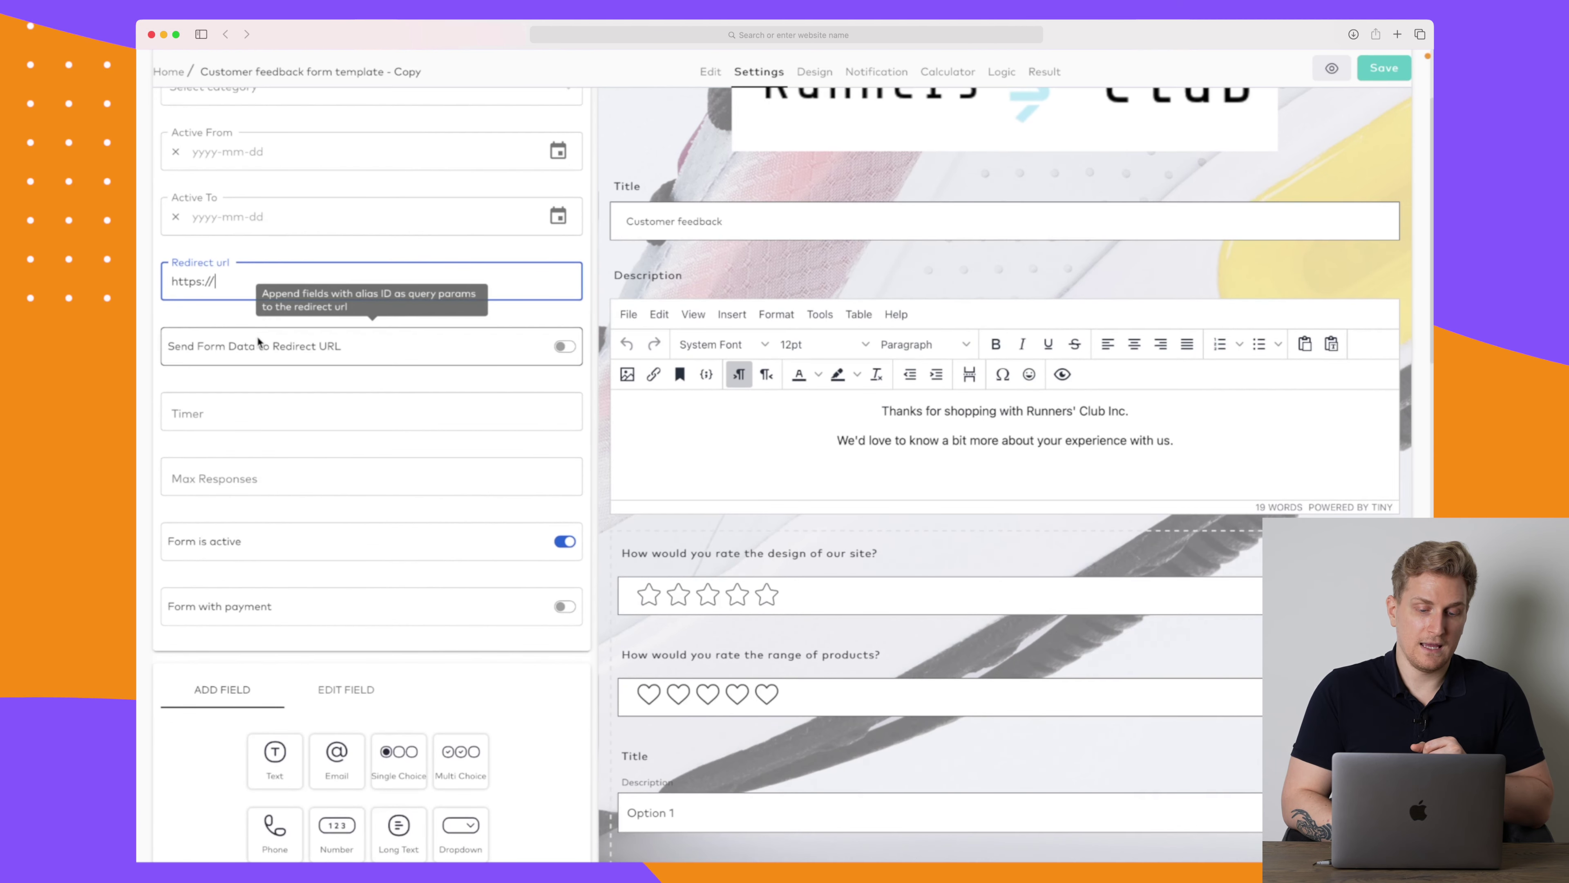
pyautogui.scroll(-1, 265, 333)
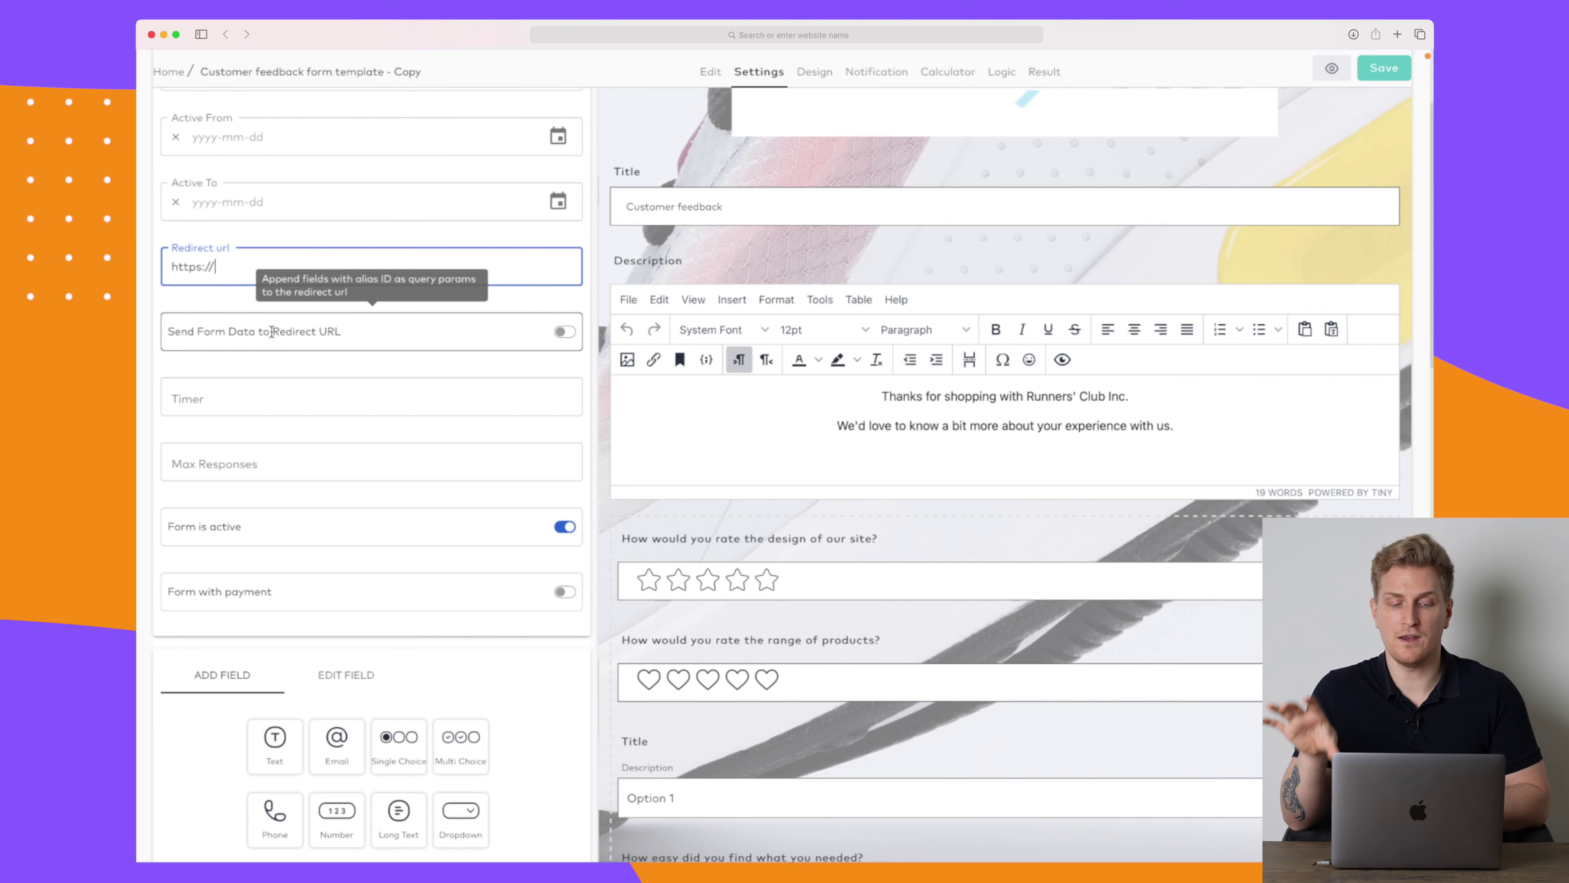
pyautogui.scroll(-1, 247, 346)
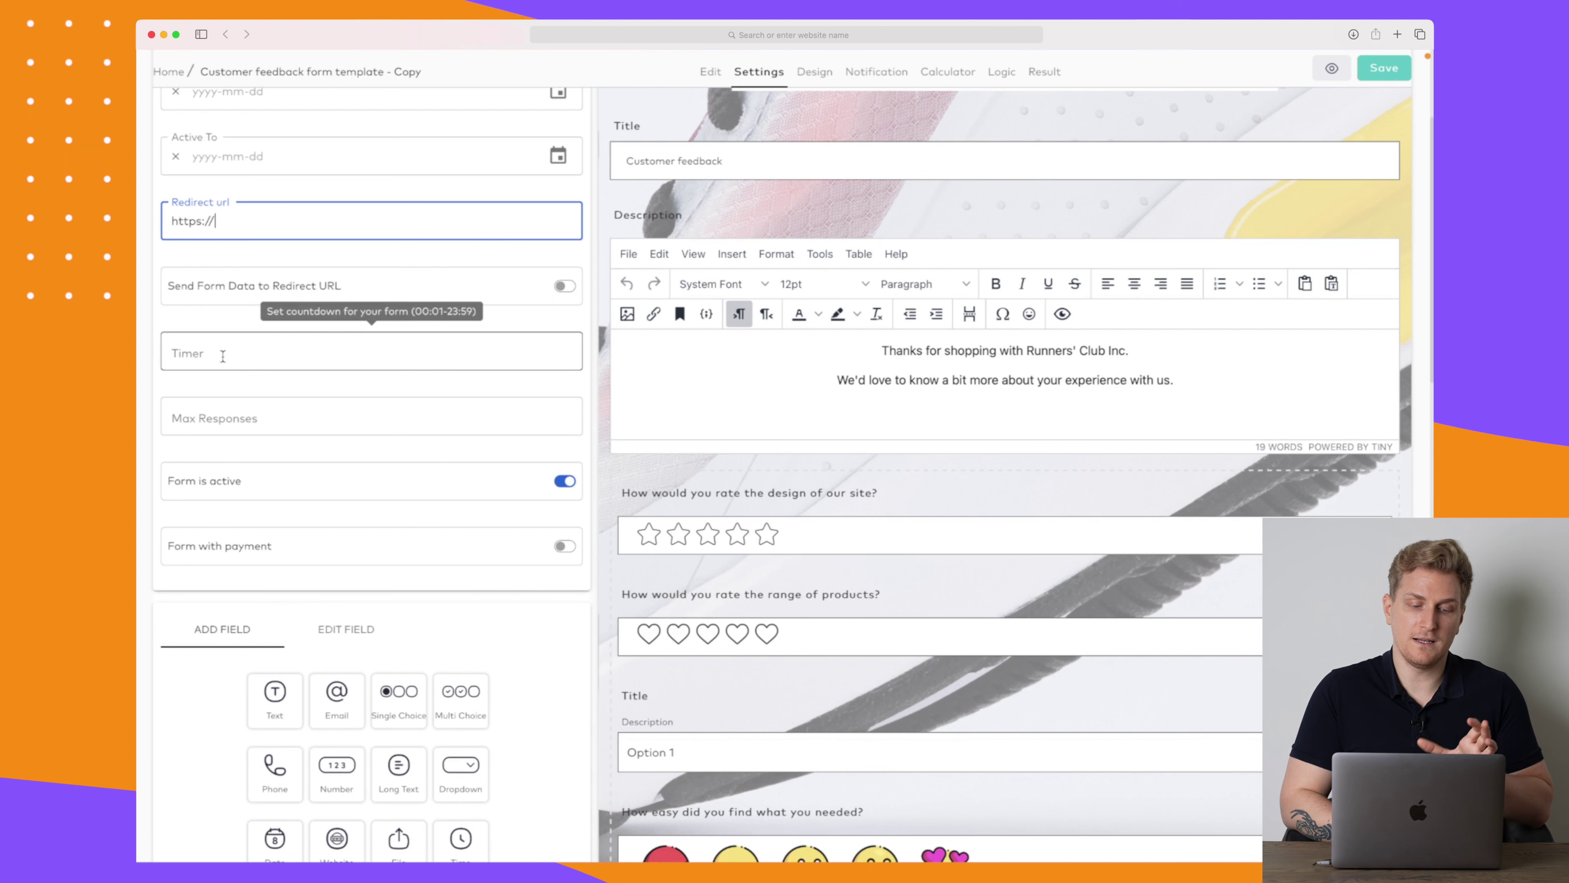
pyautogui.scroll(-1, 227, 372)
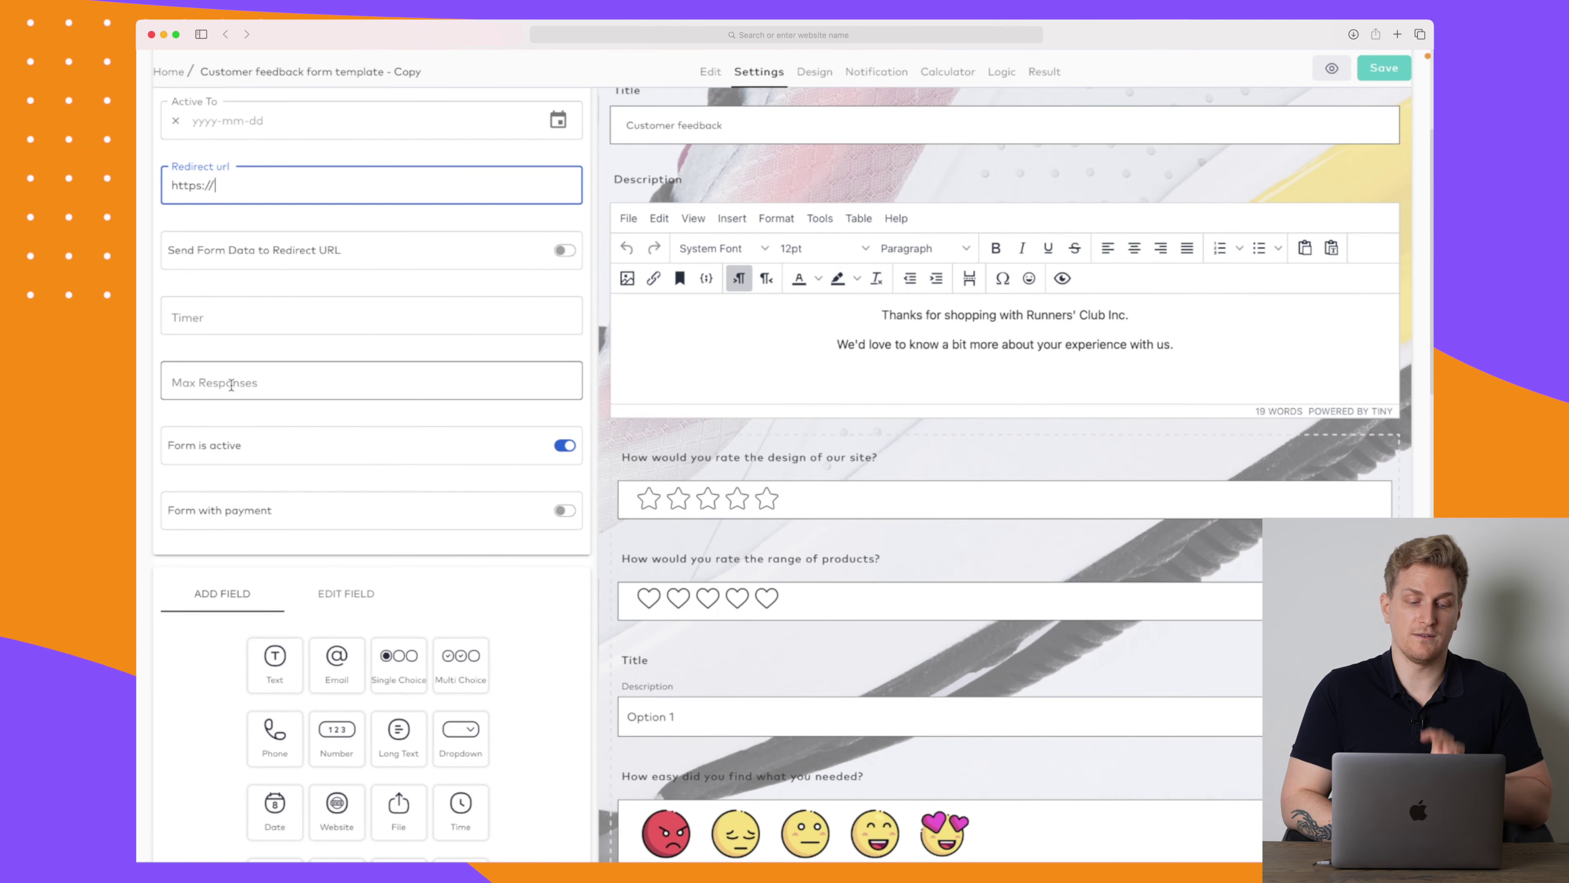
pyautogui.scroll(-1, 231, 385)
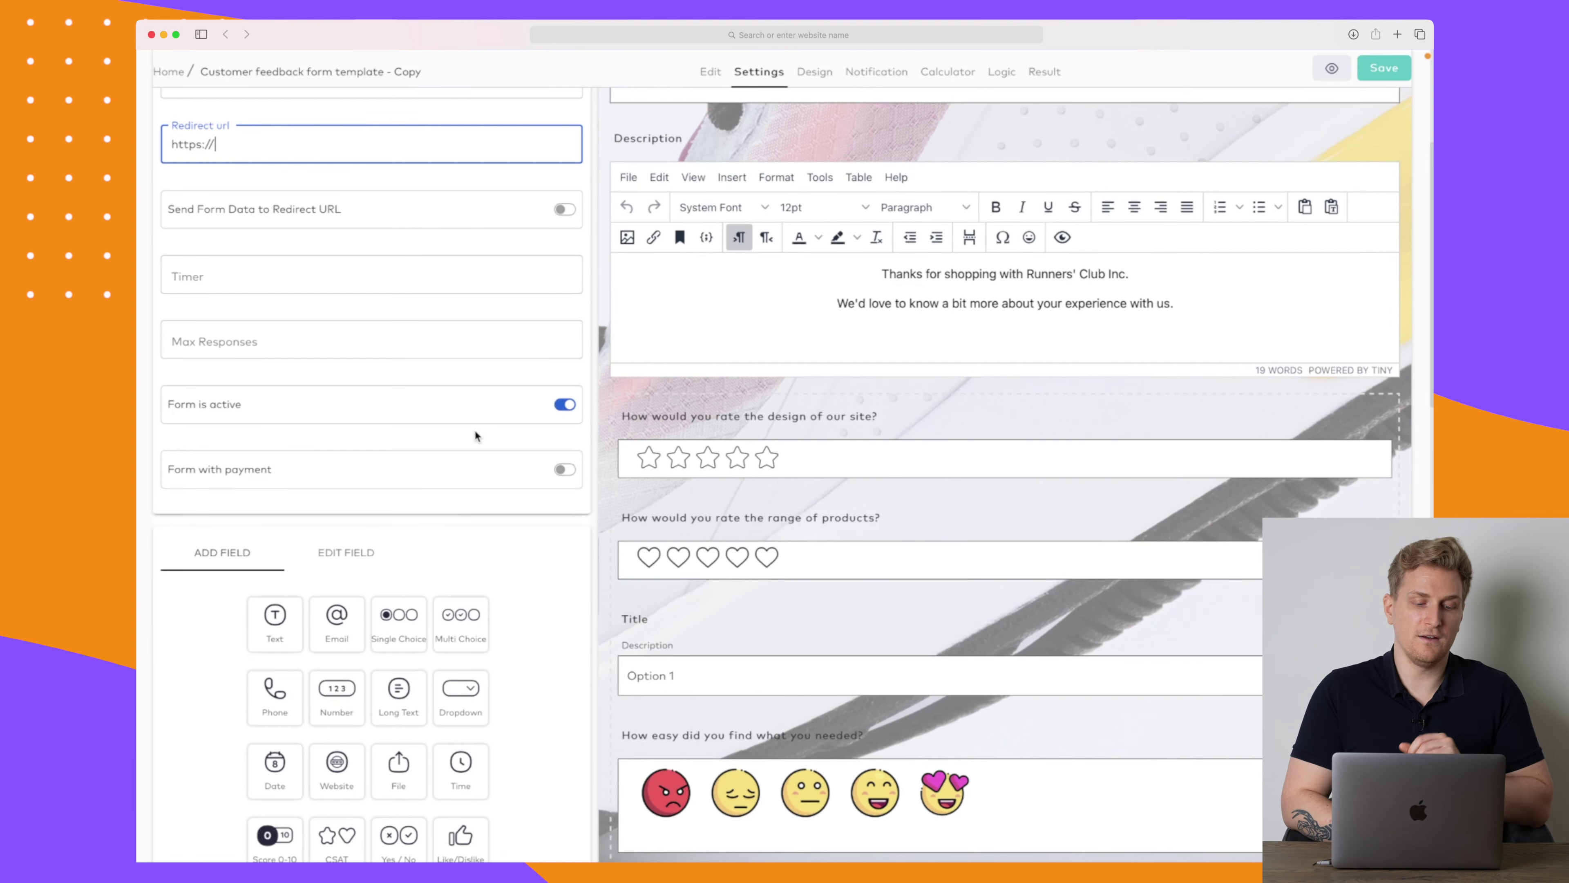
pyautogui.scroll(-1, 500, 399)
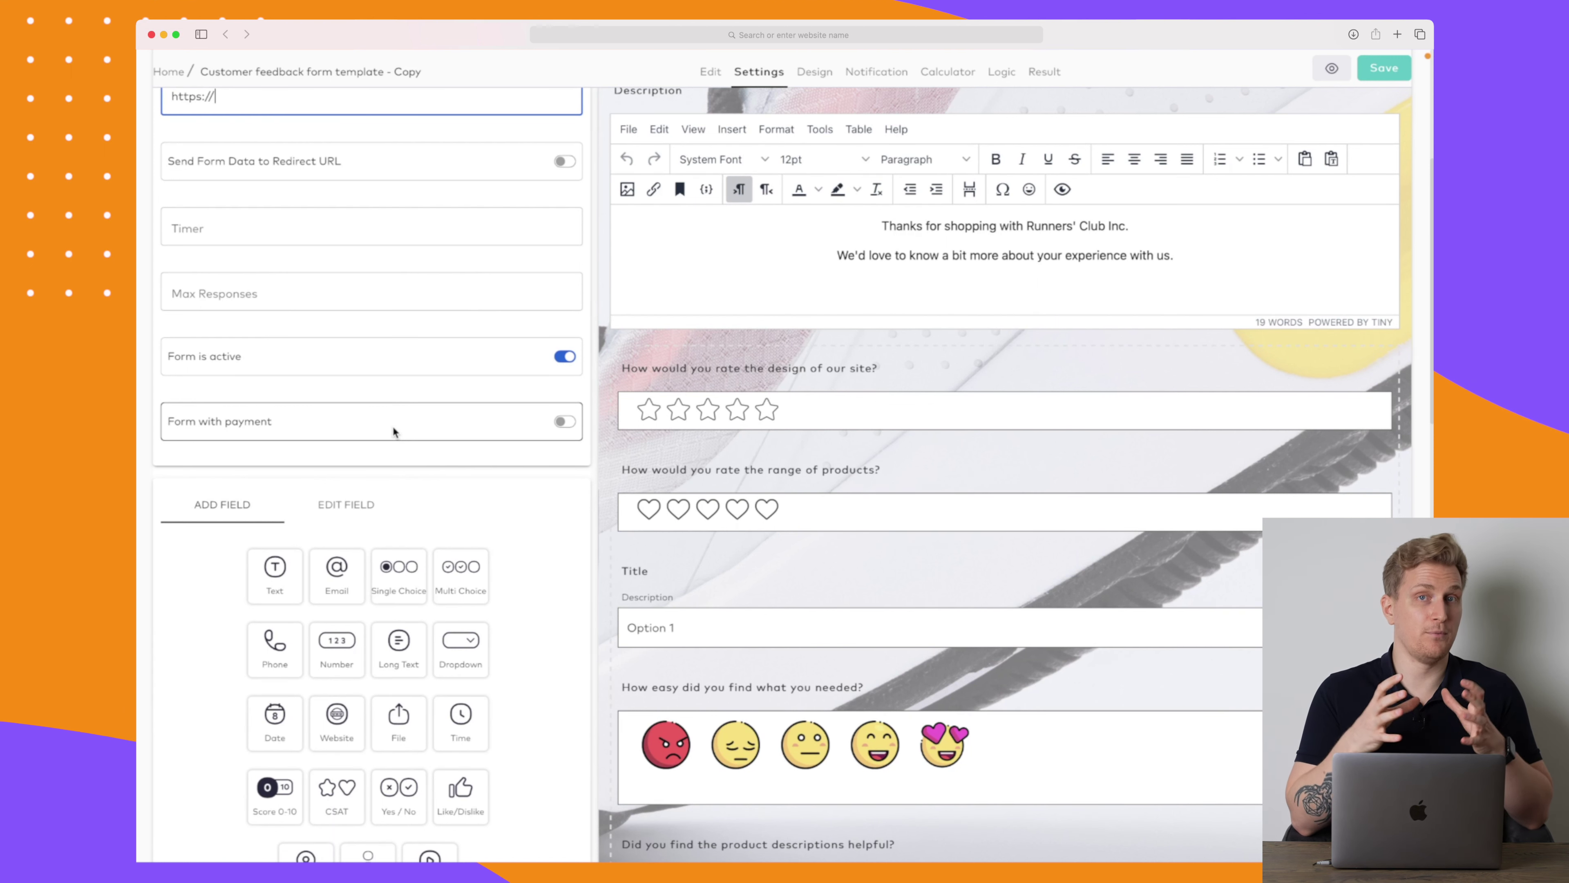
# Switch on Form with payment and check the empty Payment method list
pyautogui.click(565, 423)
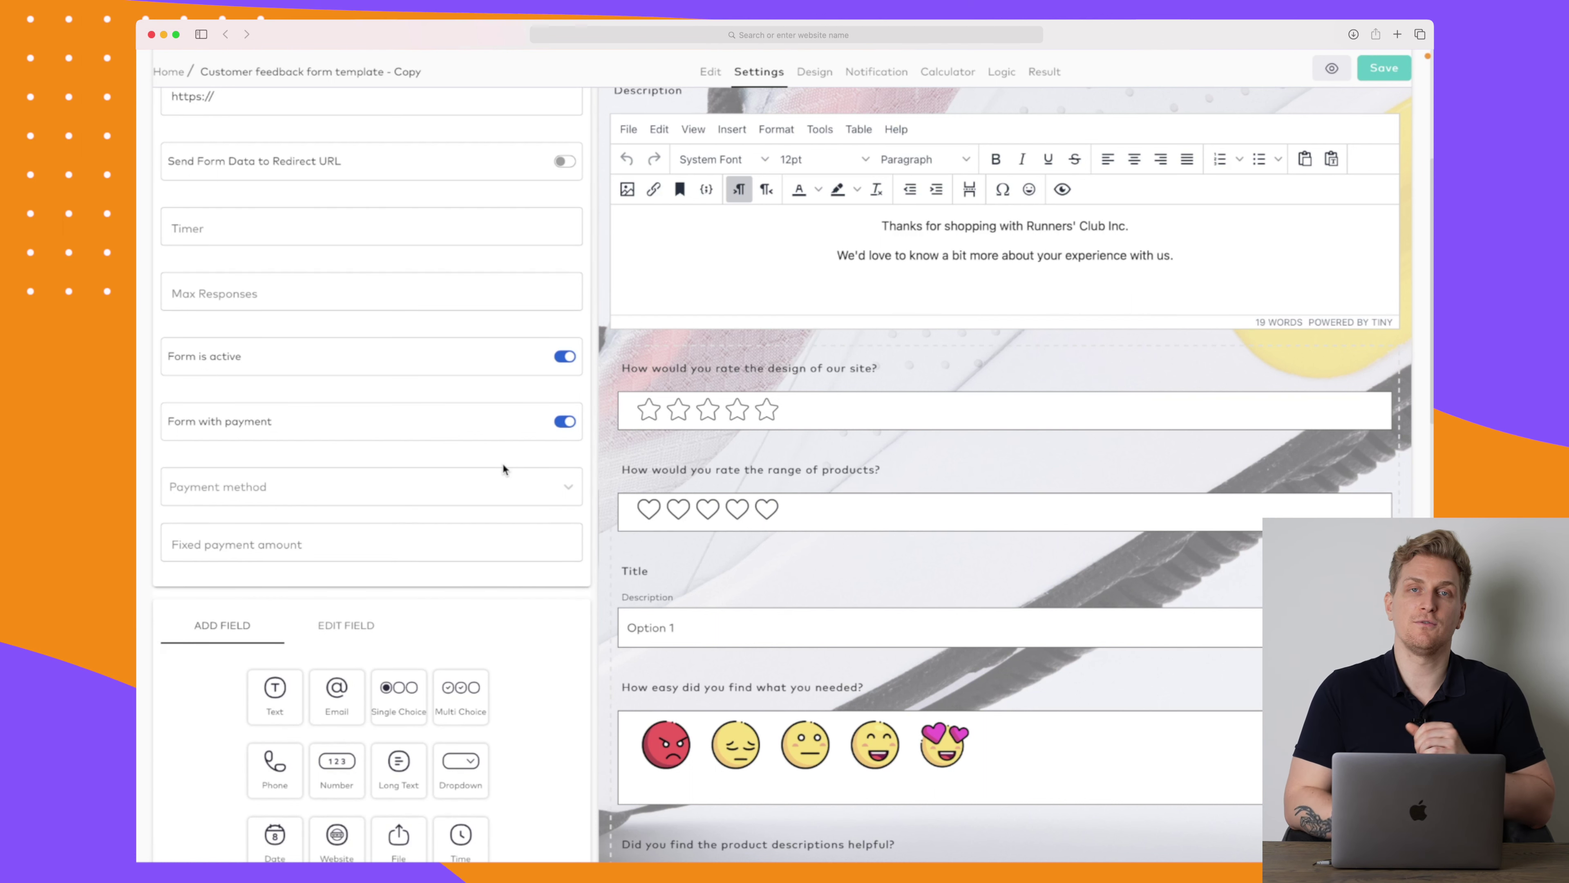
pyautogui.click(480, 488)
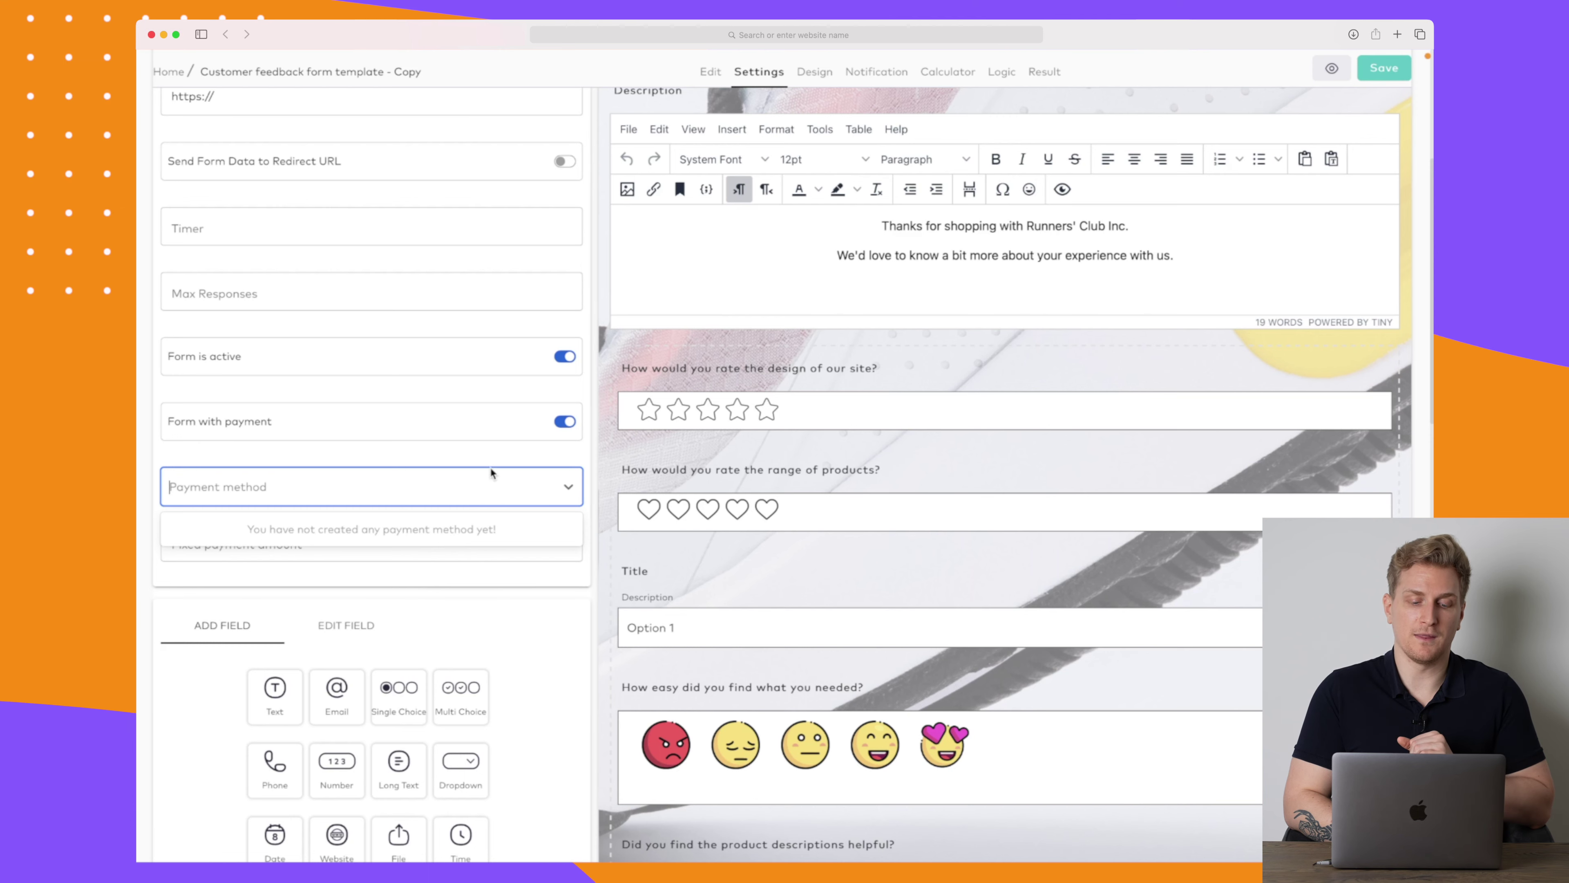
pyautogui.click(500, 455)
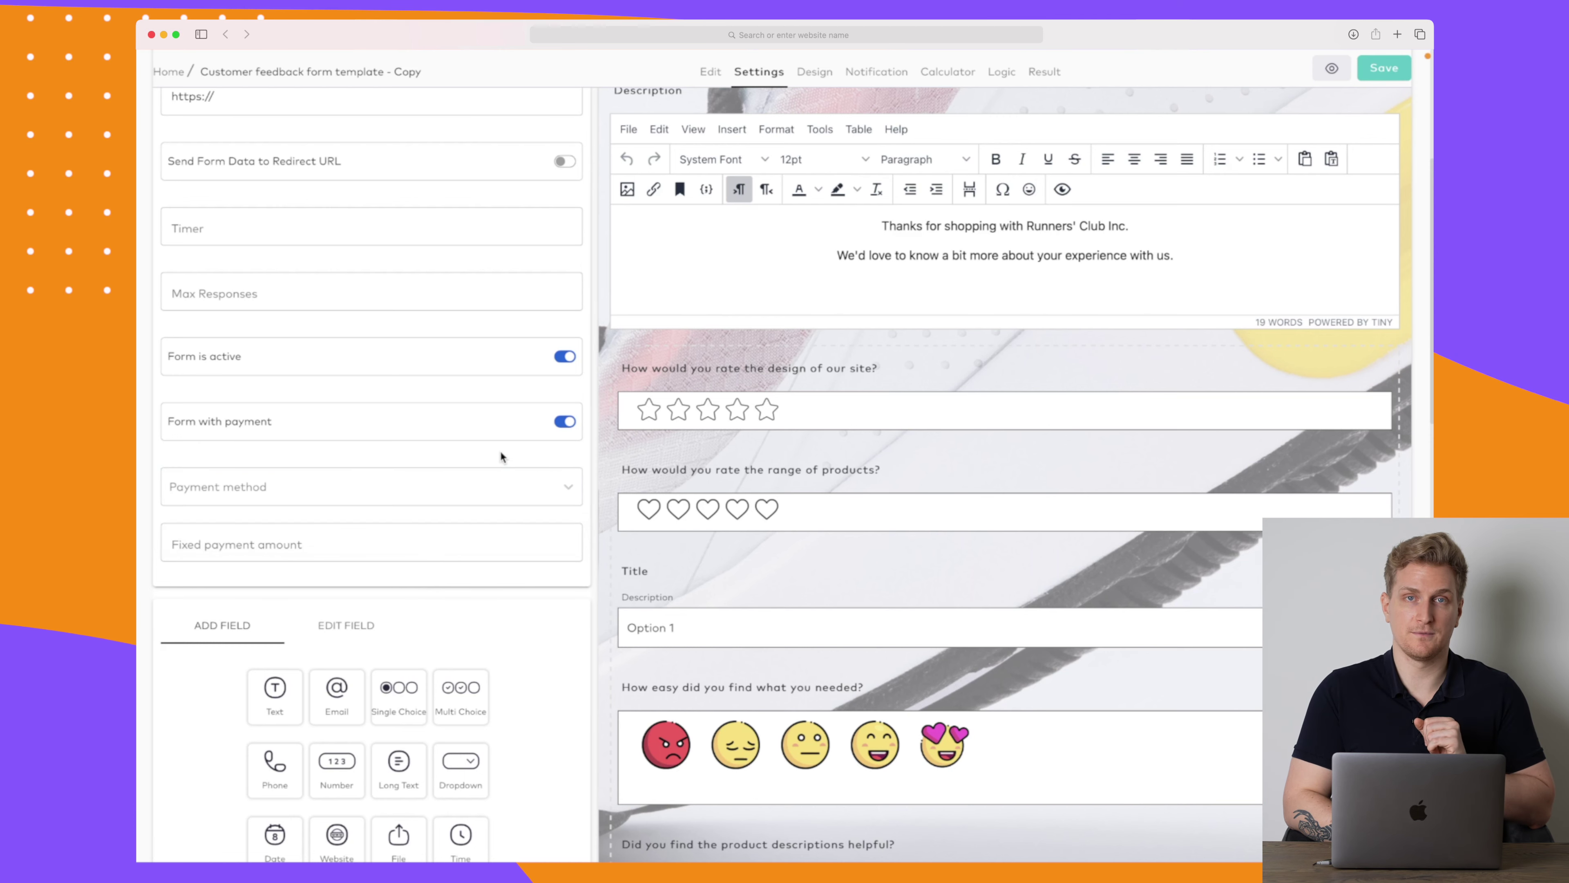
pyautogui.scroll(5, 500, 456)
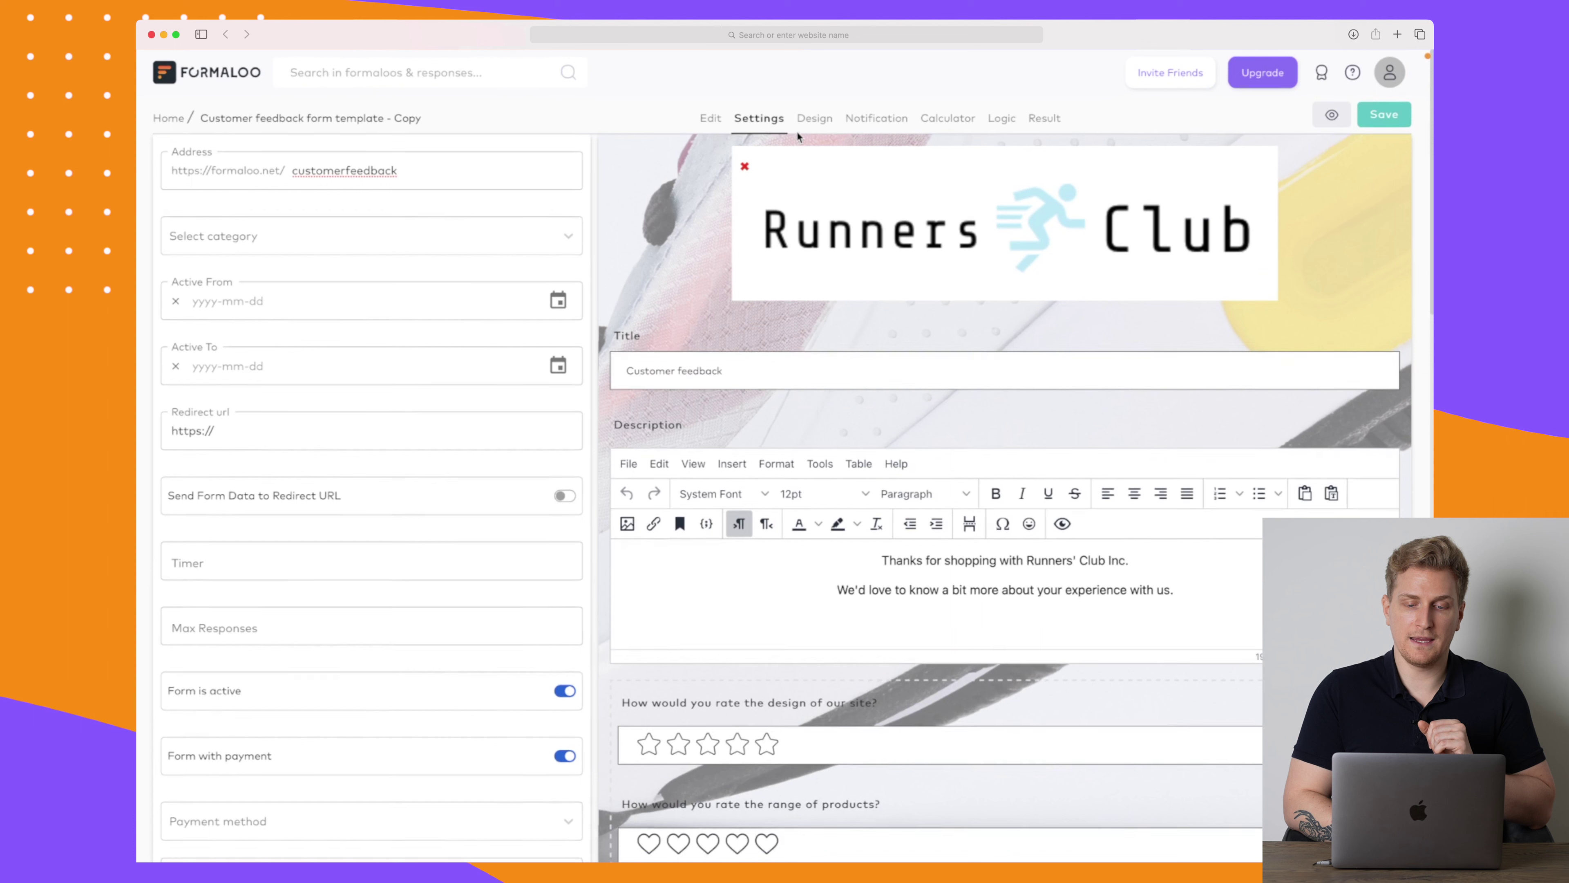
# In Design, try the Widget and Single step form types
pyautogui.click(812, 119)
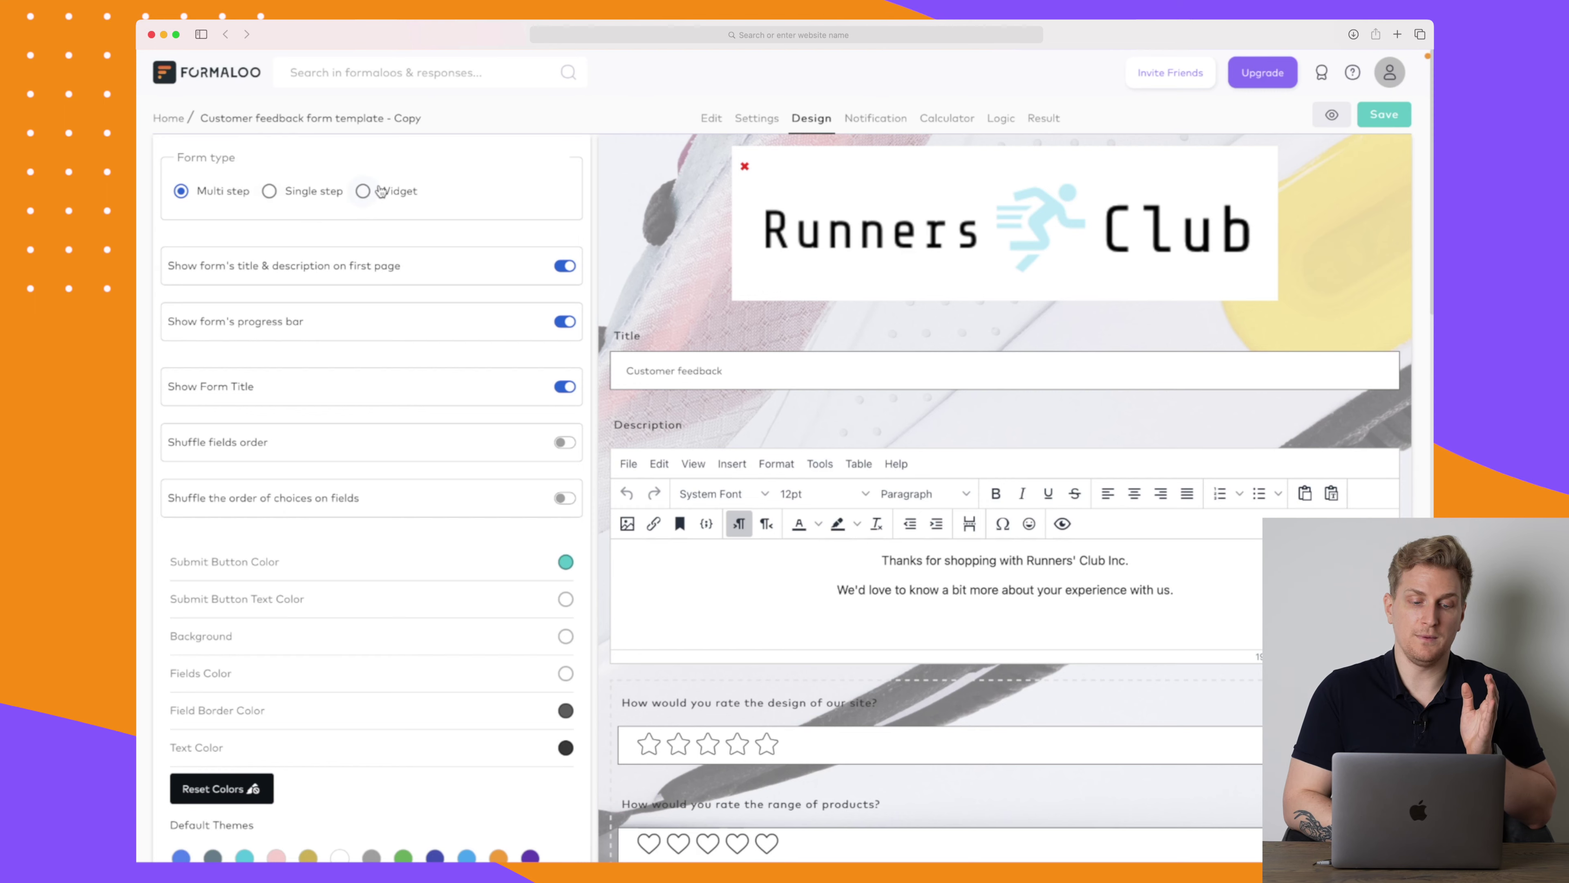
pyautogui.click(396, 196)
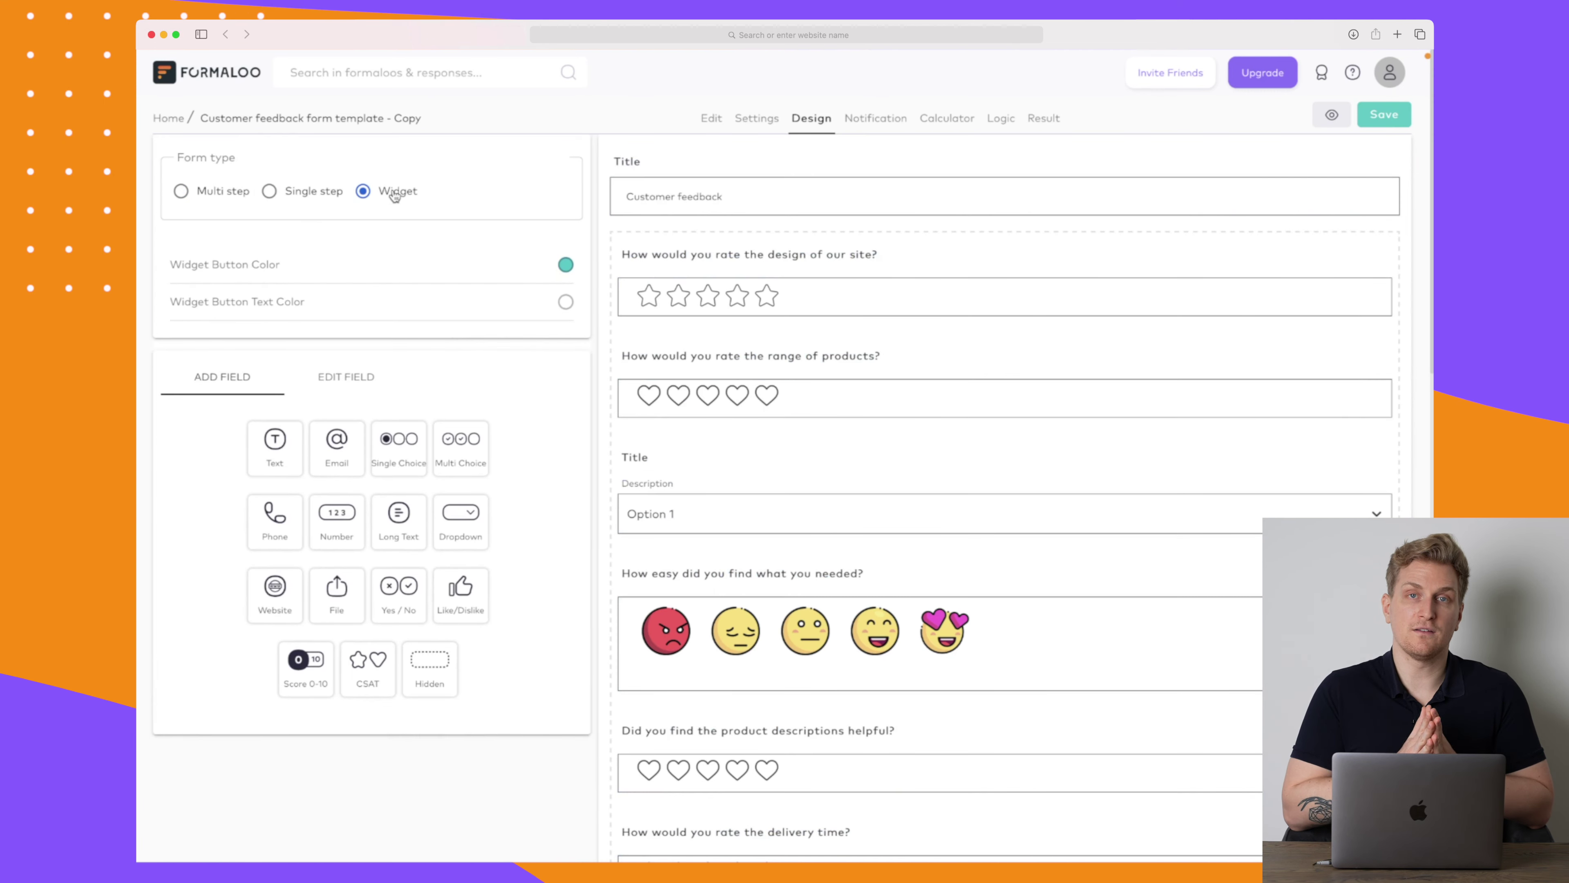
pyautogui.click(311, 196)
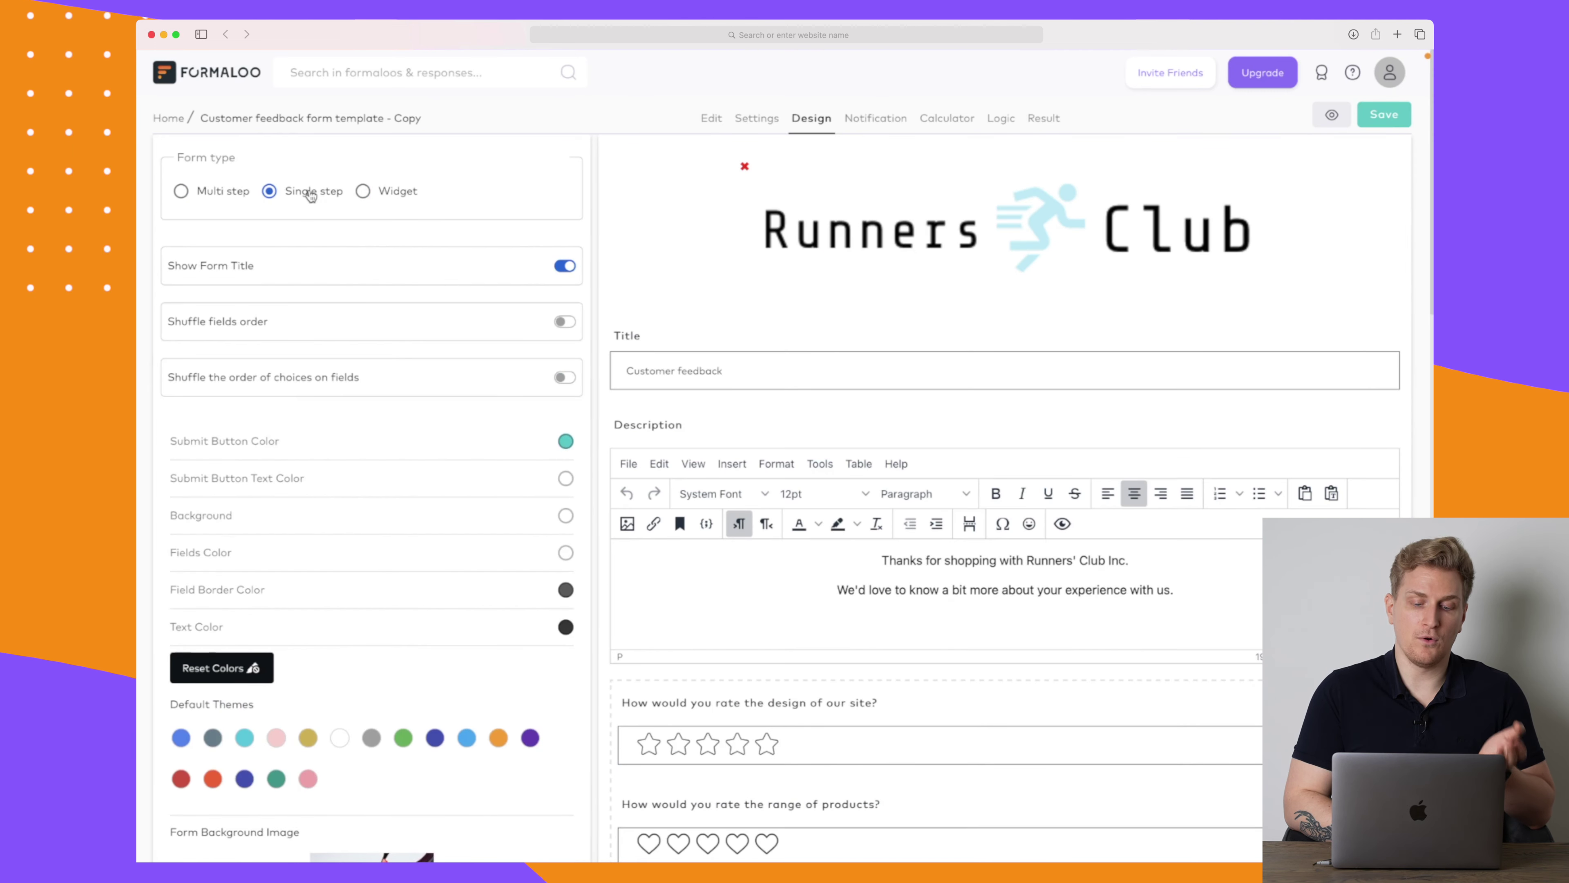
pyautogui.scroll(-1, 311, 195)
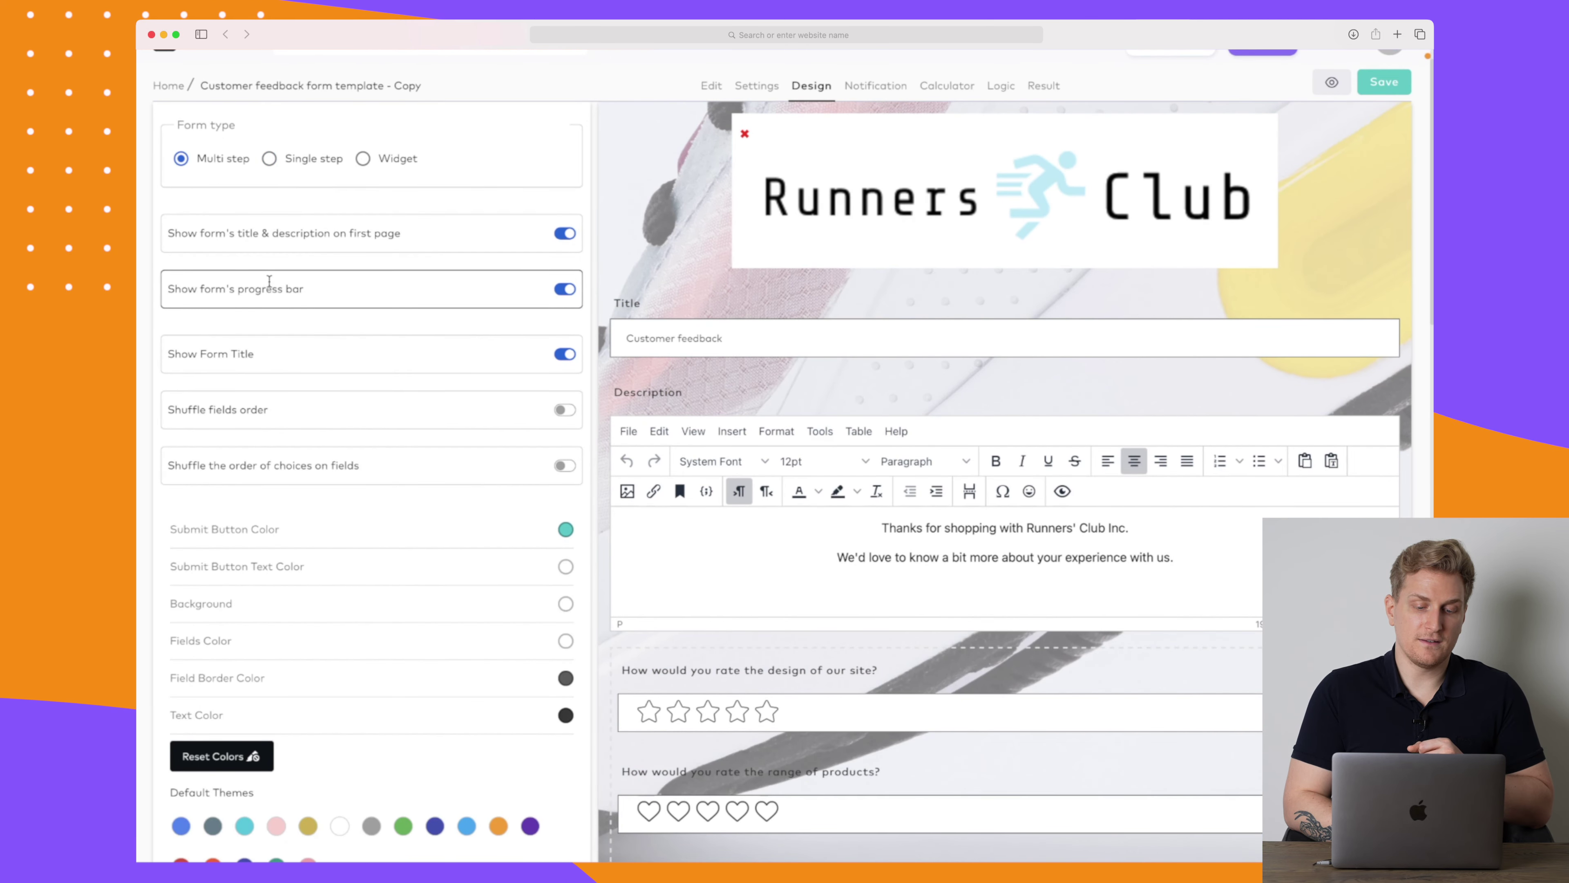
pyautogui.scroll(-4, 273, 492)
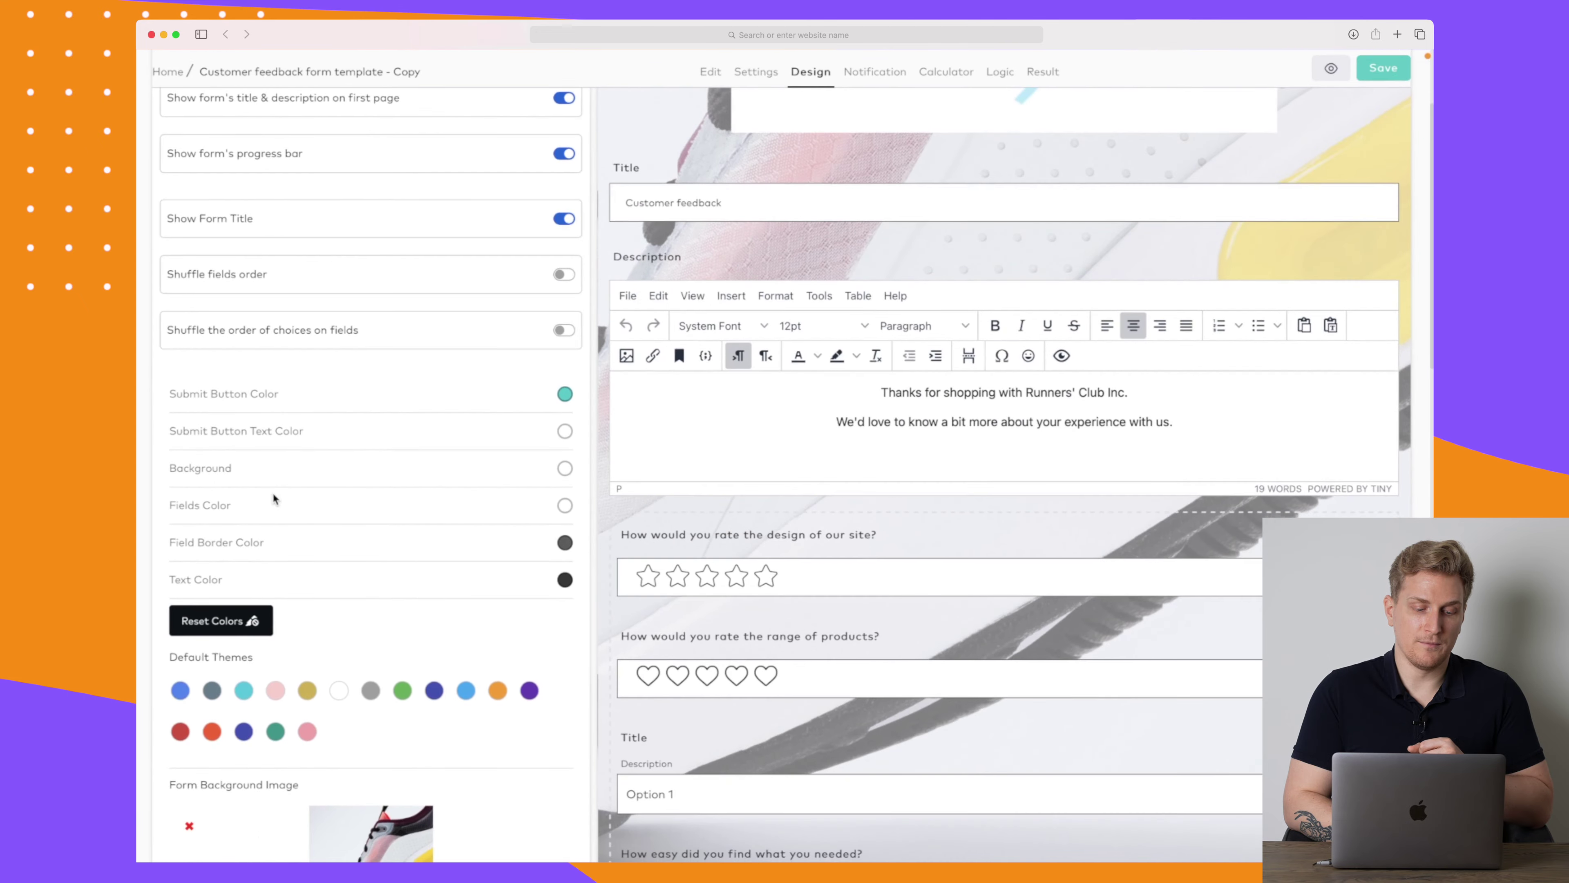
pyautogui.scroll(-10, 272, 492)
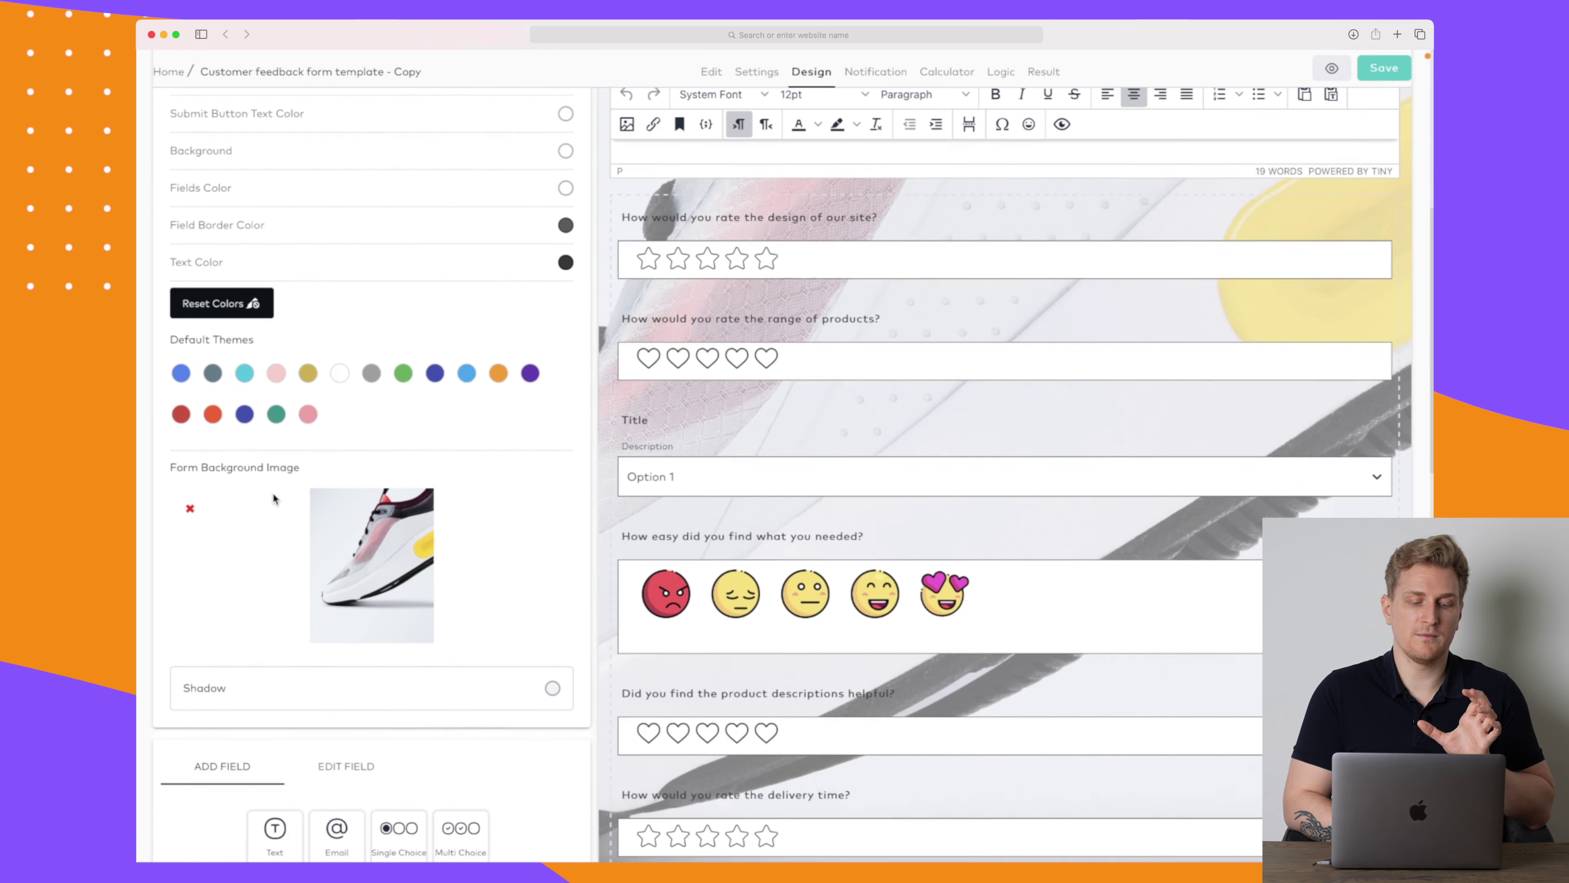
pyautogui.scroll(-3, 272, 492)
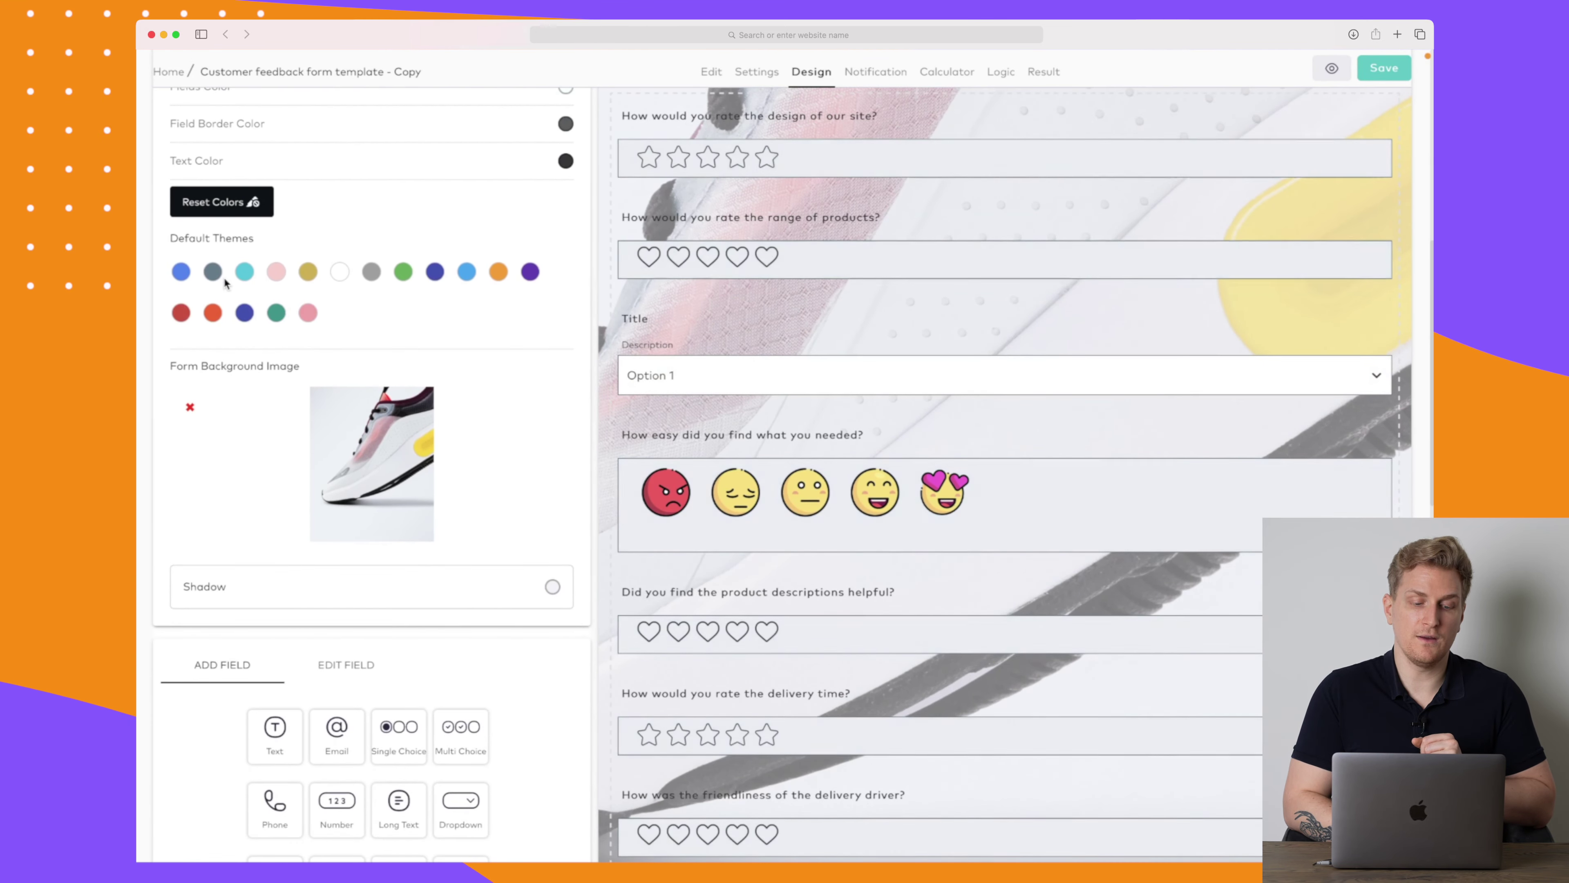
# Apply the teal and white Default Theme and delete the shoe background image
pyautogui.click(214, 272)
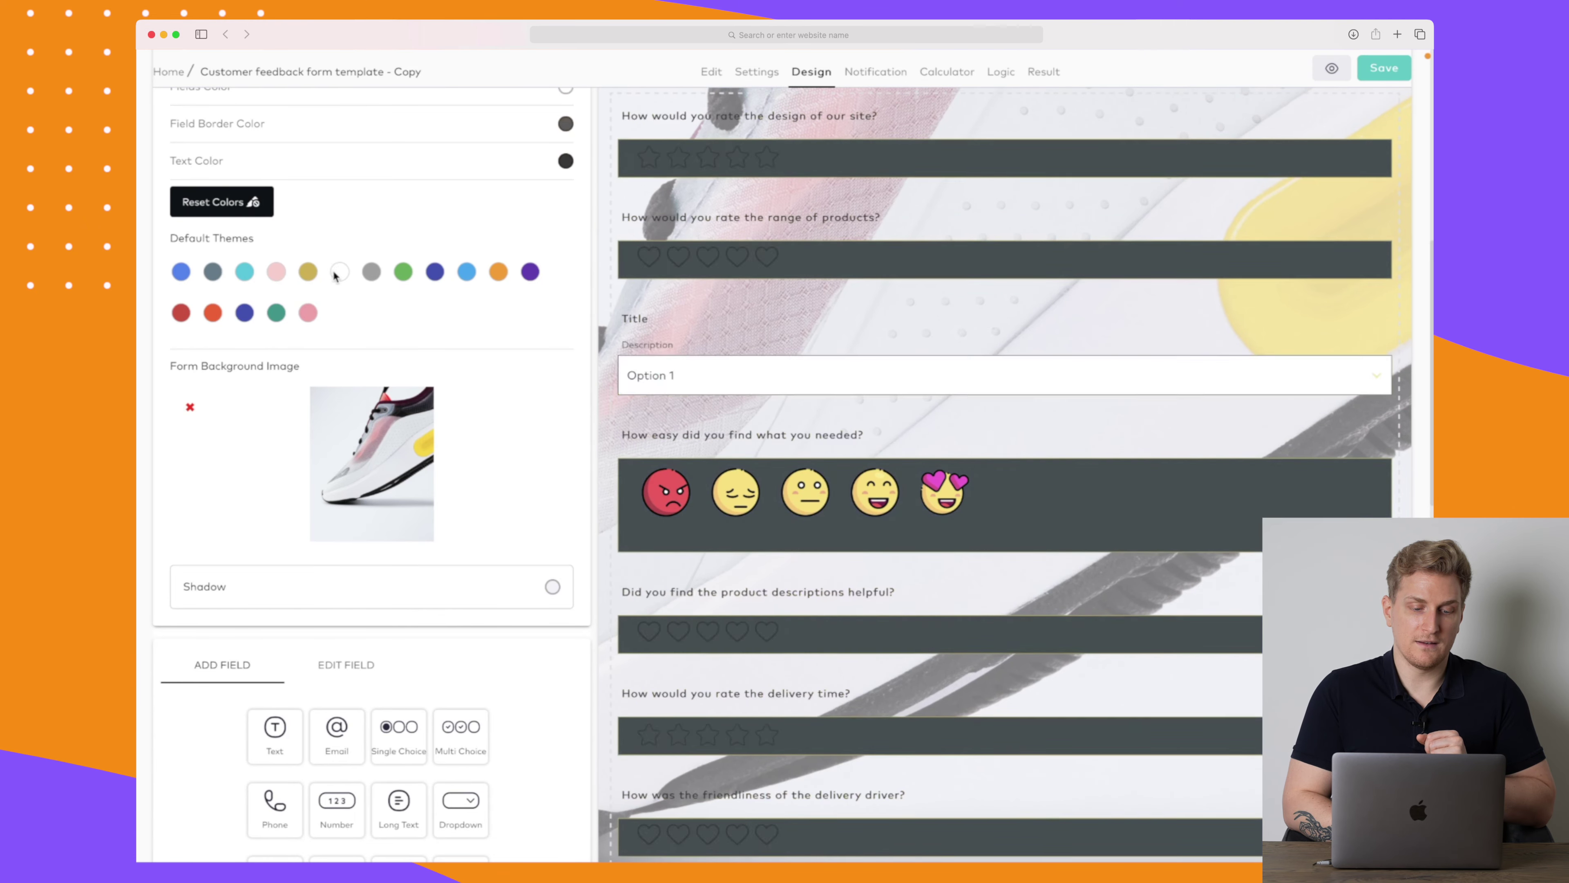
pyautogui.click(339, 273)
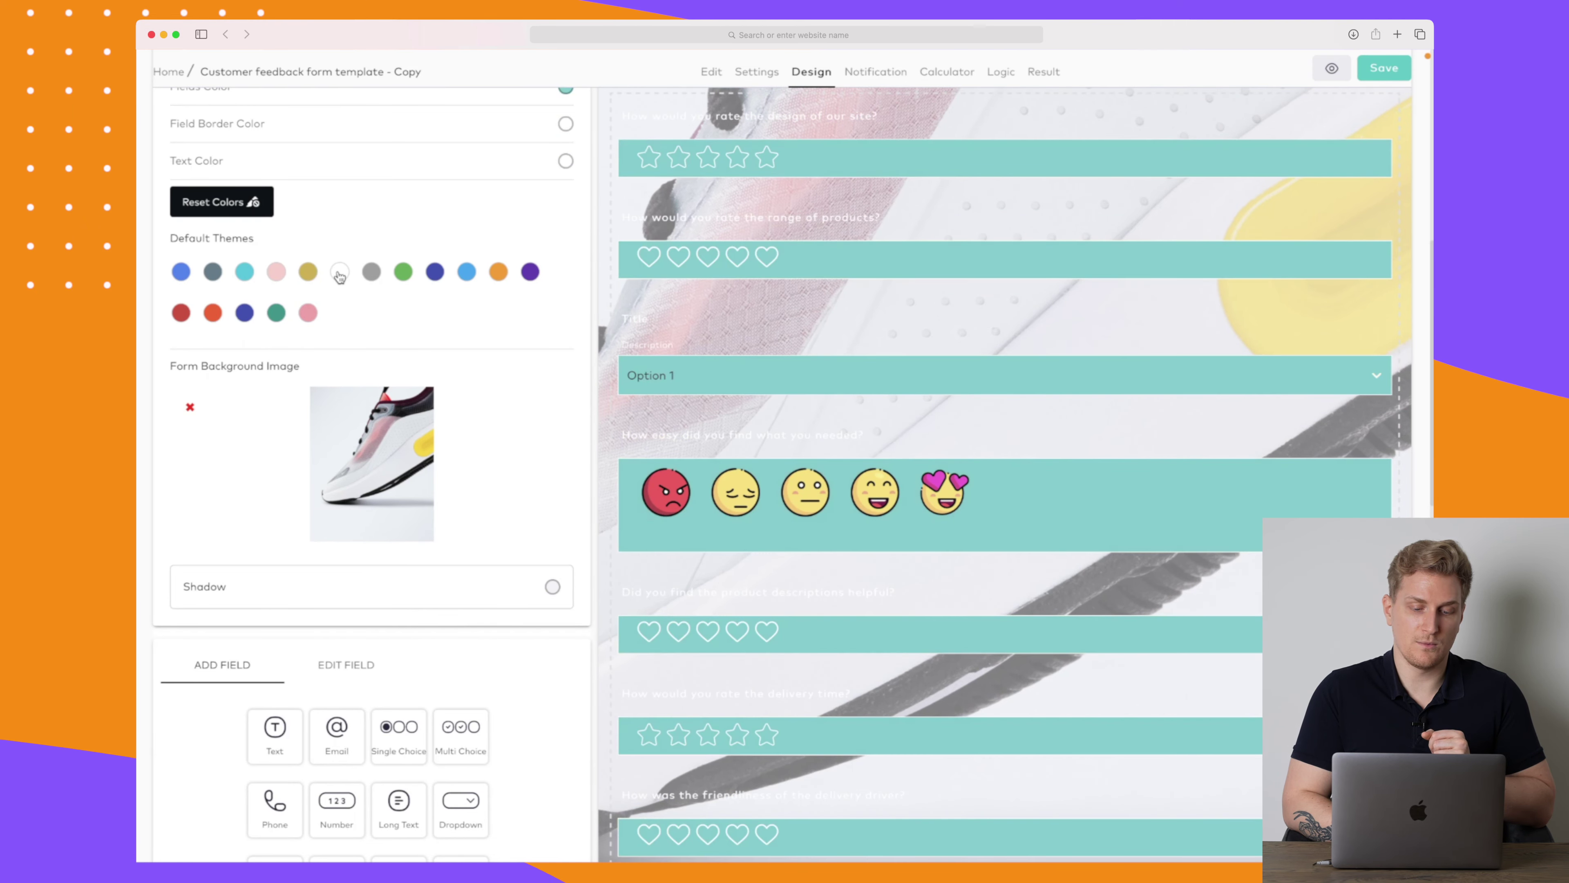
pyautogui.scroll(-4, 343, 291)
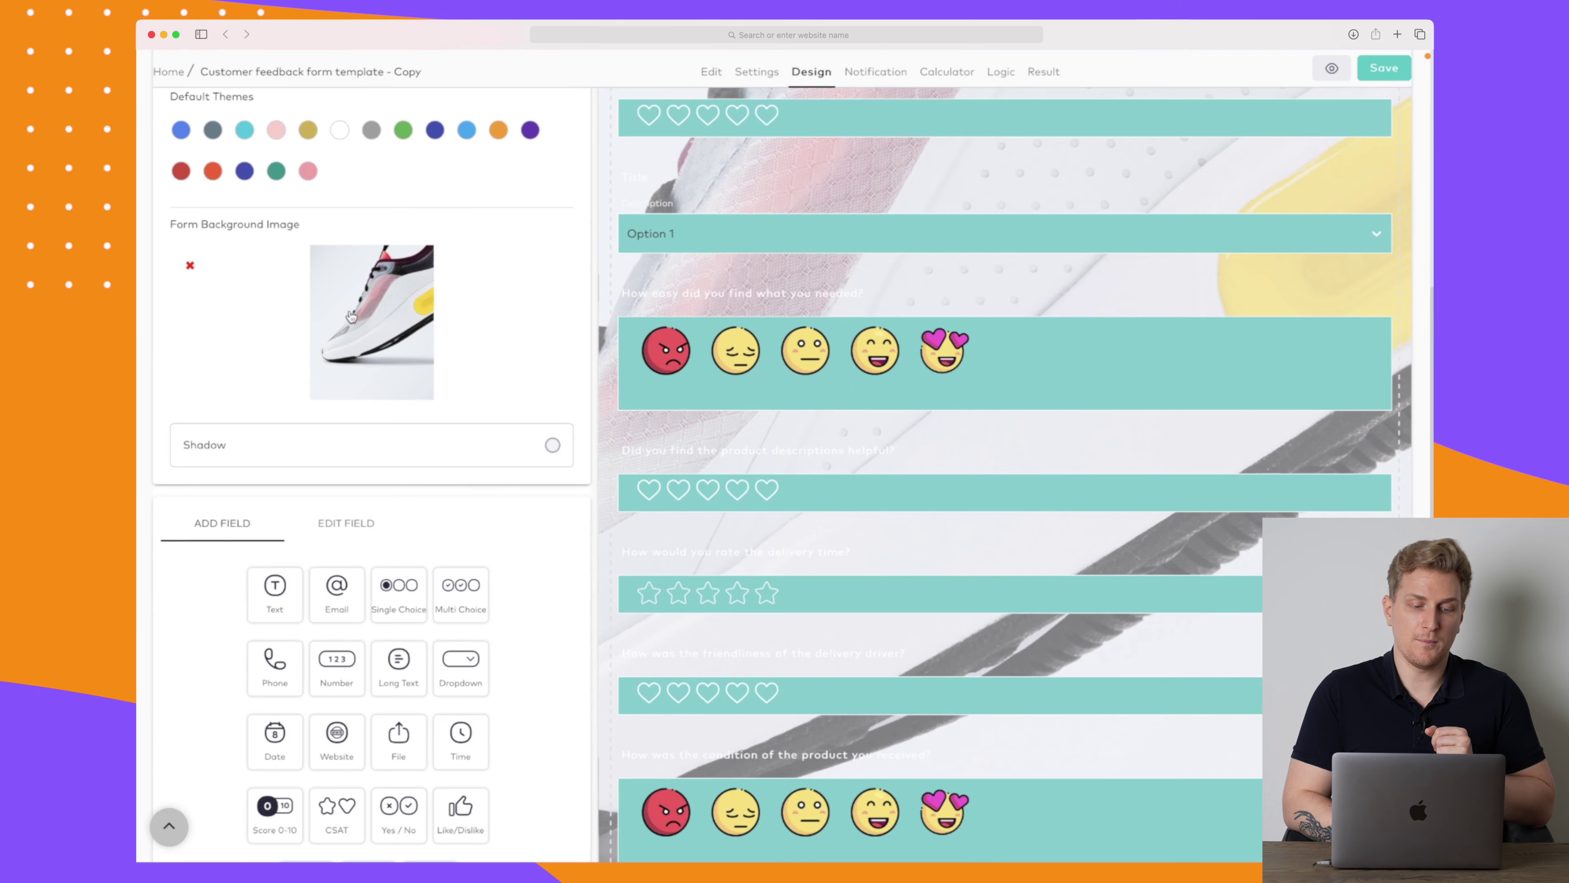
pyautogui.click(190, 267)
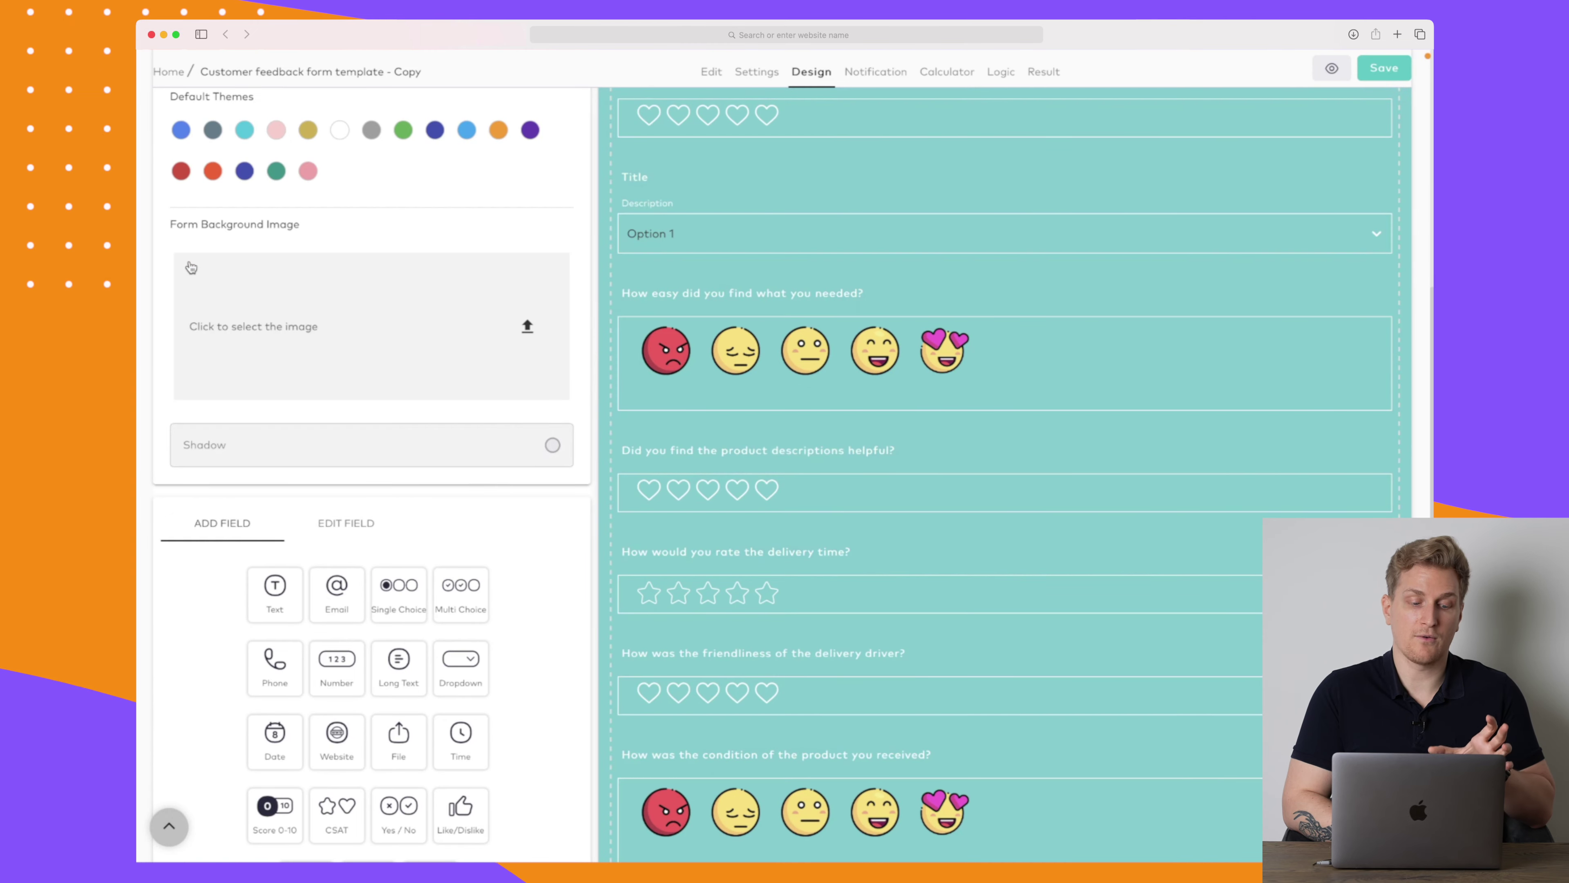
pyautogui.scroll(-2, 284, 359)
pyautogui.scroll(10, 284, 383)
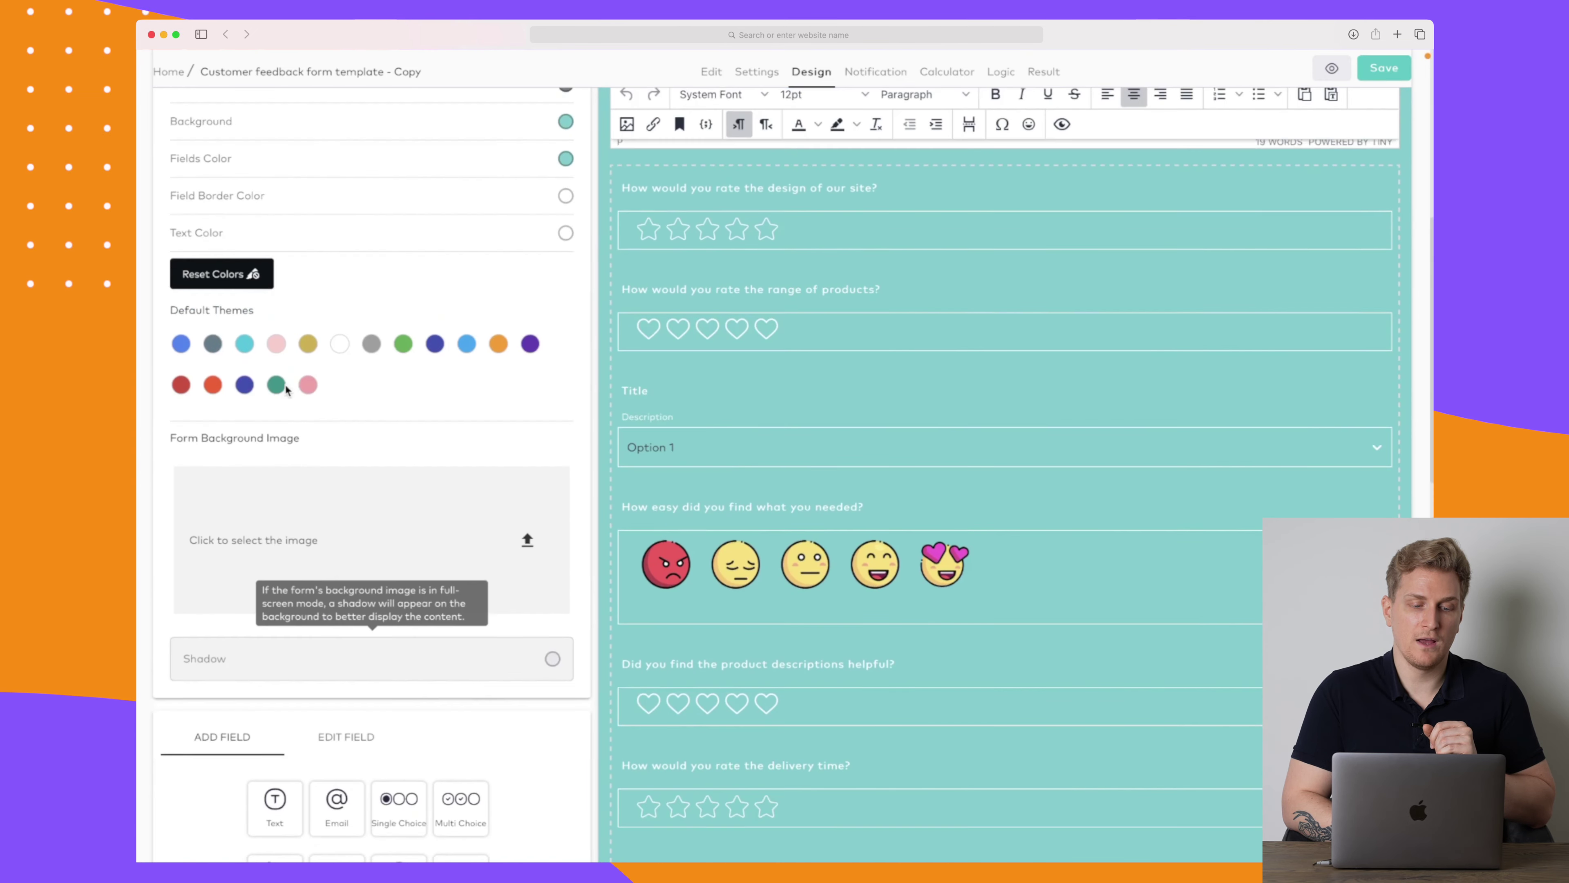
pyautogui.scroll(1, 284, 387)
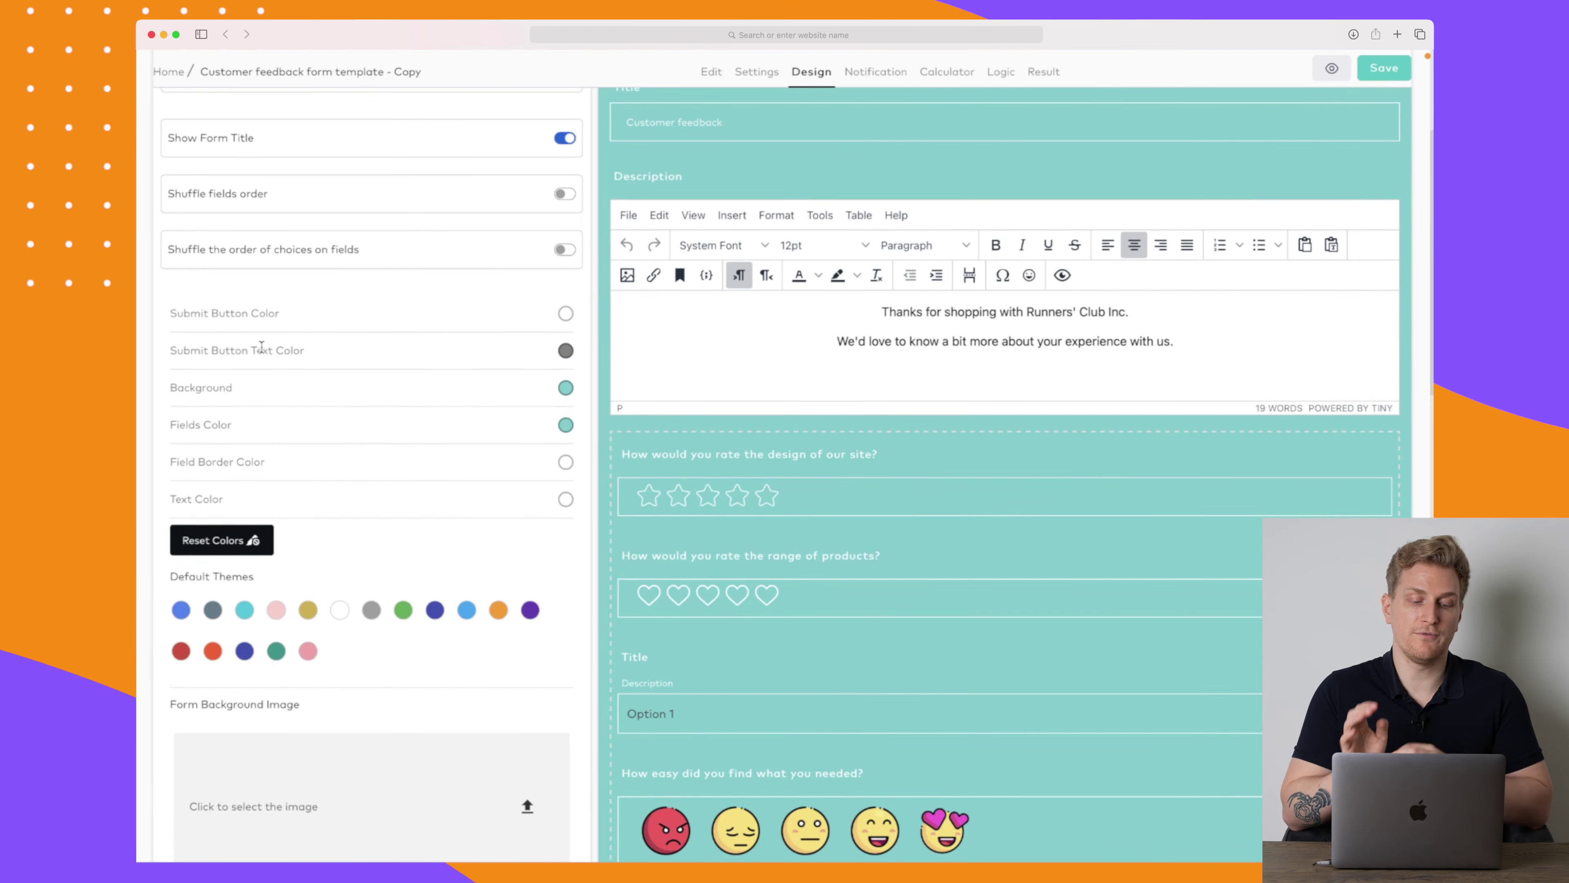
pyautogui.scroll(5, 262, 347)
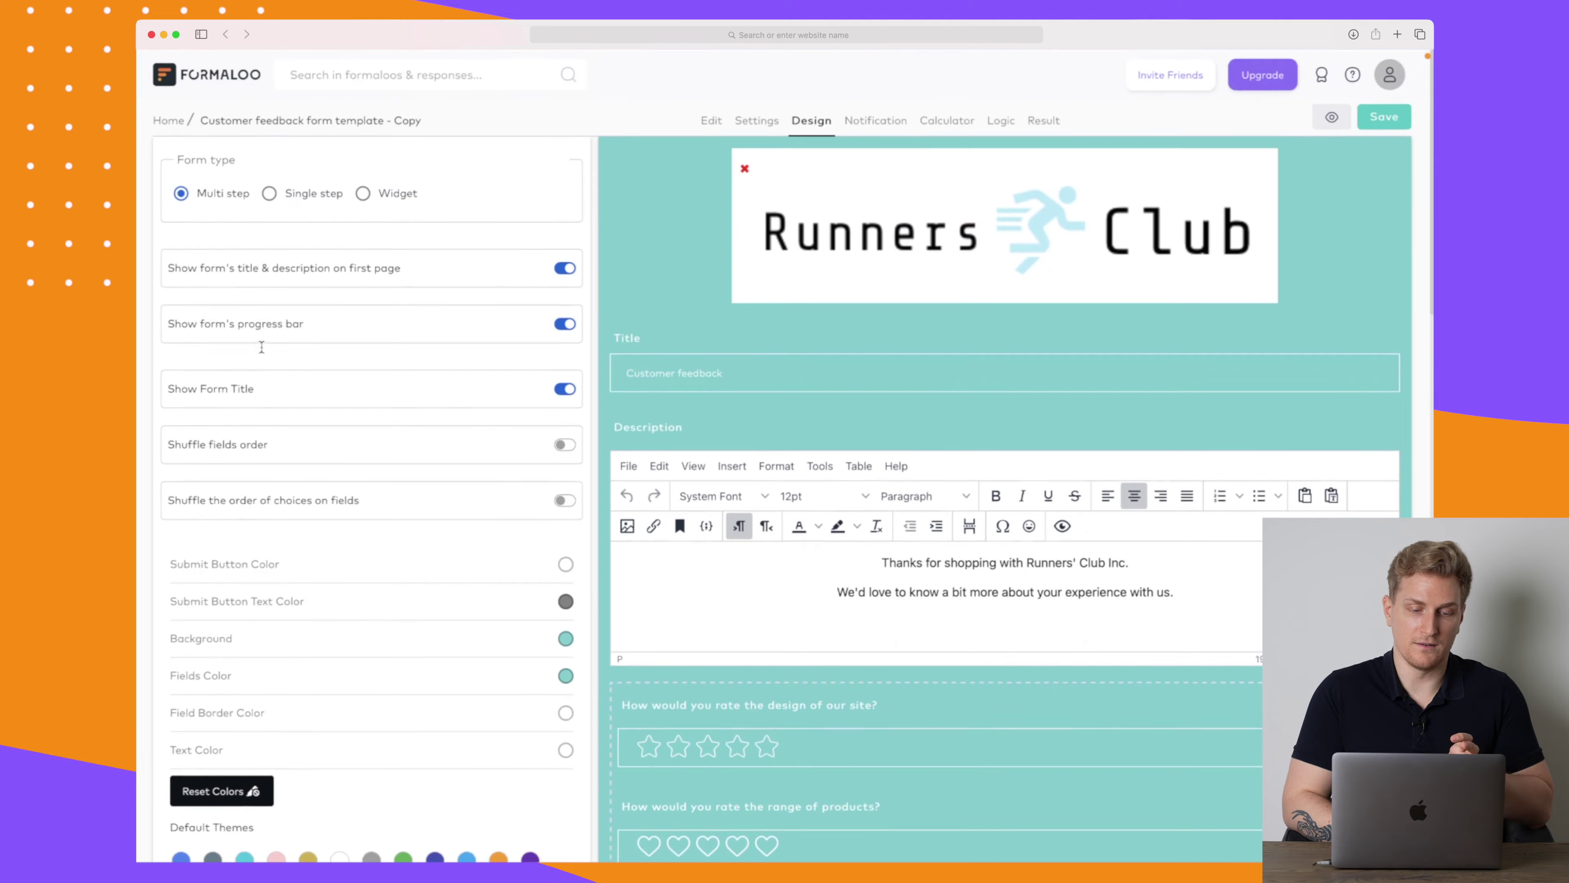
# Set the form type to Widget and view the Notification settings
pyautogui.click(289, 193)
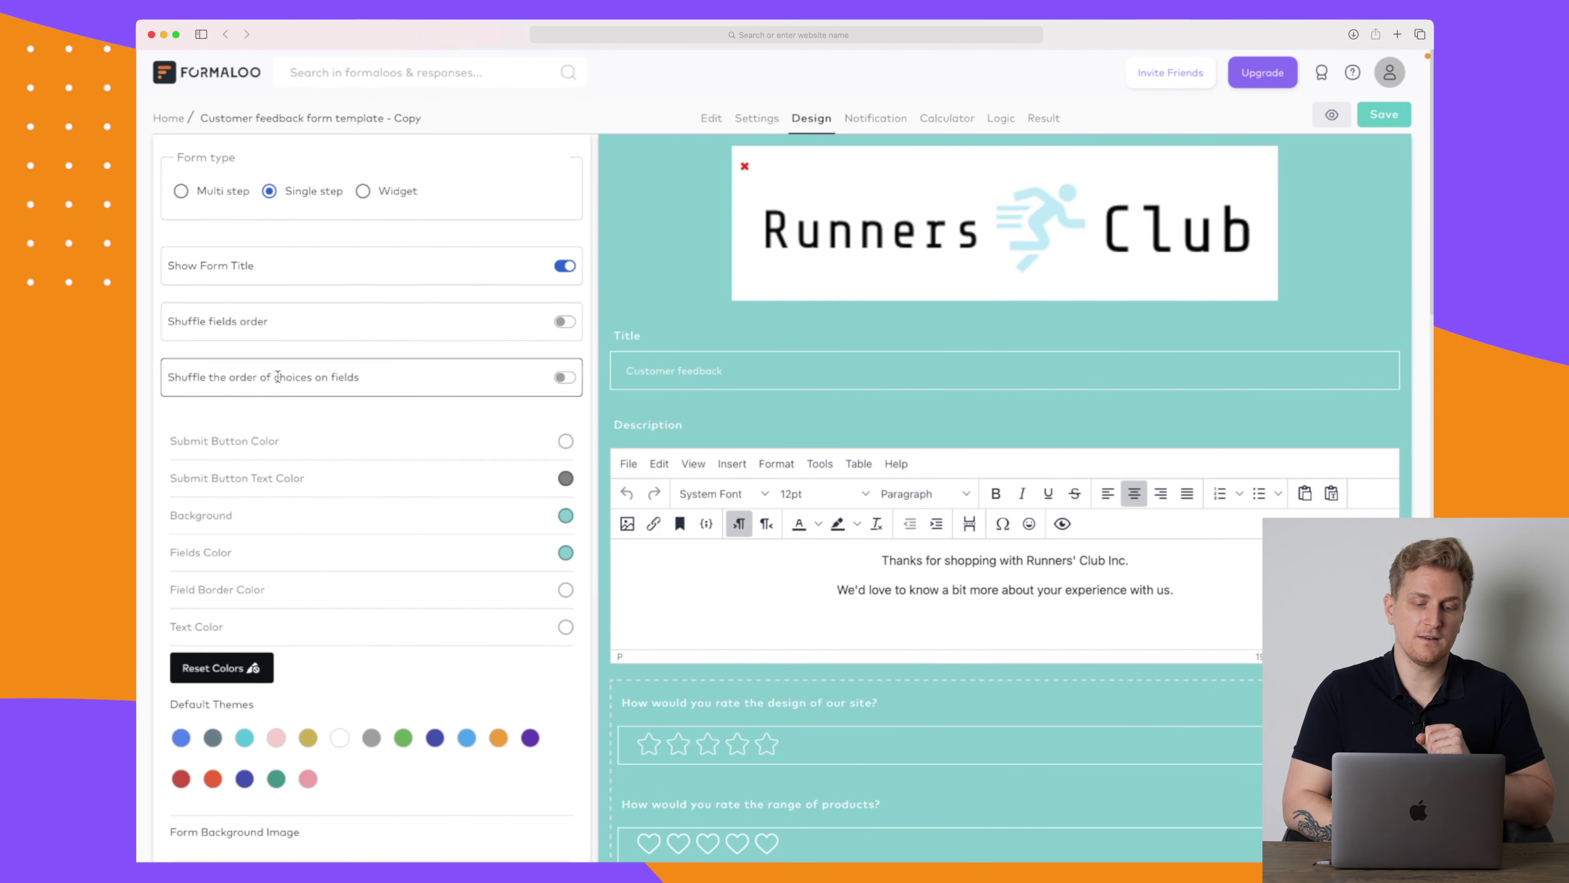
pyautogui.click(368, 193)
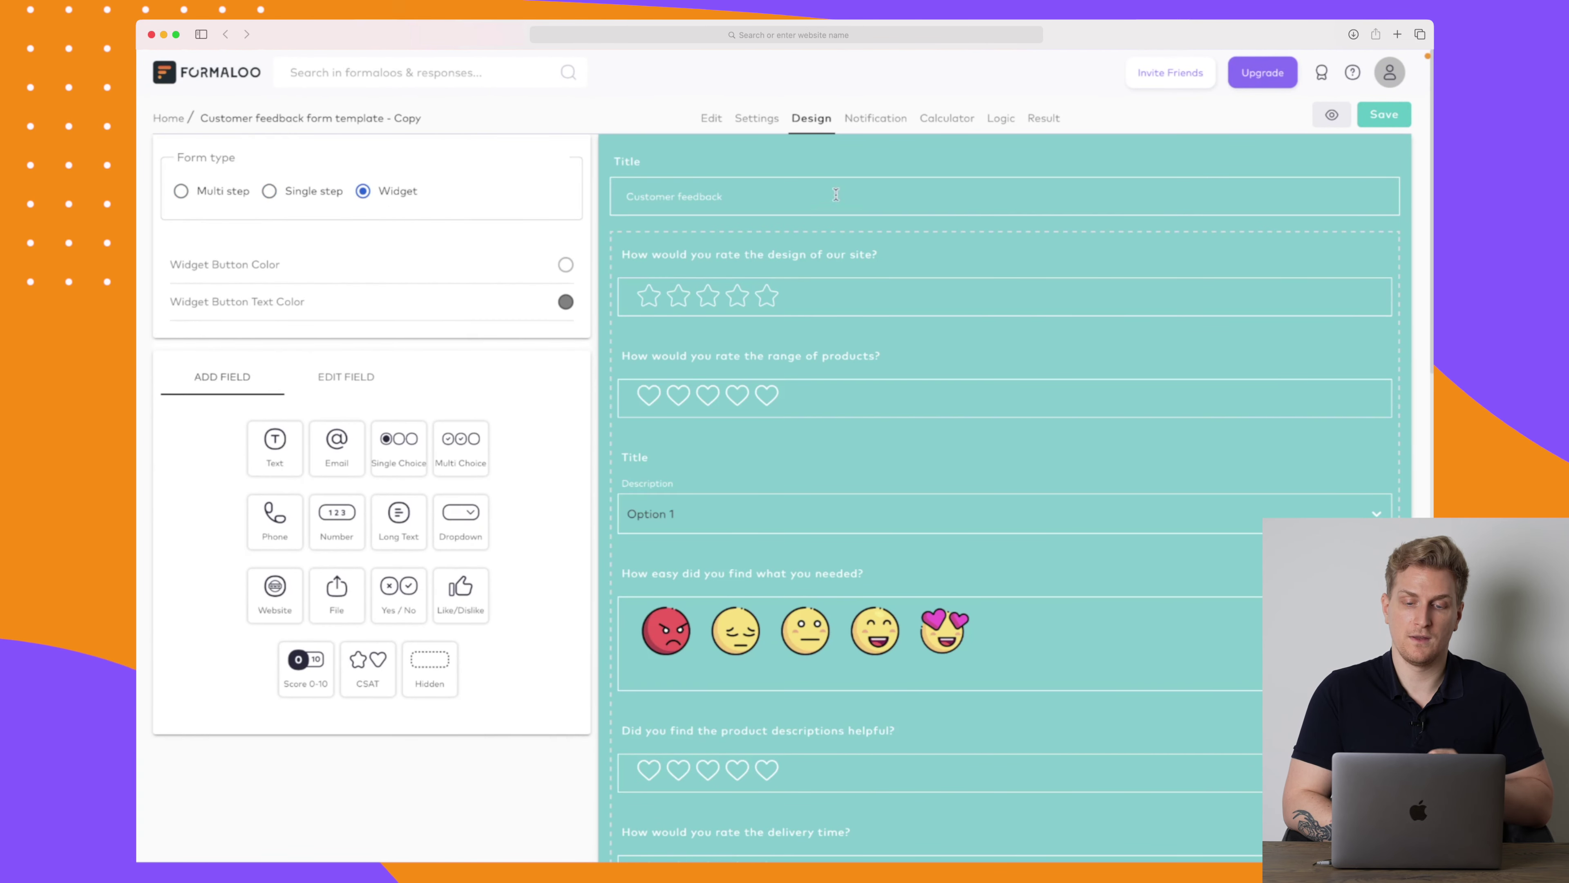
pyautogui.click(874, 118)
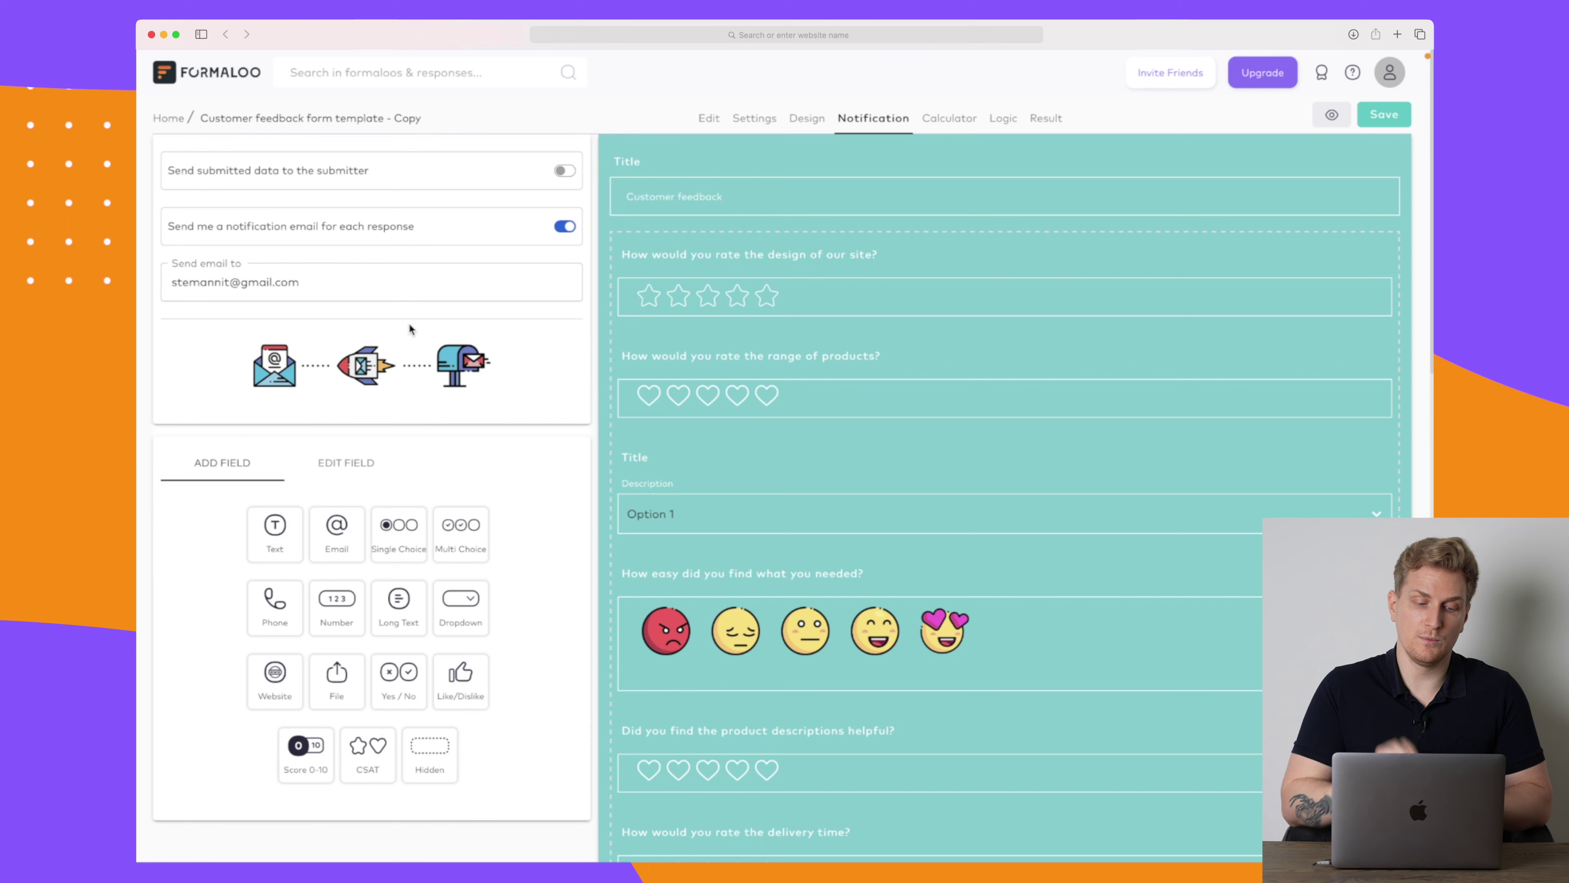
# Show the feedback form's Calculator tab with its USD currency setting
pyautogui.scroll(-1, 456, 314)
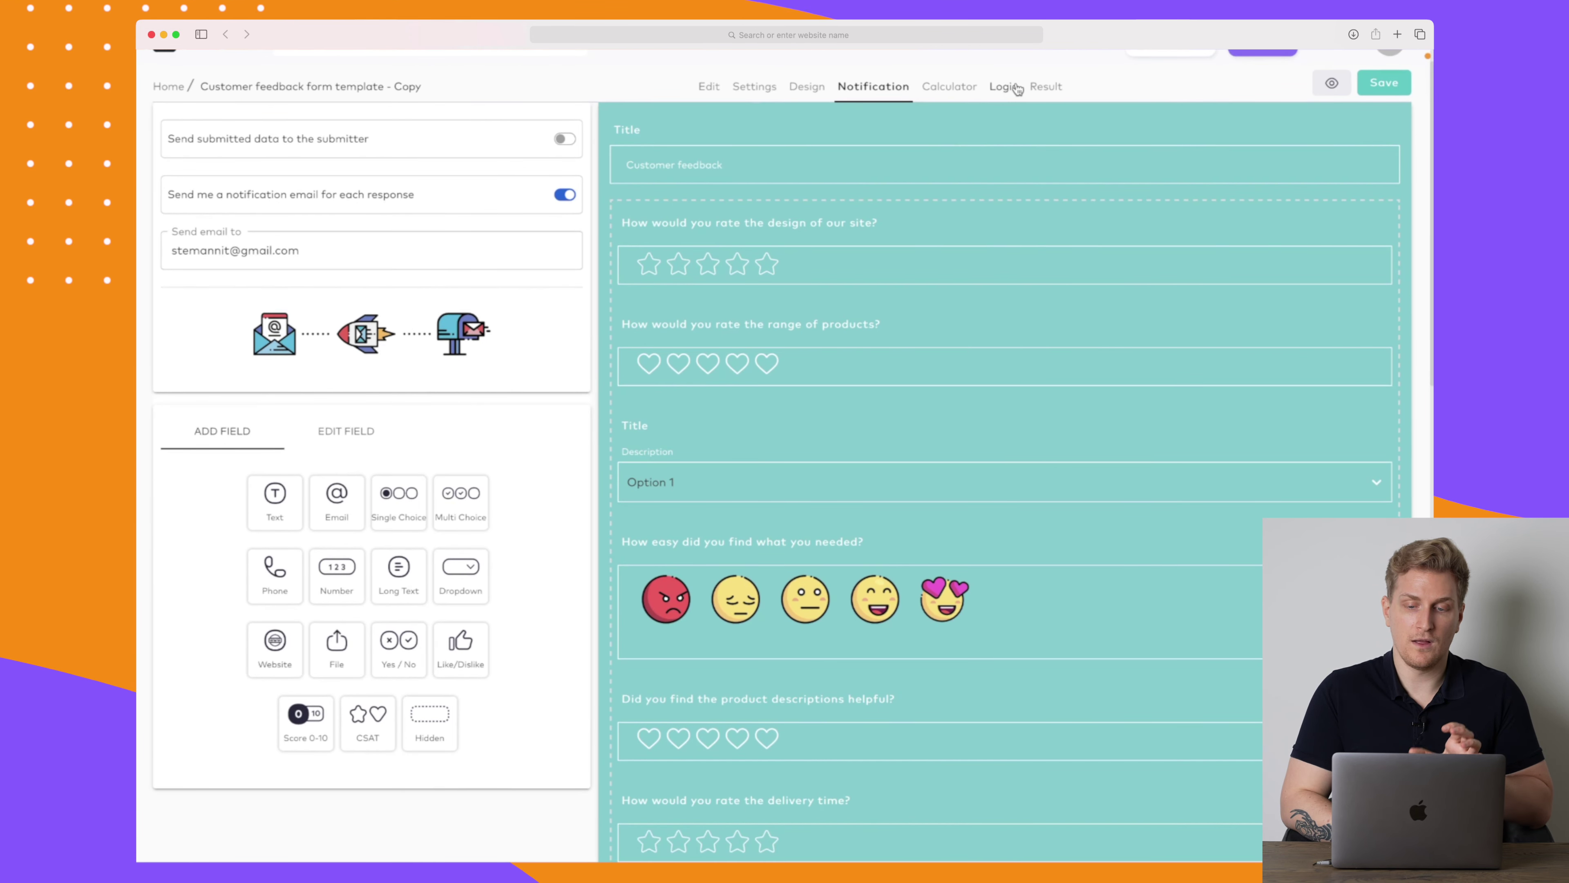
pyautogui.click(950, 87)
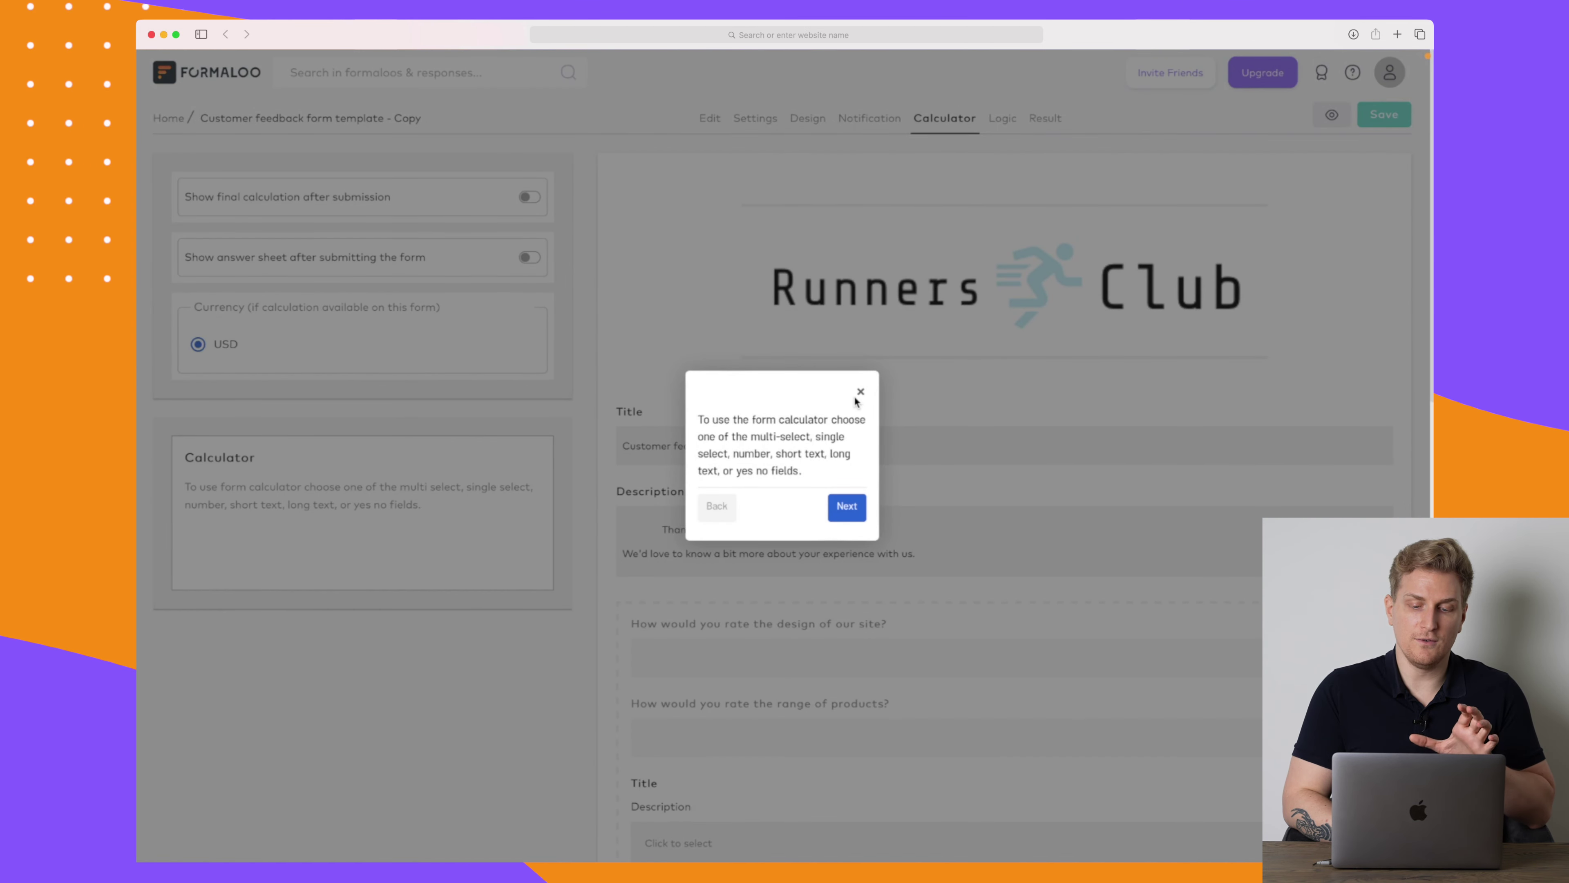
# Dismiss the calculator tip and view the final-calculation-after-submission option
pyautogui.click(860, 393)
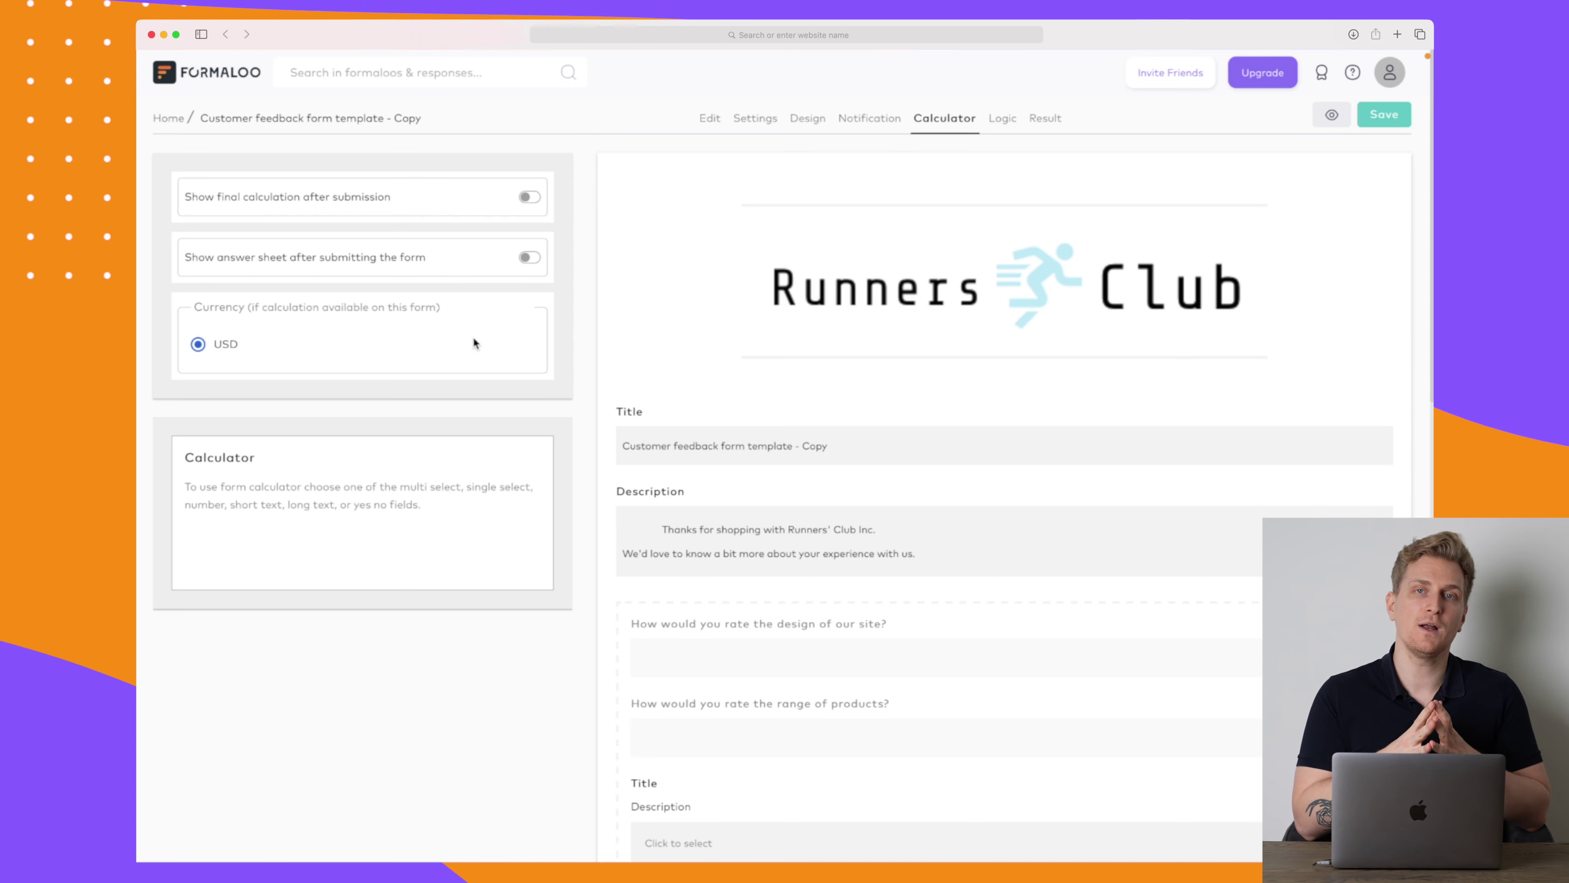
pyautogui.scroll(-1, 472, 337)
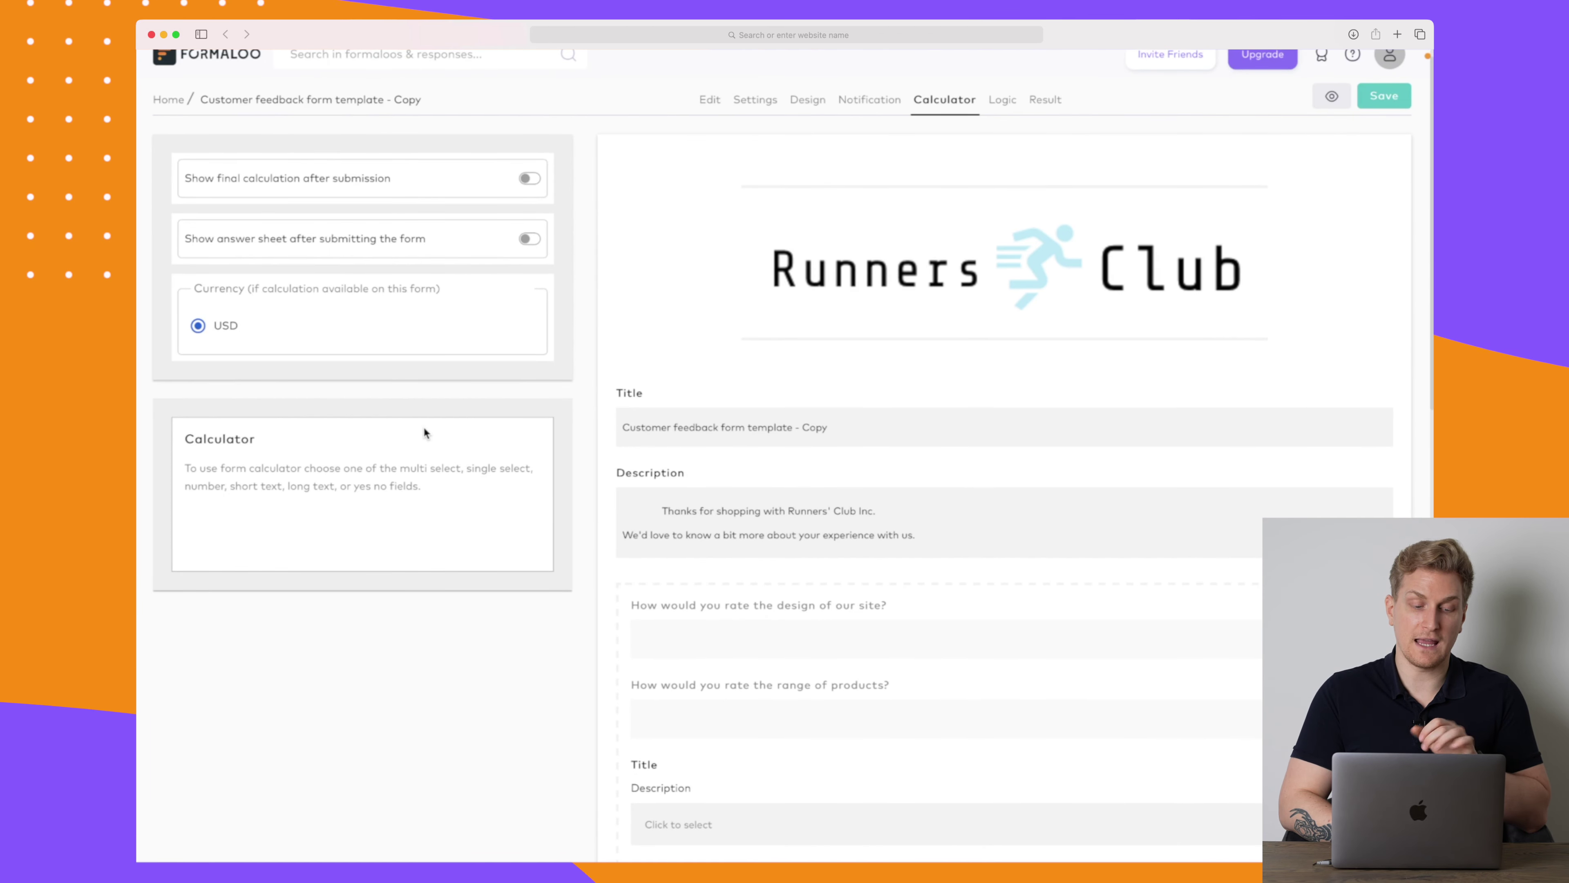
pyautogui.click(529, 179)
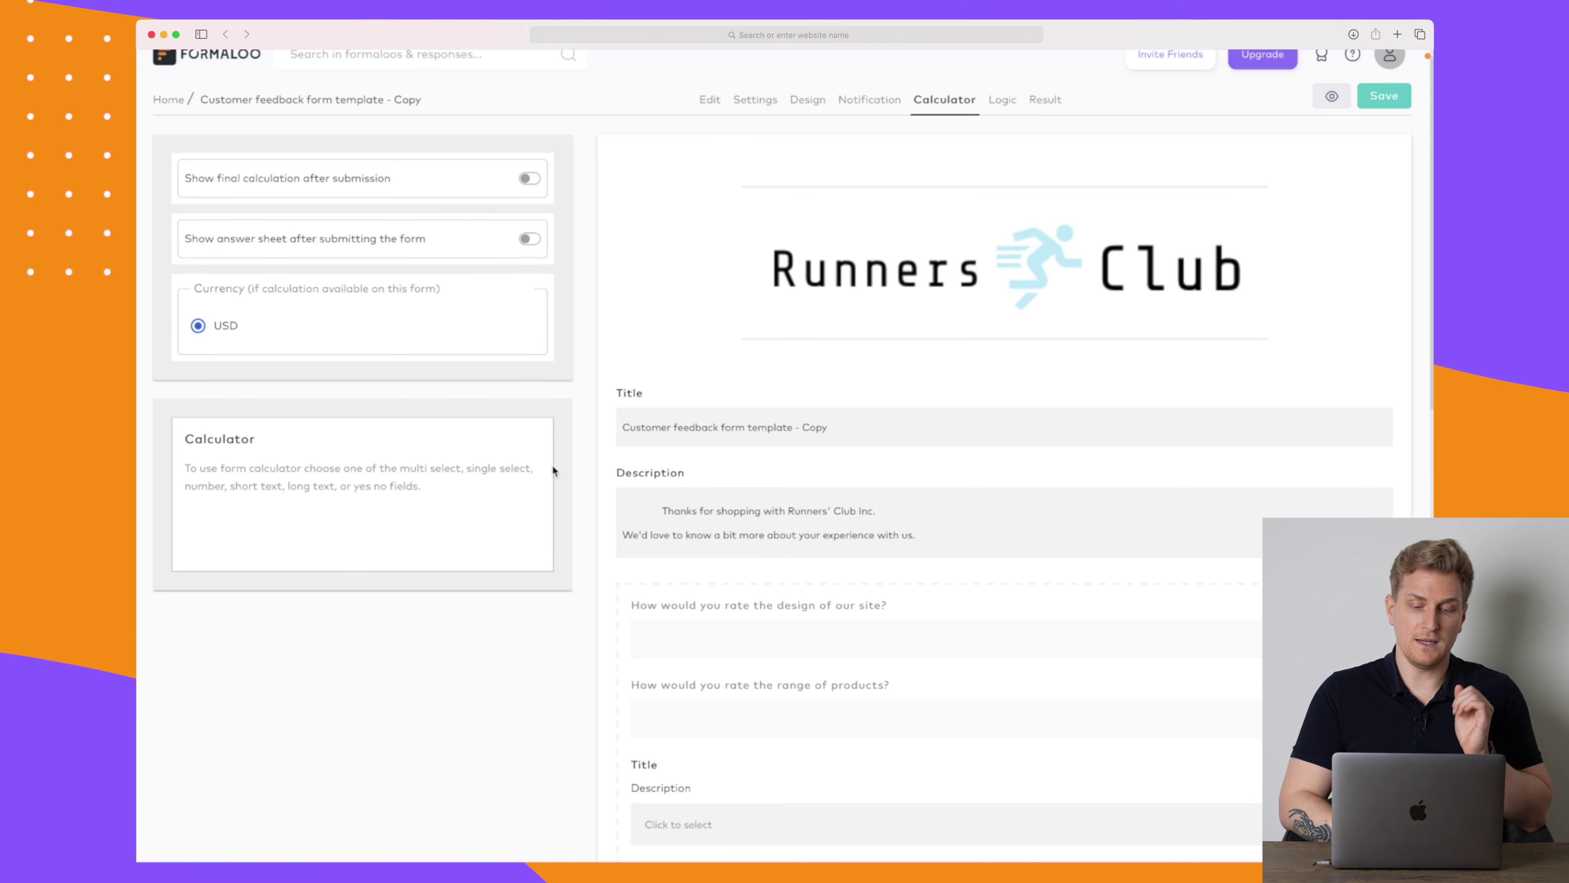
pyautogui.scroll(-3, 622, 432)
pyautogui.scroll(-6, 742, 344)
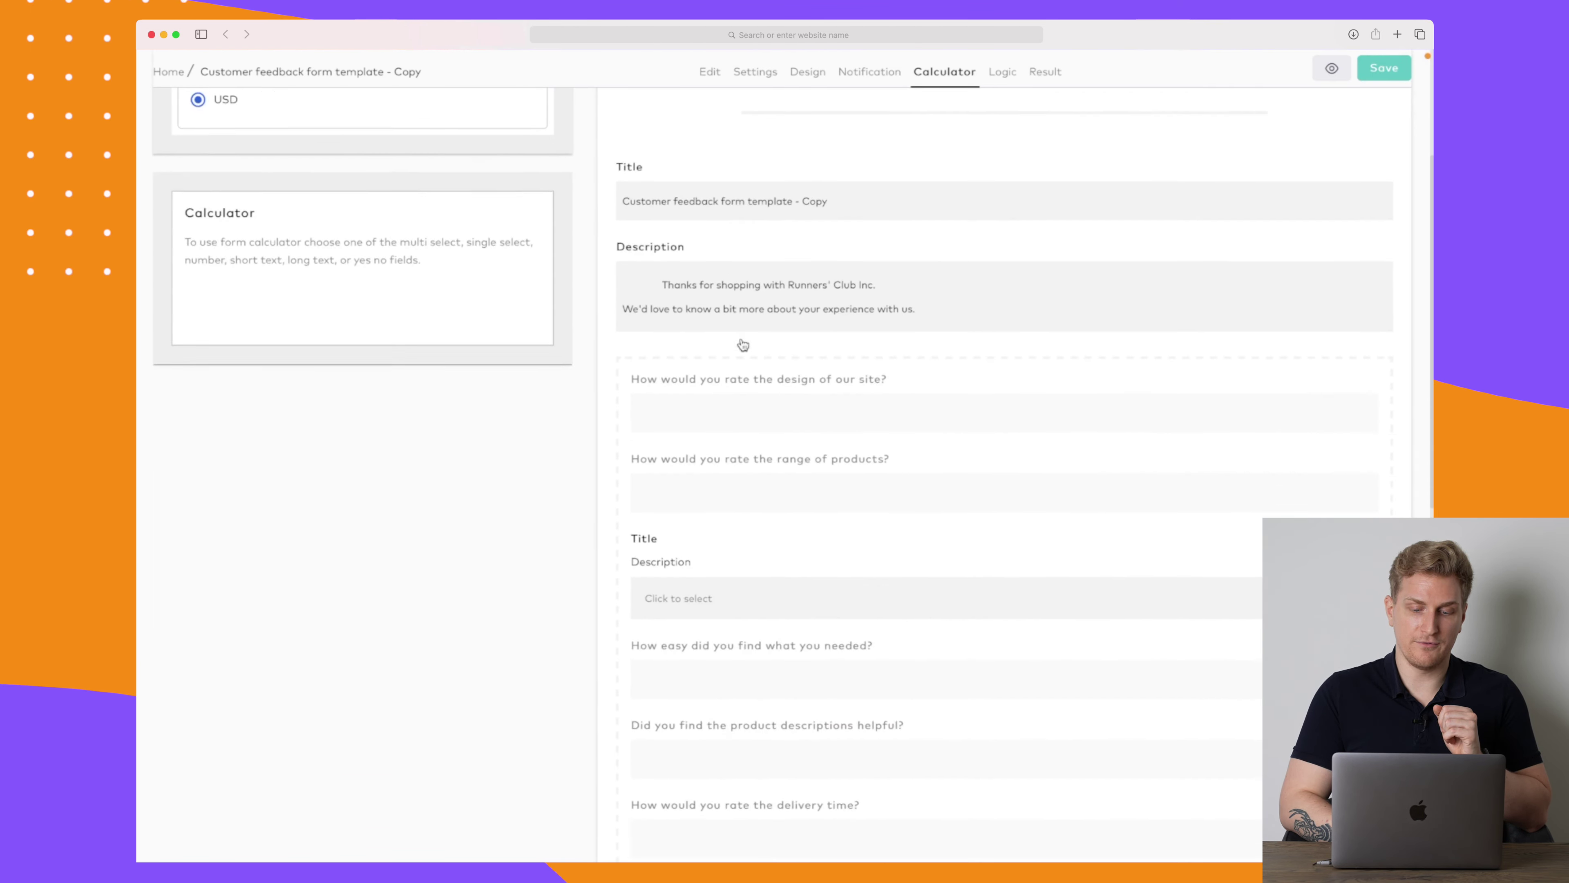
# Check calculator settings for the range-of-products and site design questions, then show the Logic flowchart
pyautogui.click(729, 426)
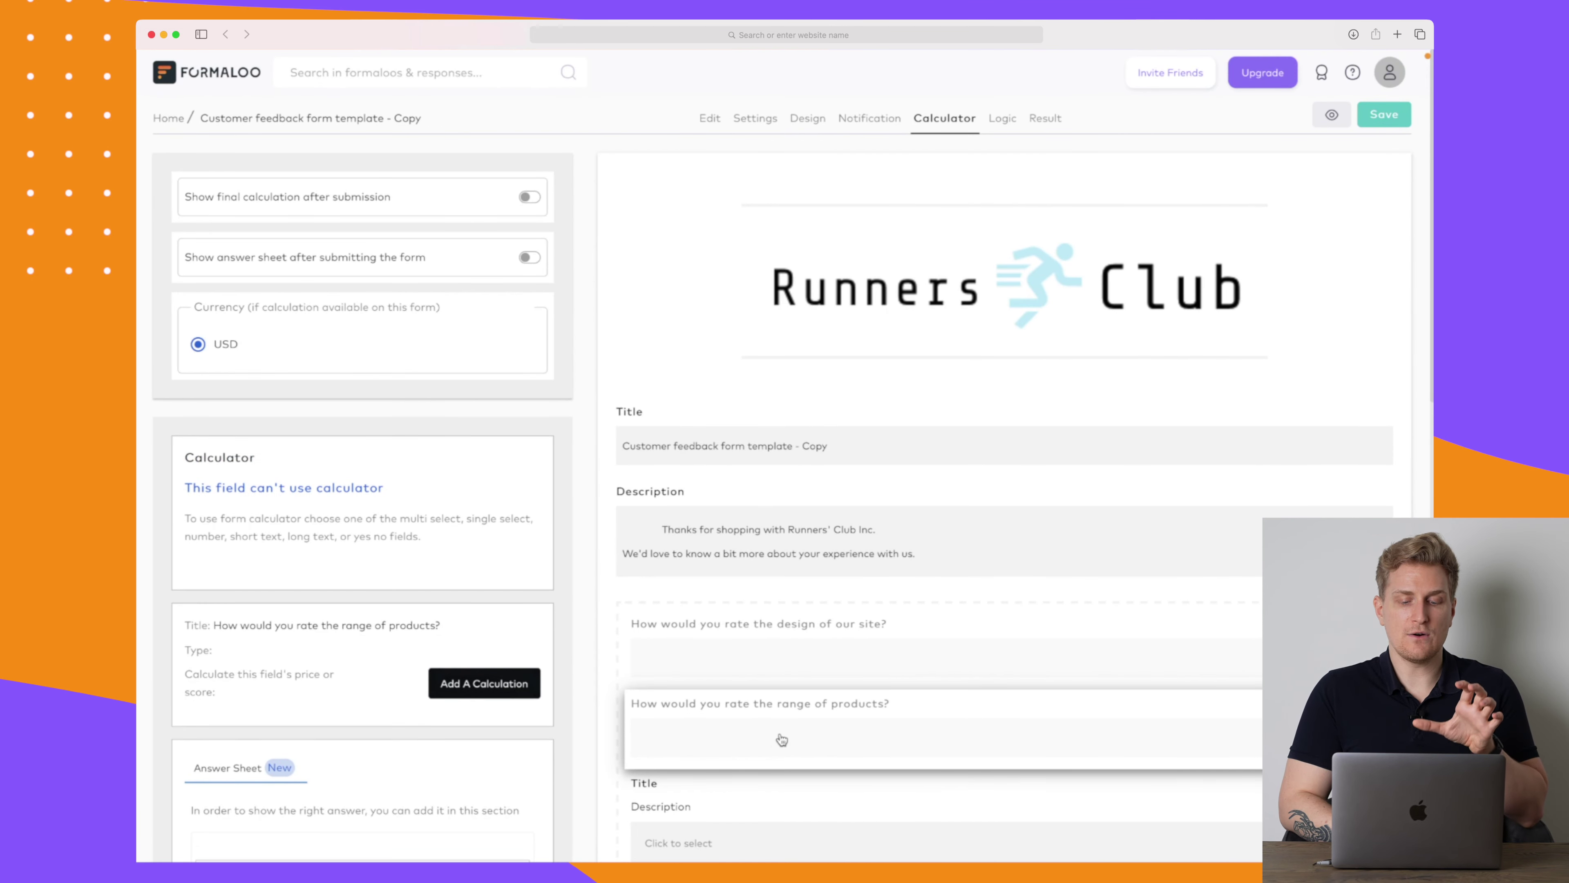
pyautogui.click(815, 656)
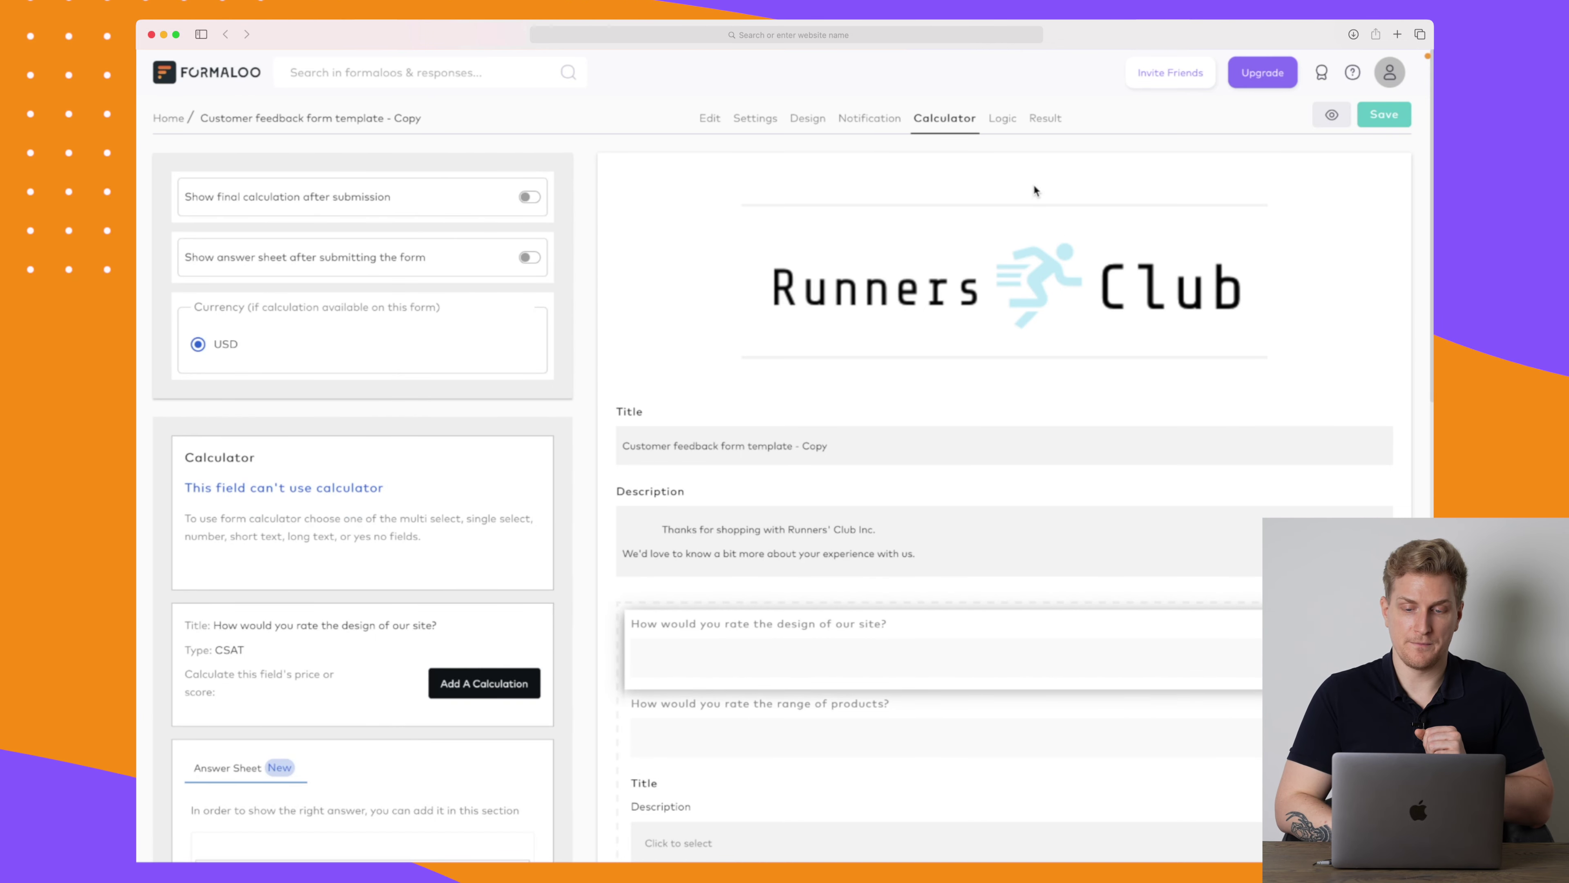
pyautogui.click(1002, 119)
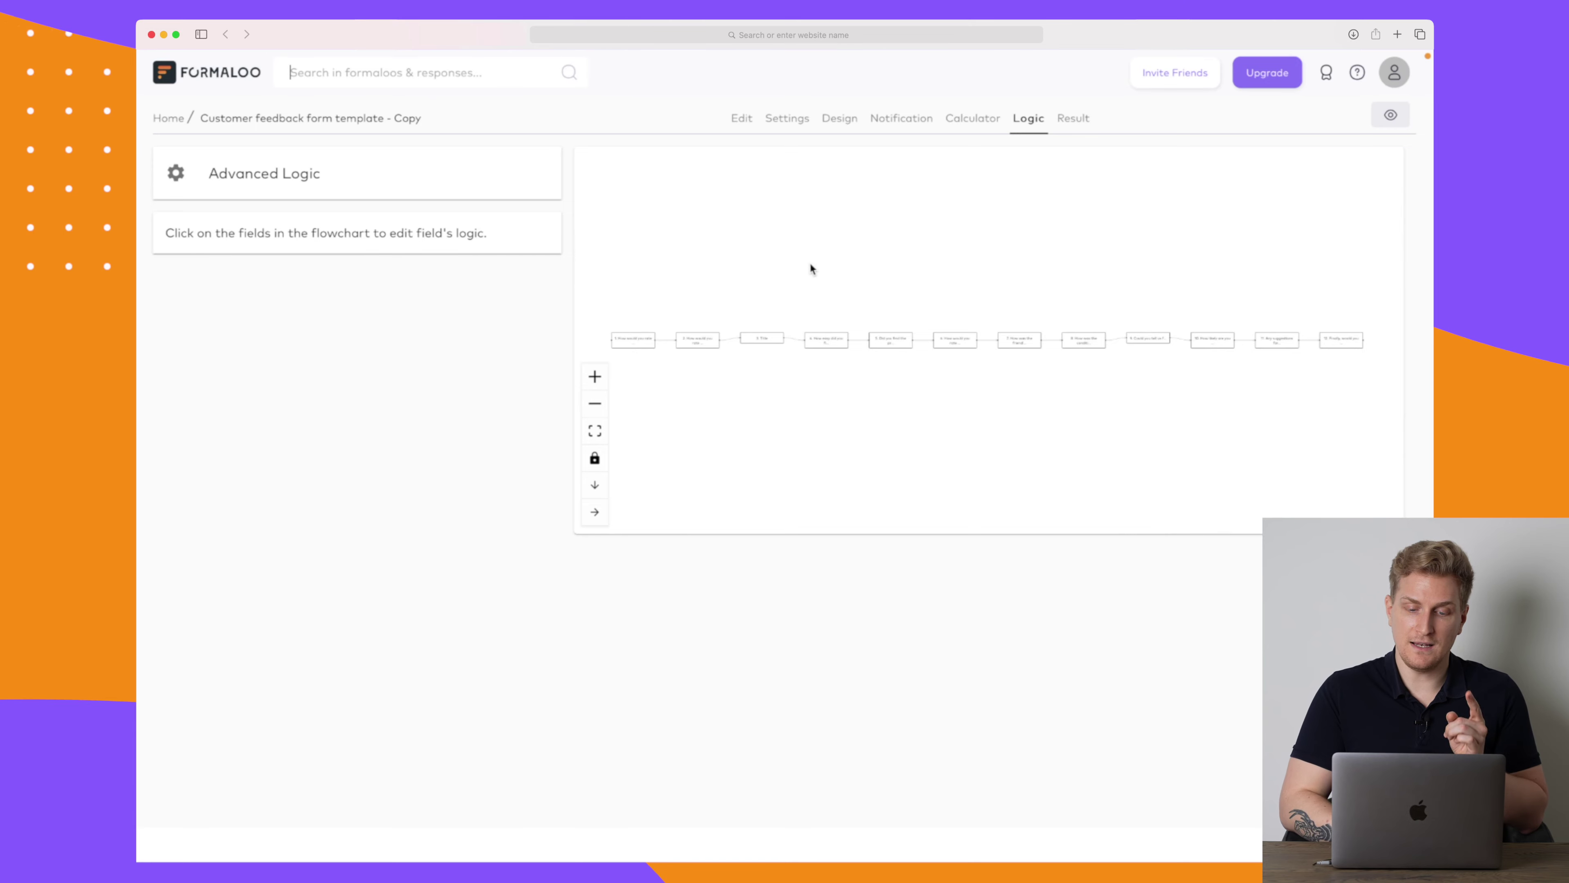
# Give the 3. Title node Submit form and Go to link after-submit actions plus an If/Else rule
pyautogui.click(771, 338)
pyautogui.moveTo(771, 338); pyautogui.dragTo(772, 323)
pyautogui.click(394, 291)
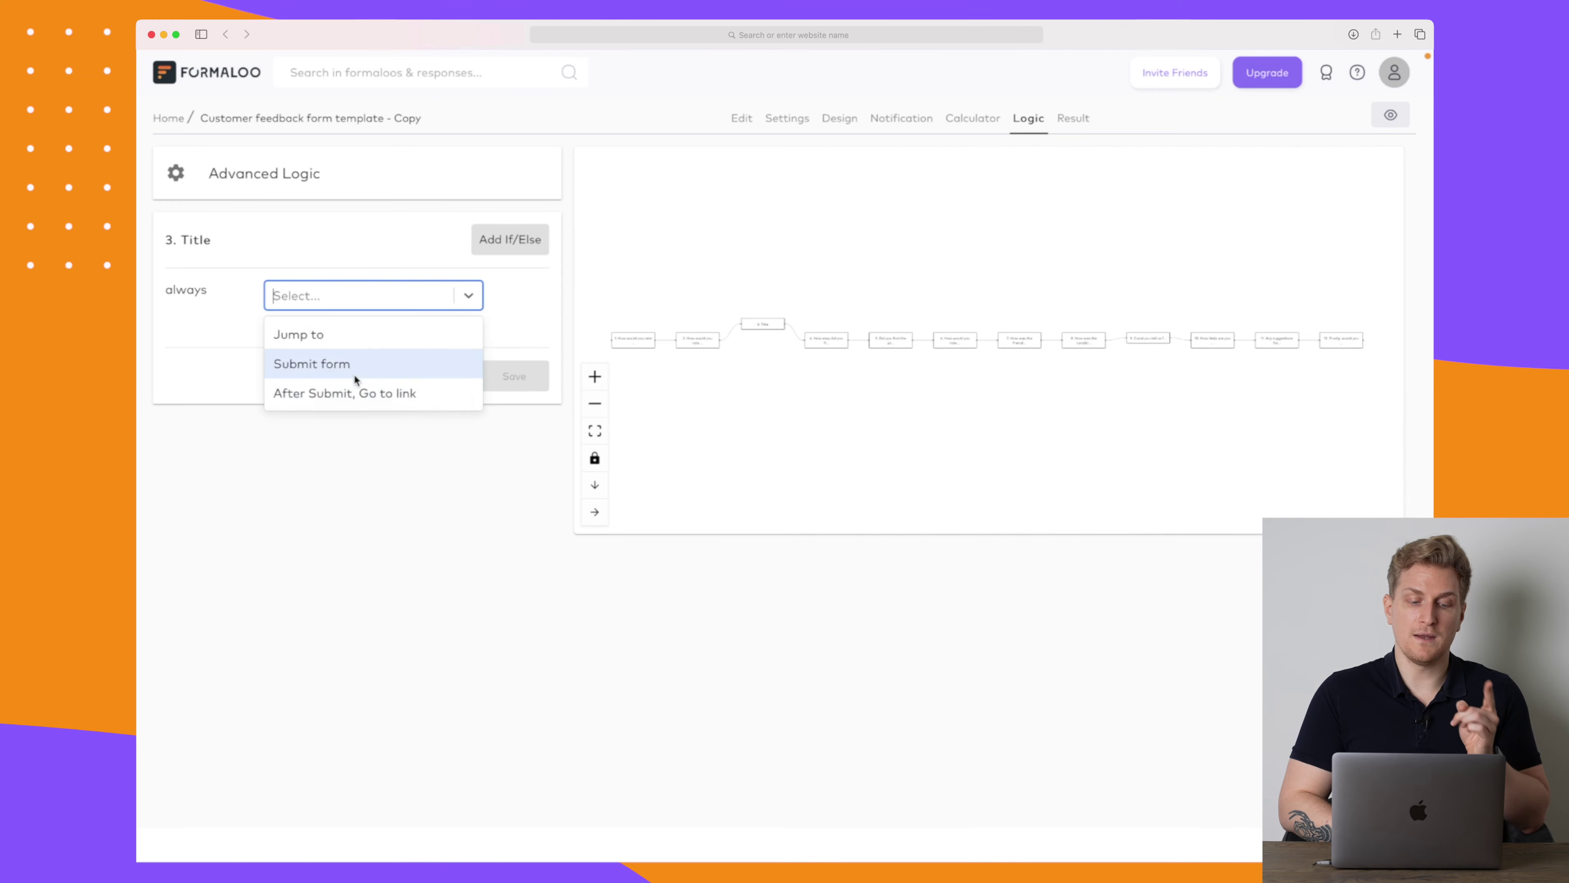
pyautogui.click(354, 372)
pyautogui.click(392, 298)
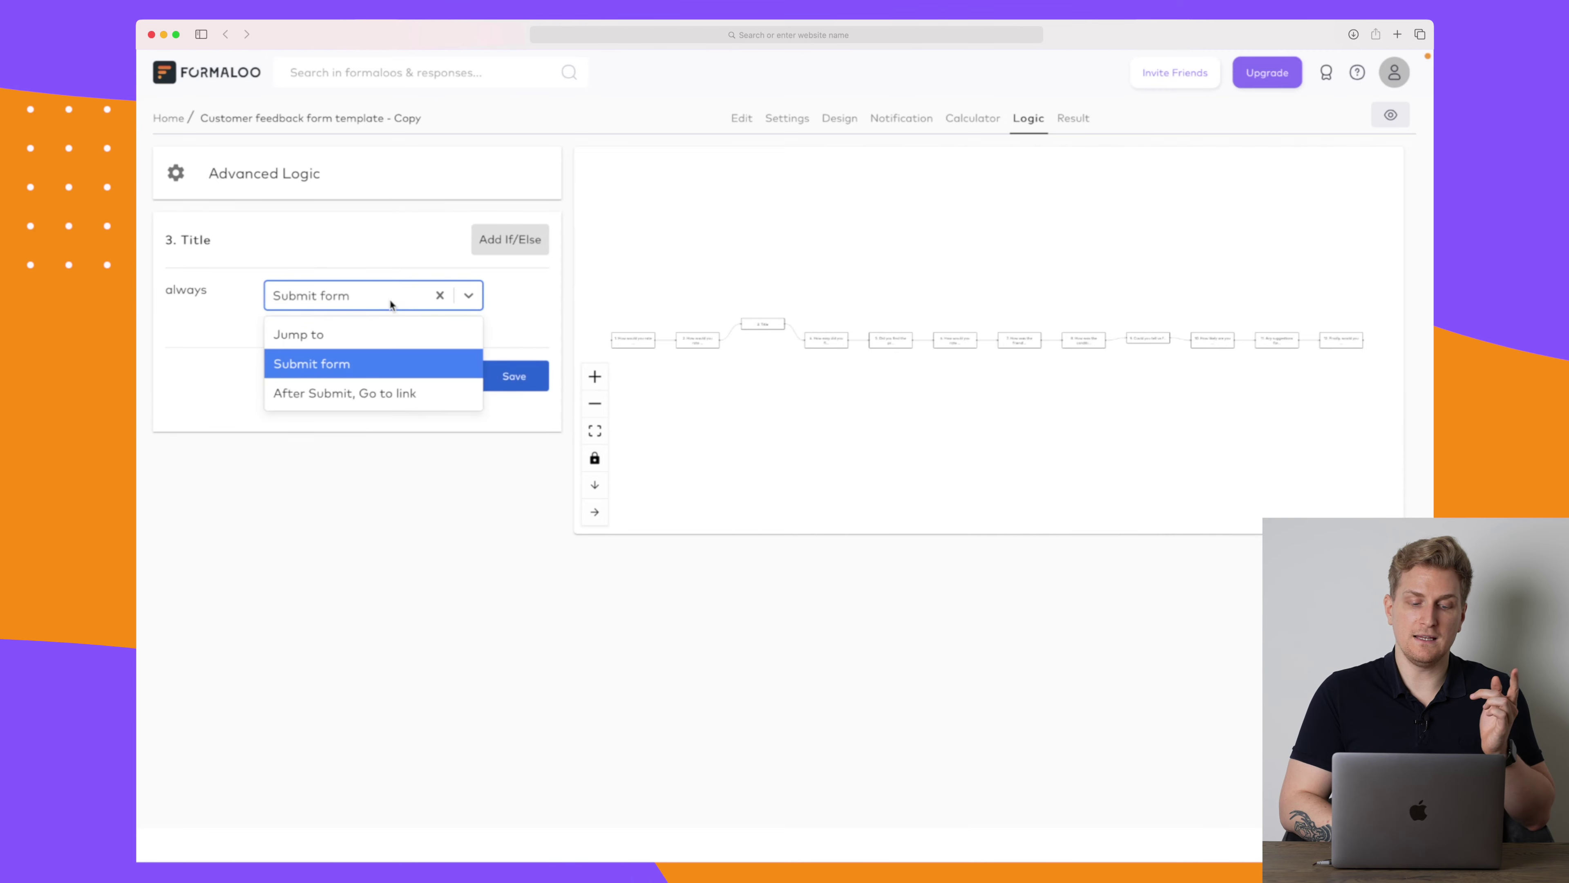
pyautogui.click(362, 390)
pyautogui.click(519, 239)
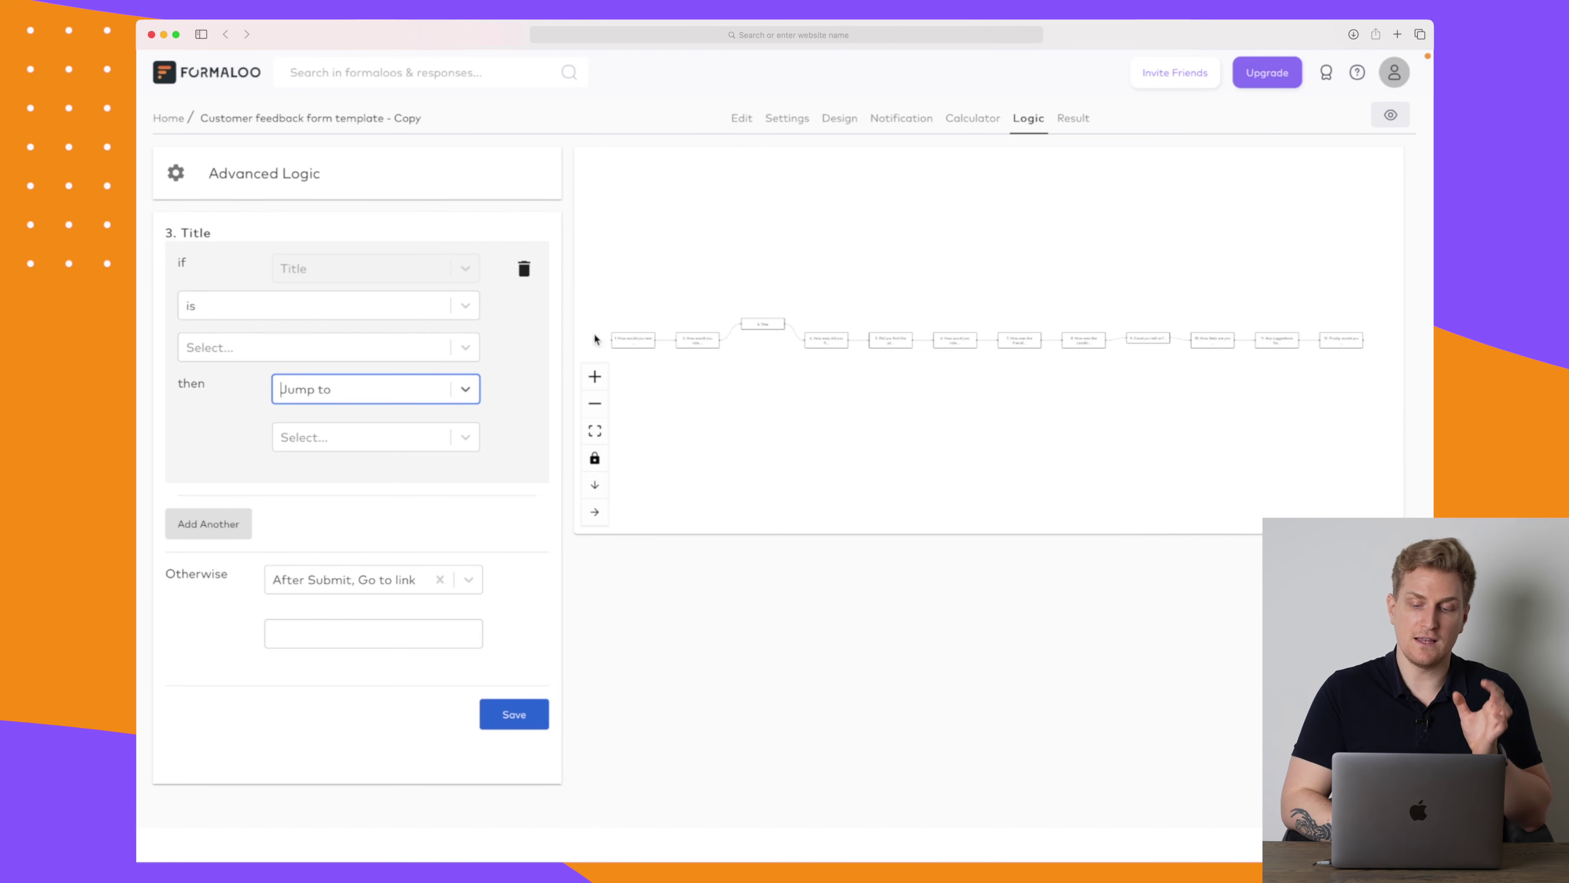
pyautogui.click(1078, 339)
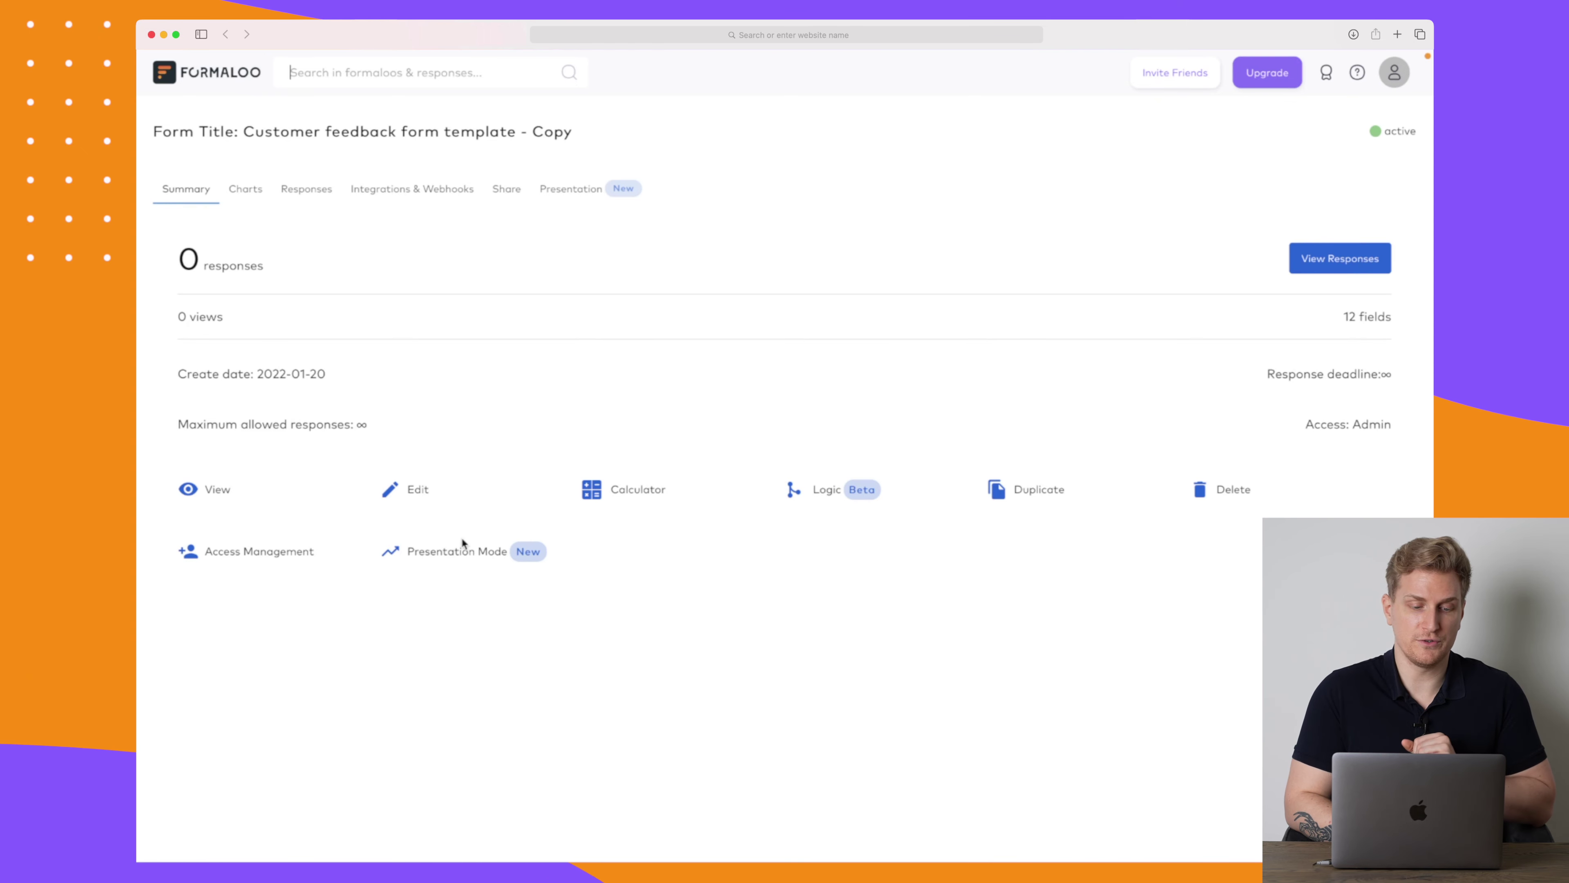
# Scroll through the Charts tab's question cards, then view the empty Responses table
pyautogui.click(250, 189)
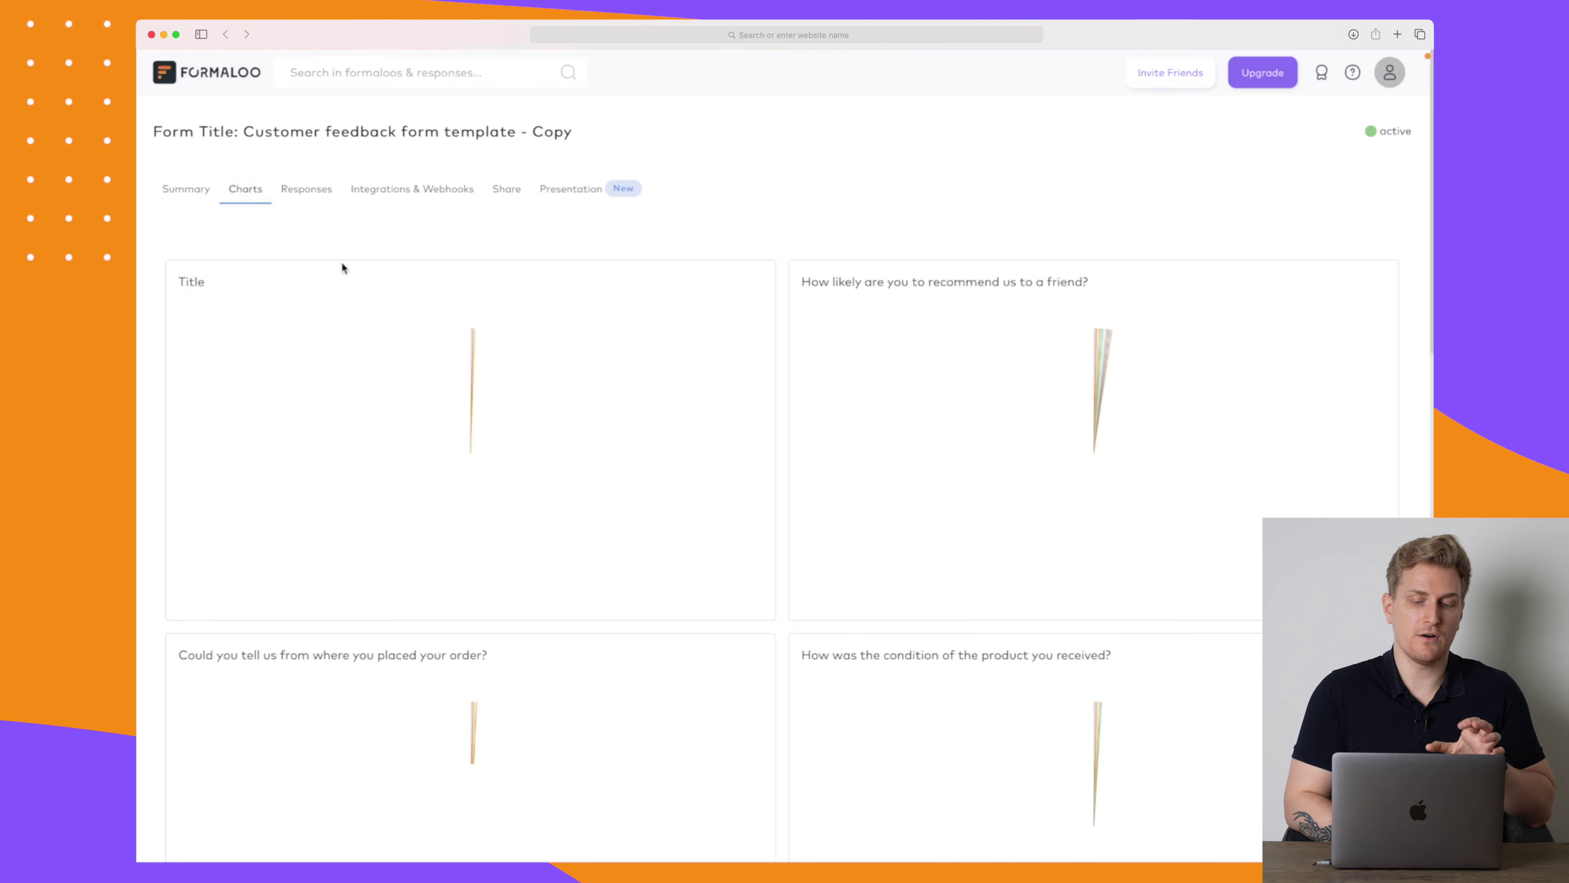
pyautogui.scroll(-2, 370, 290)
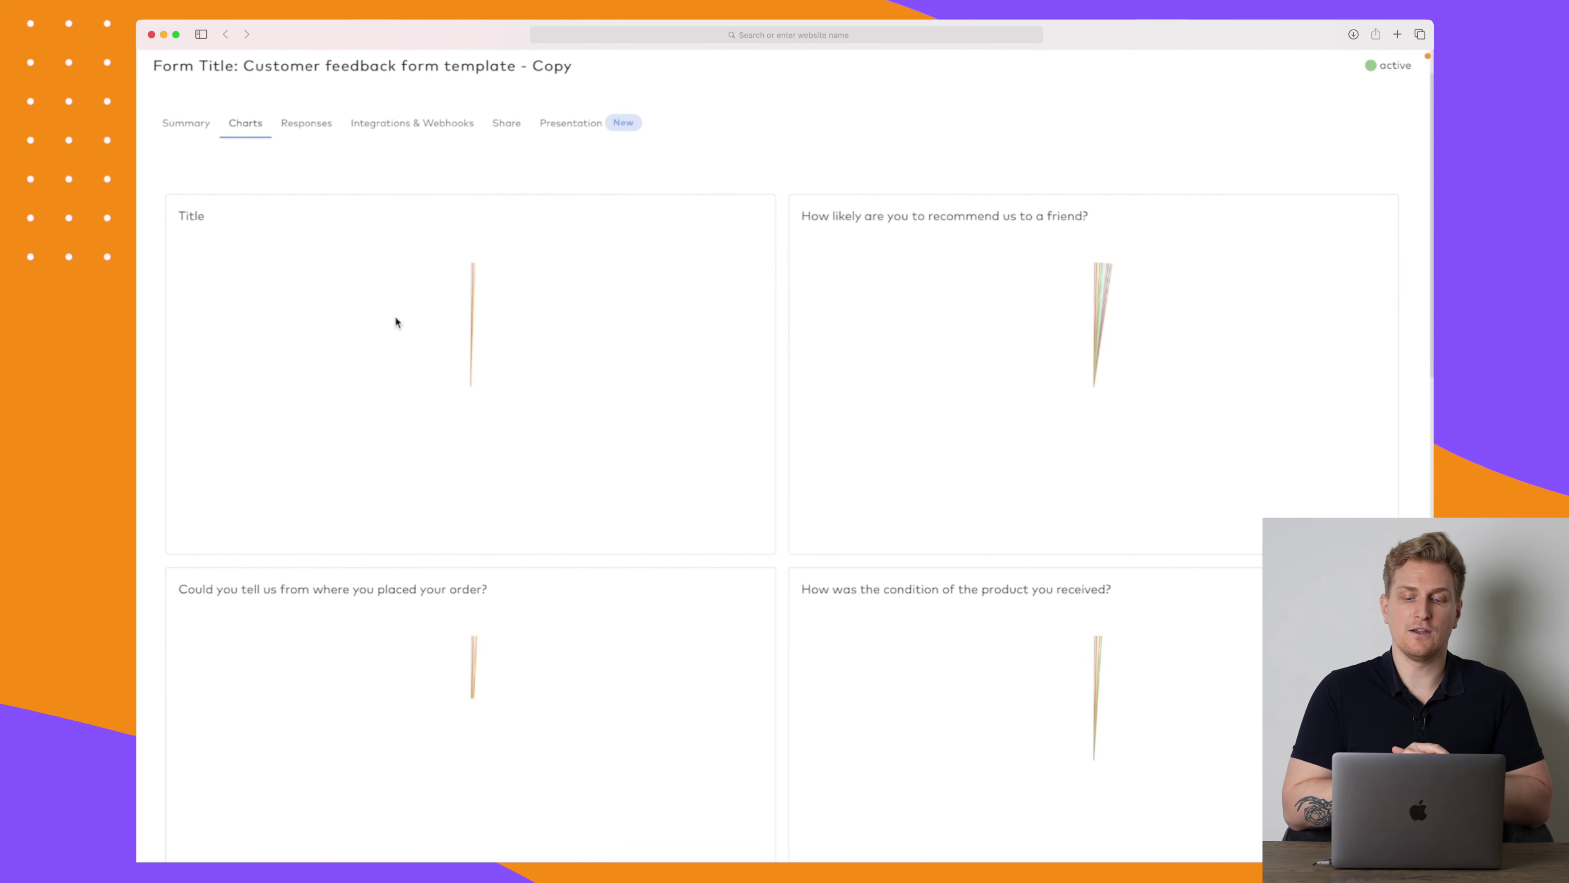
pyautogui.scroll(-8, 396, 322)
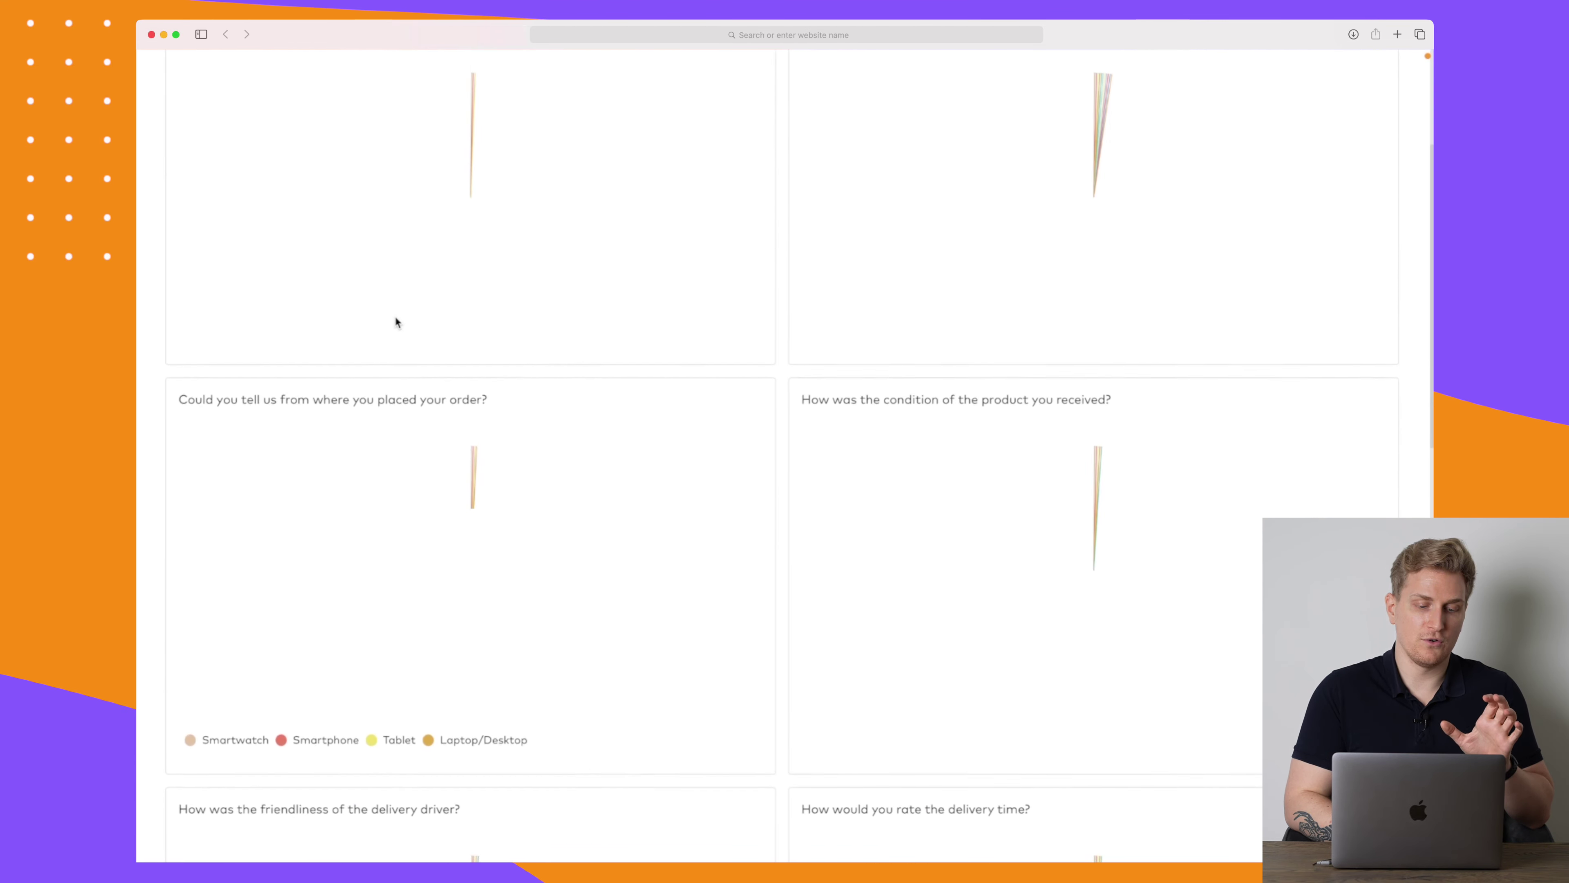
pyautogui.scroll(-17, 395, 317)
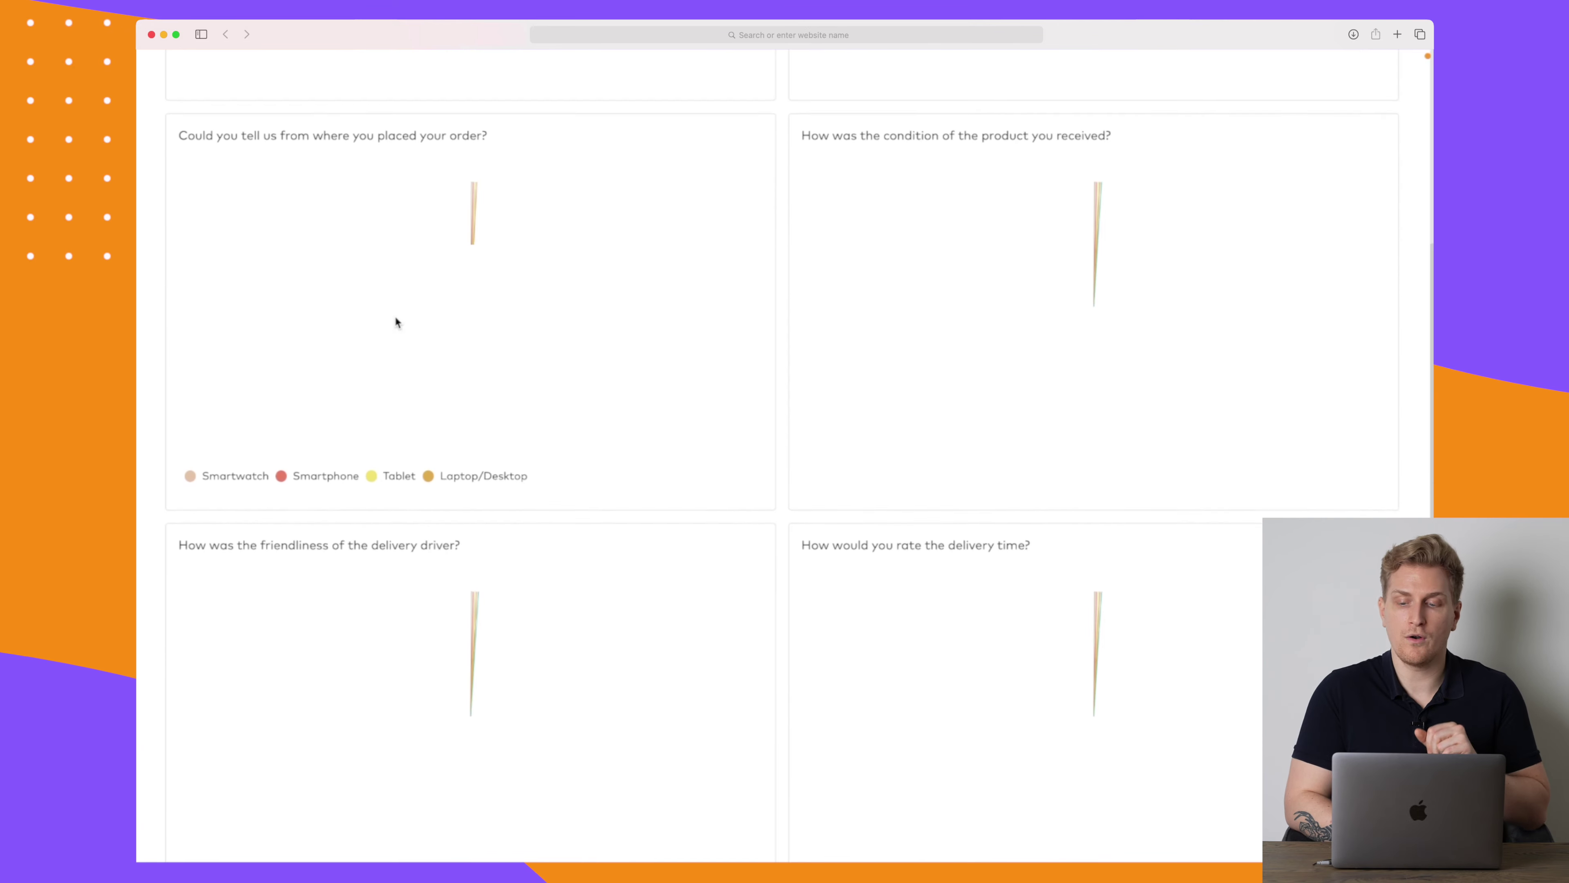
pyautogui.scroll(-11, 395, 322)
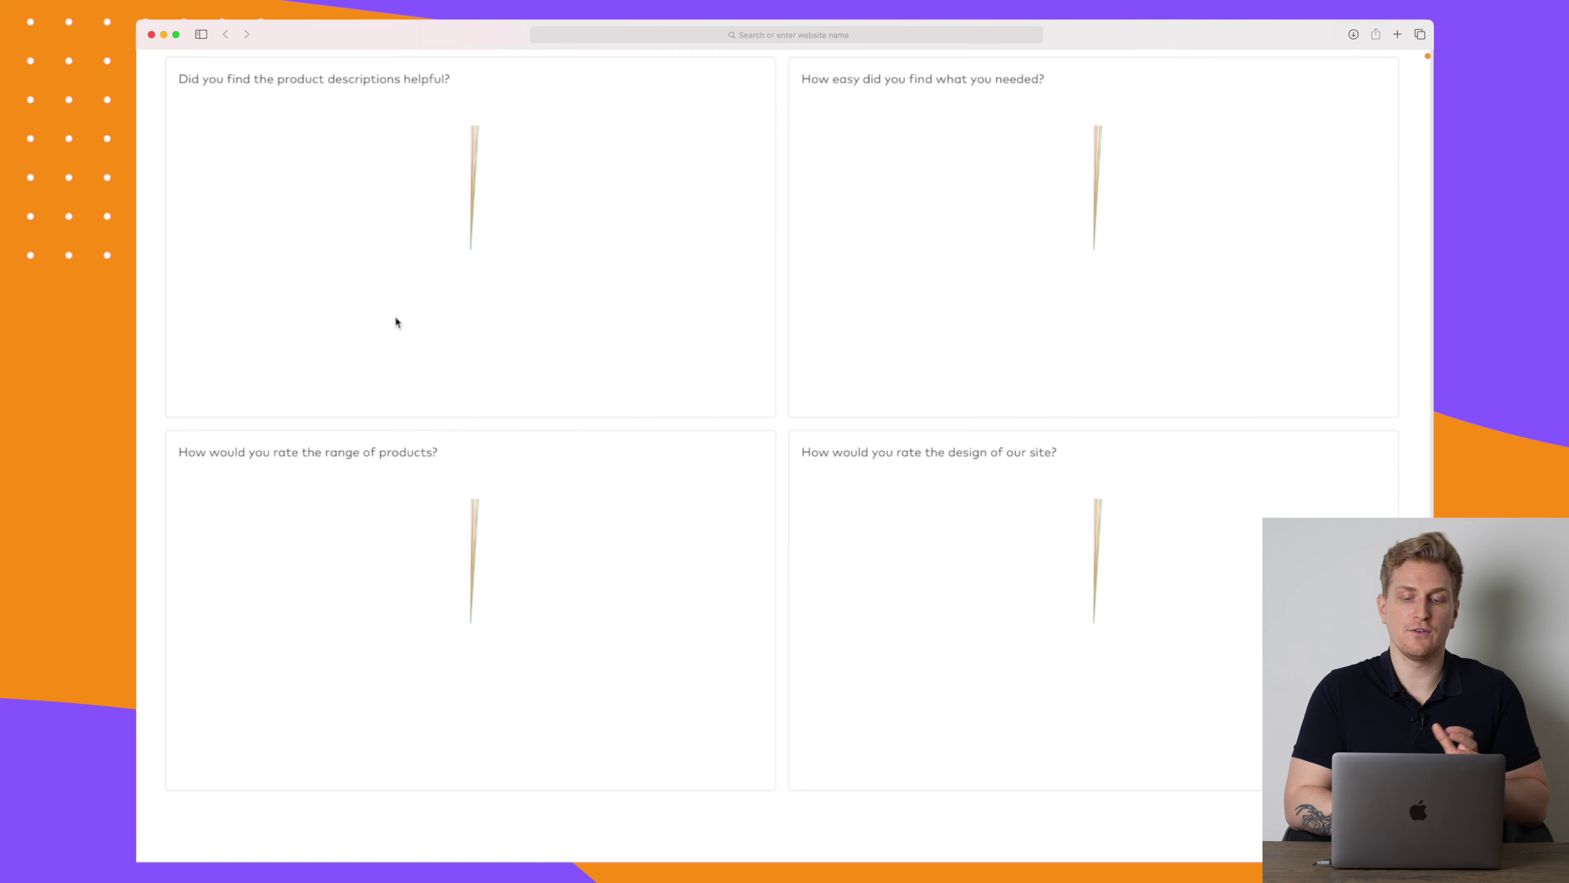
pyautogui.scroll(20, 396, 322)
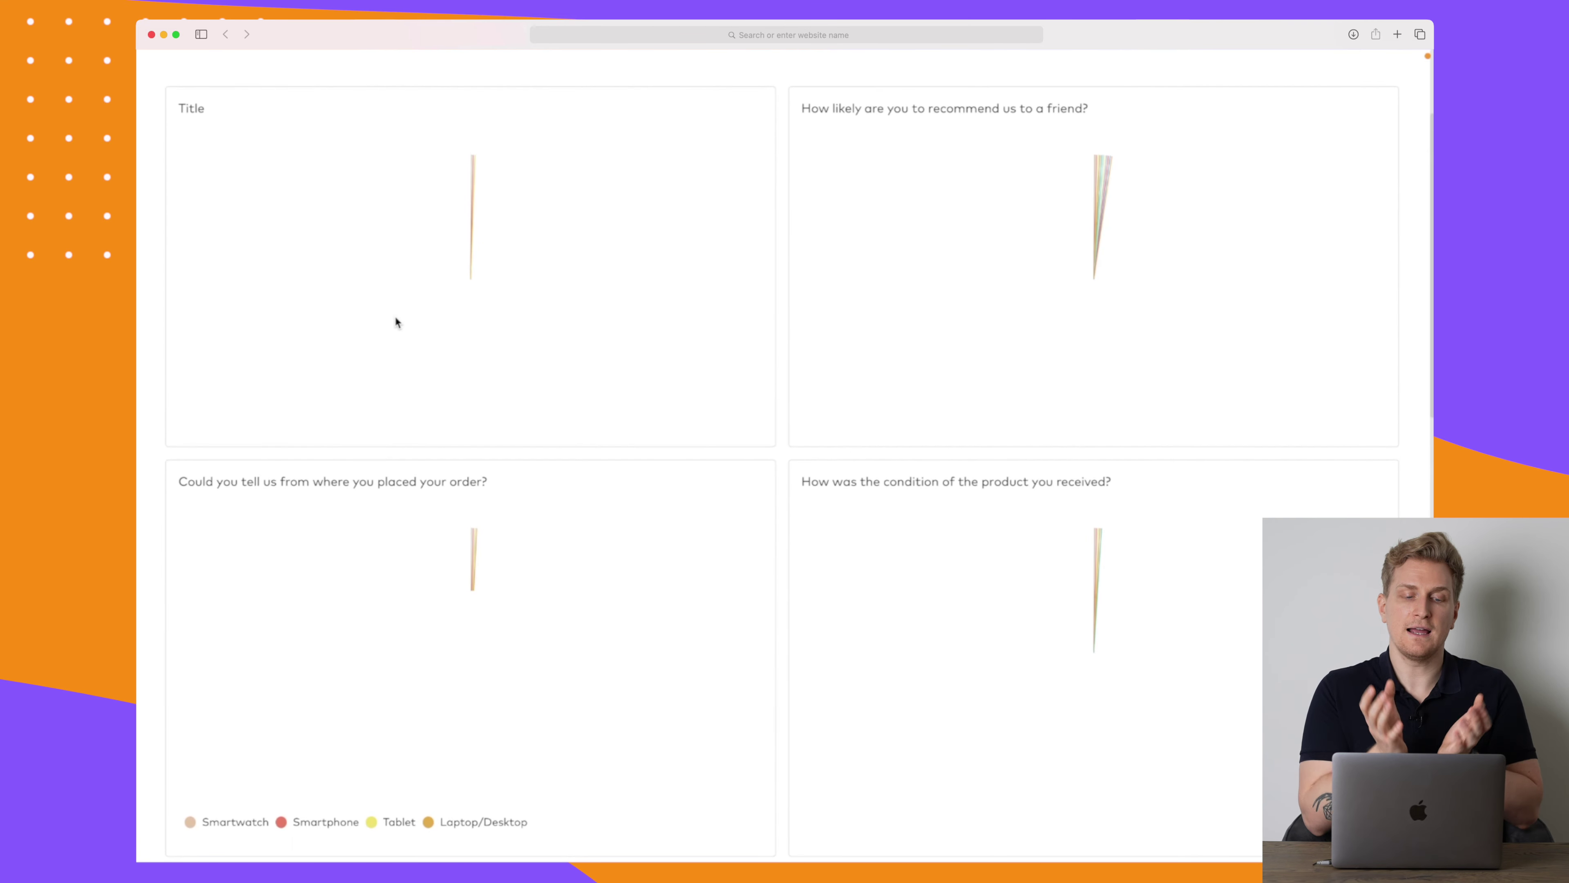
pyautogui.scroll(5, 396, 322)
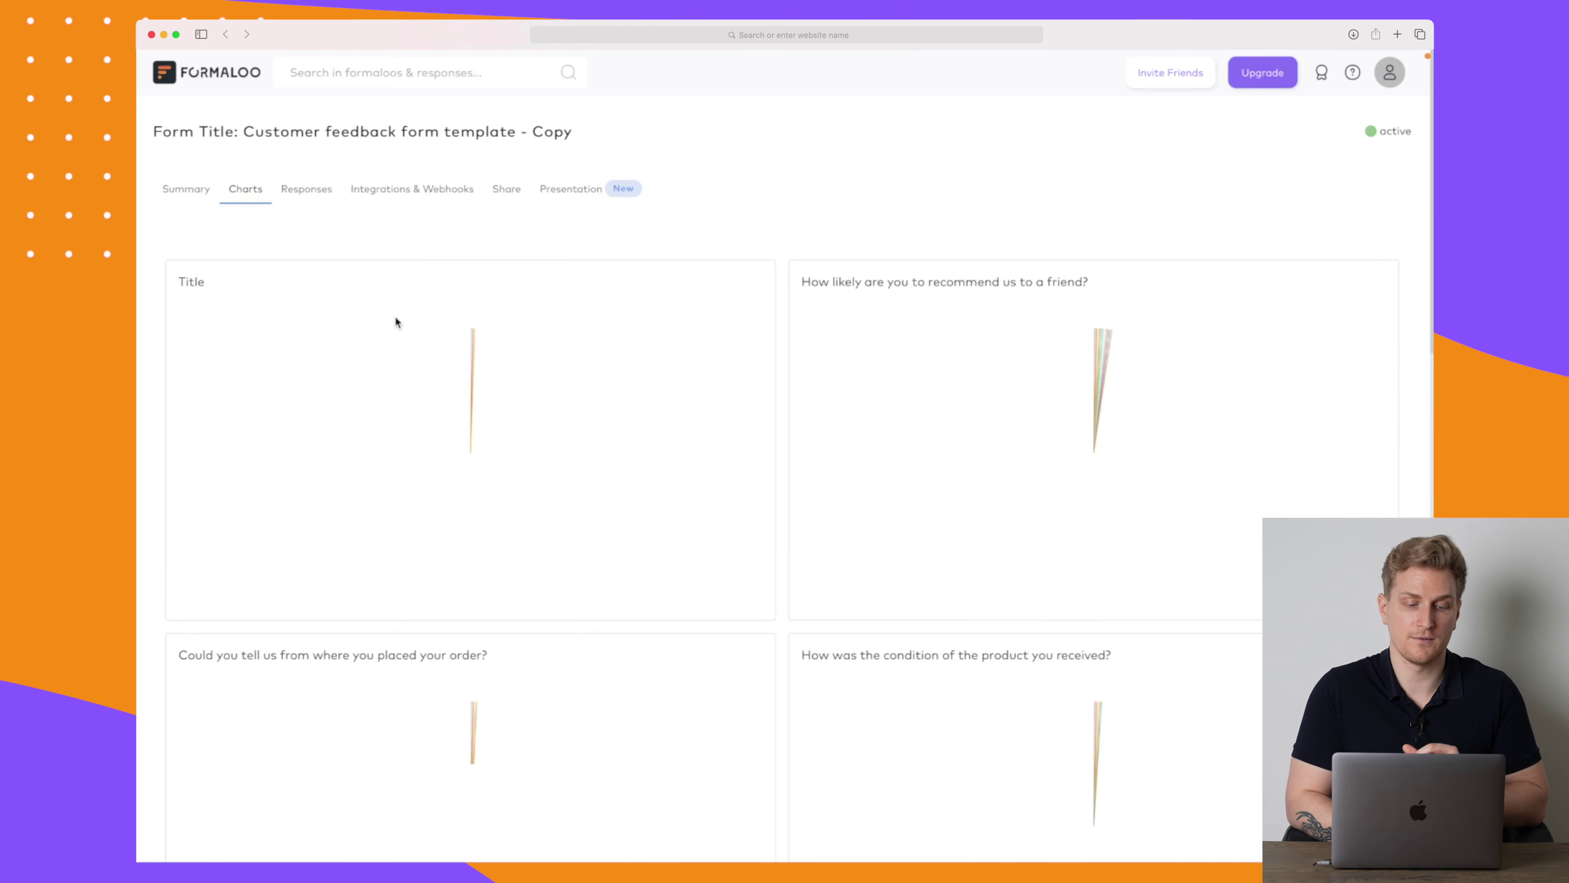
pyautogui.click(319, 197)
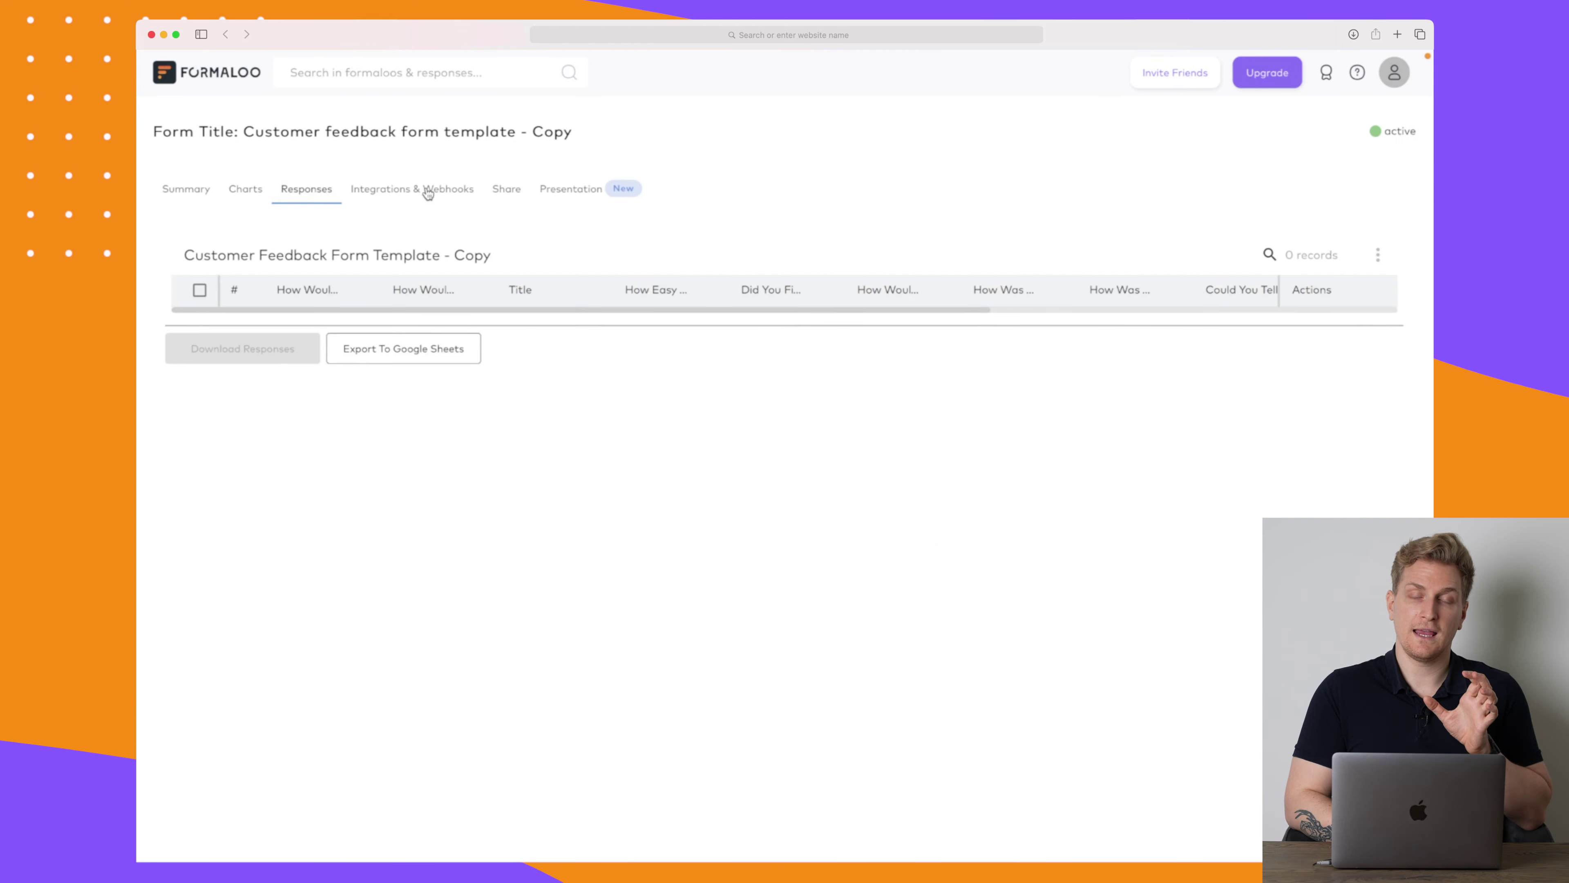
# Browse the form's Zapier integrations (Google Sheets, Slack, Gmail), then view its Share options
pyautogui.click(427, 194)
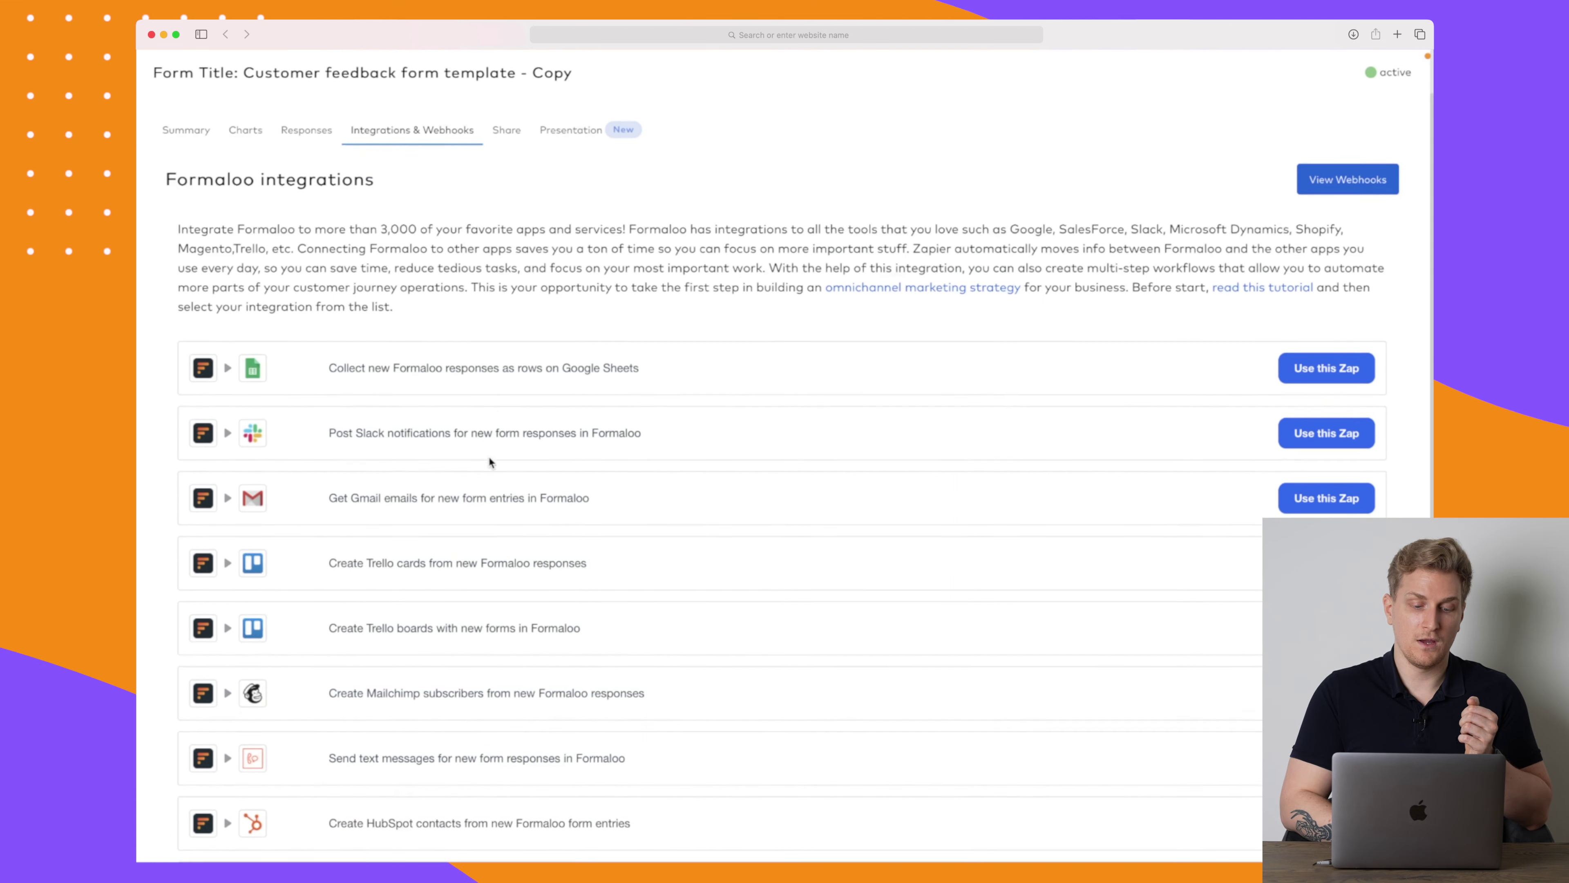
pyautogui.scroll(-3, 488, 455)
pyautogui.scroll(-2, 488, 455)
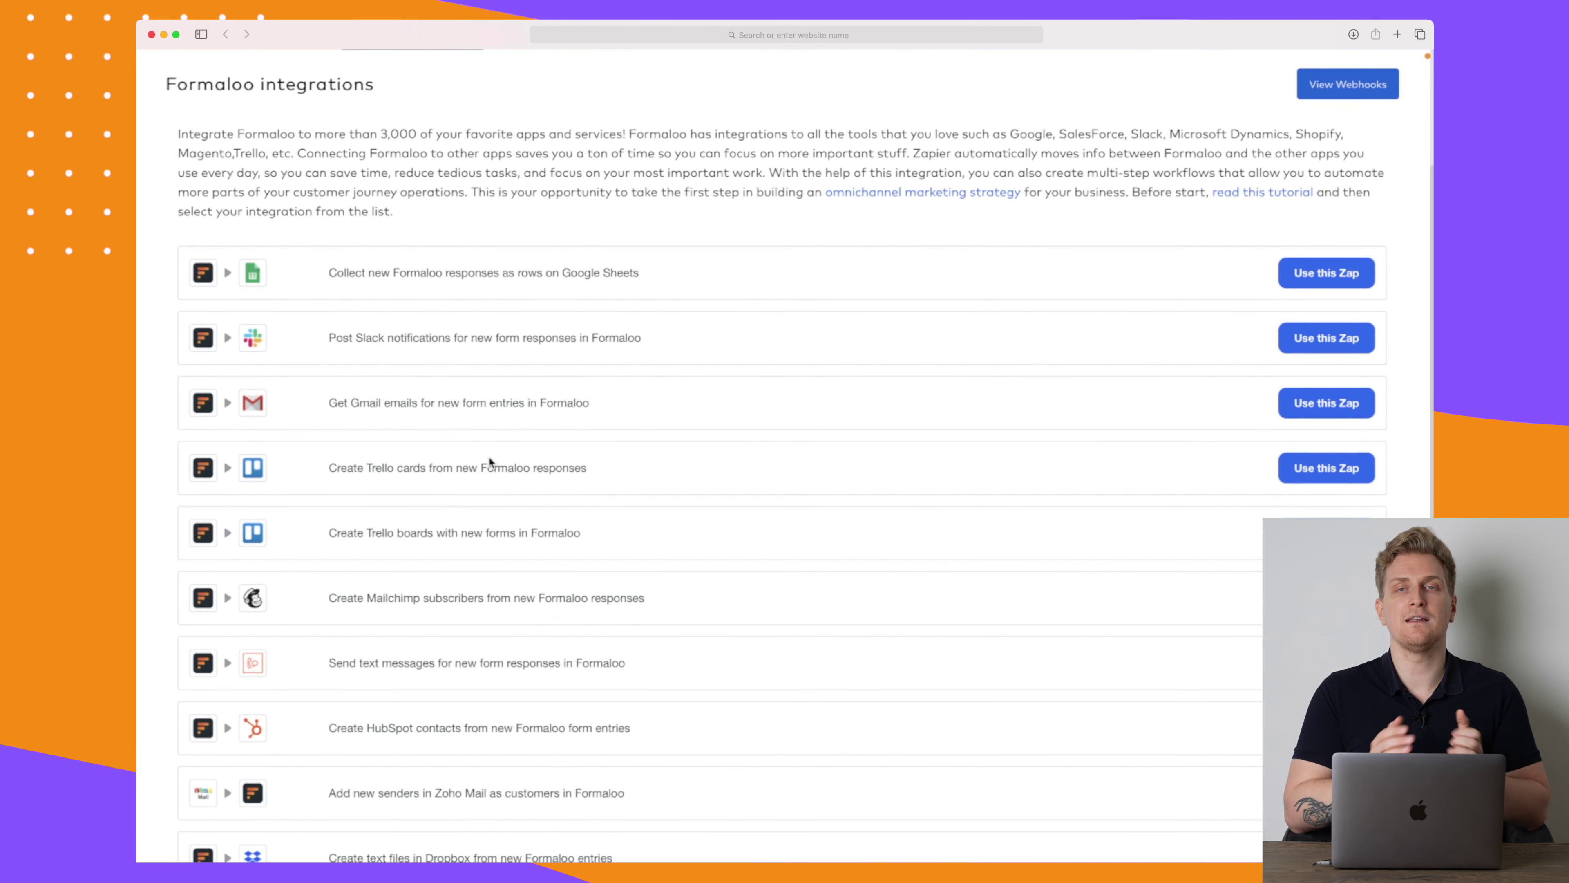
pyautogui.scroll(2, 490, 461)
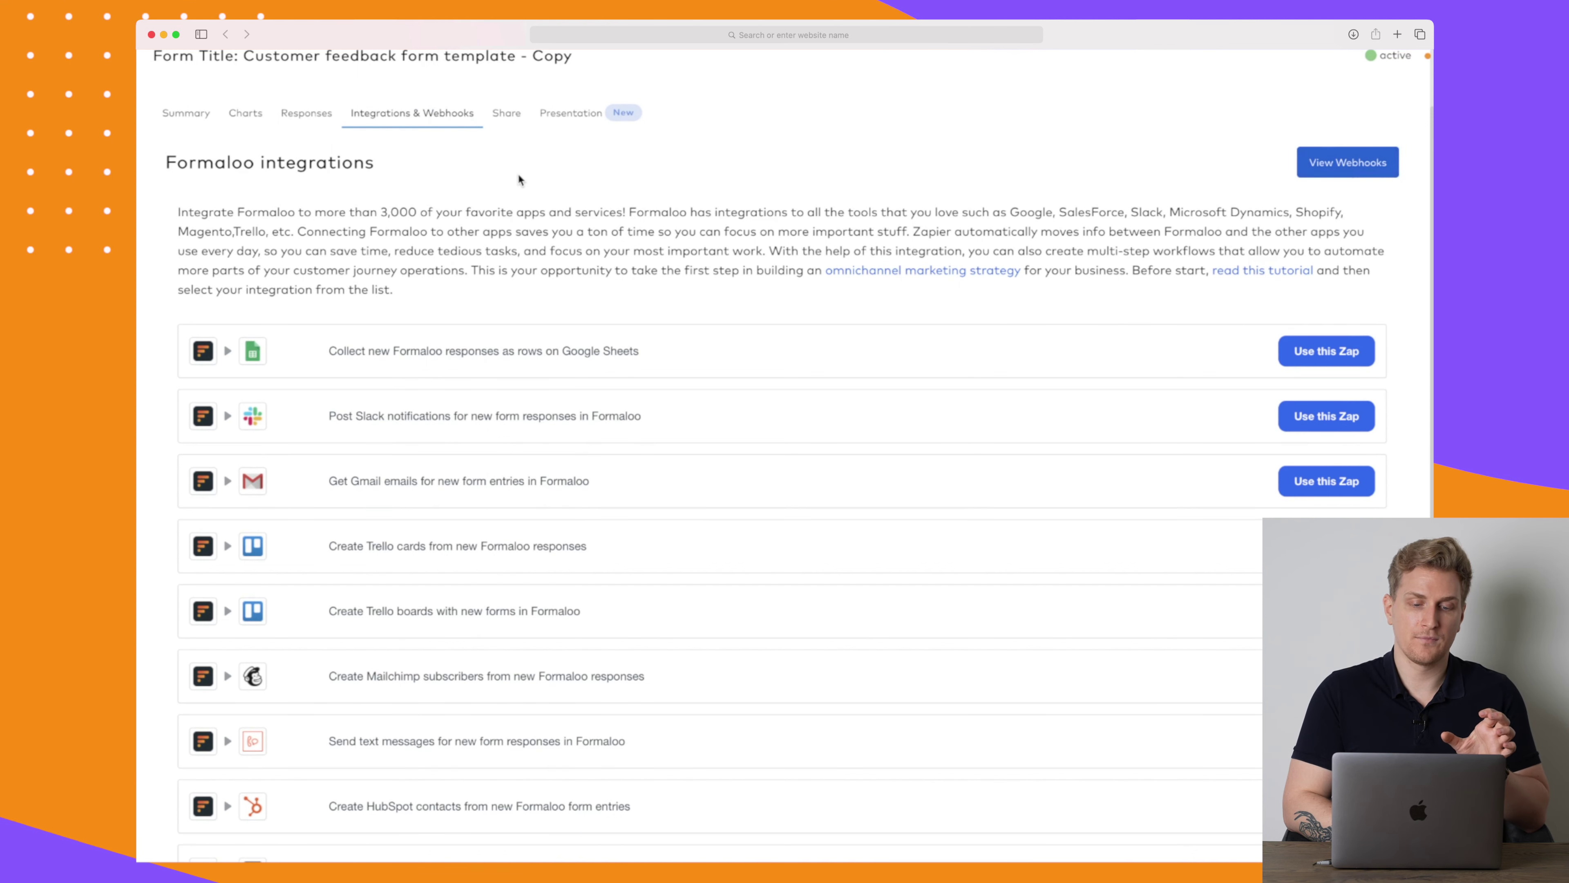
pyautogui.click(508, 113)
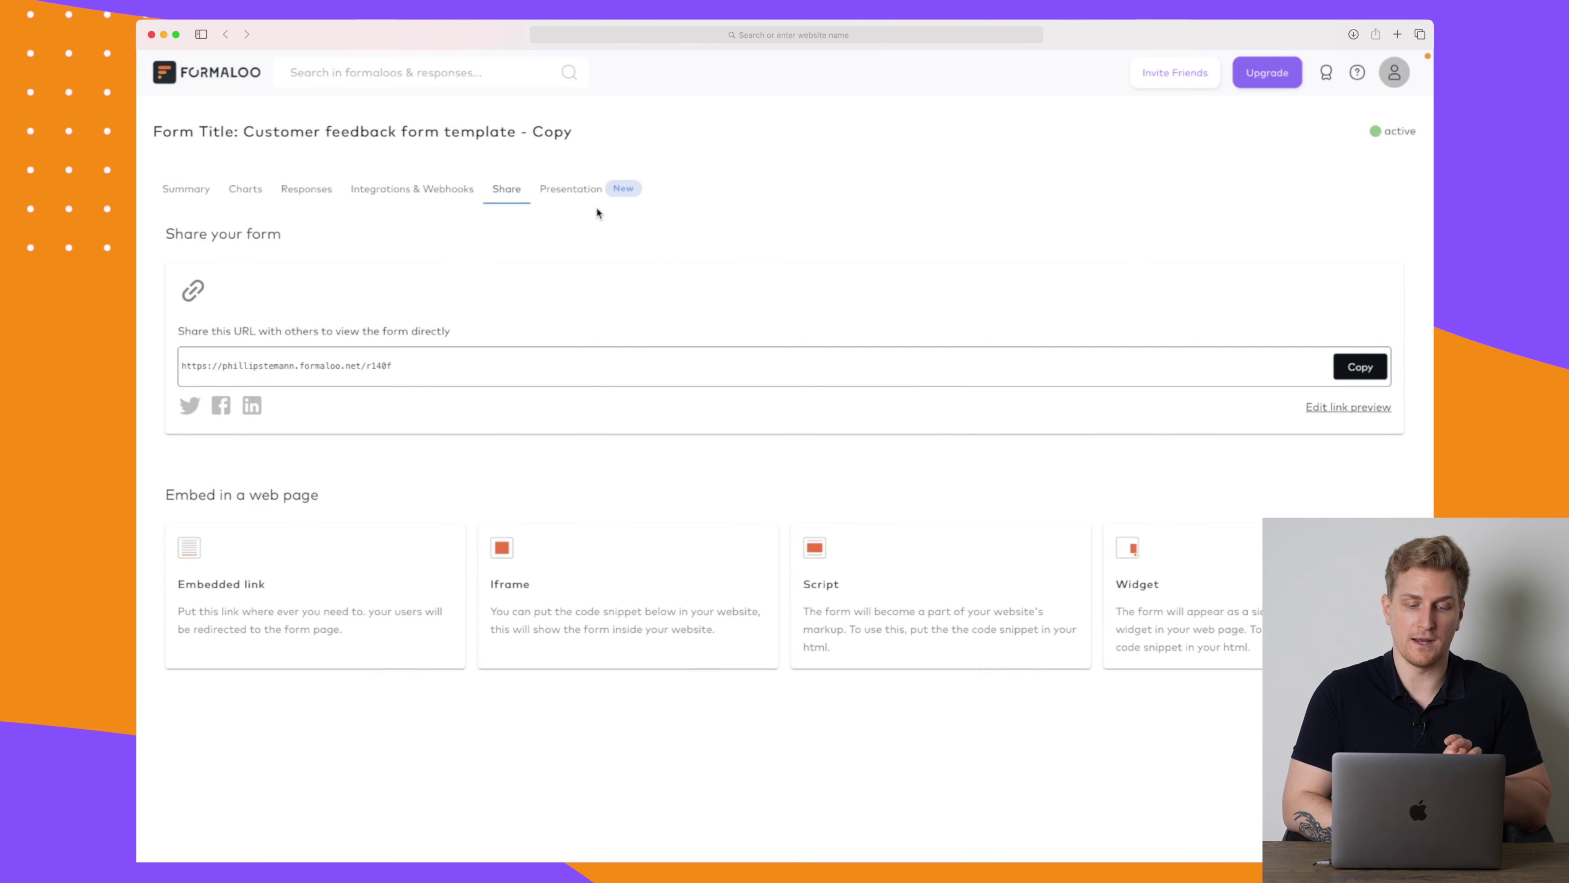
# Turn on presentation mode for the form and copy its presentation link
pyautogui.click(587, 196)
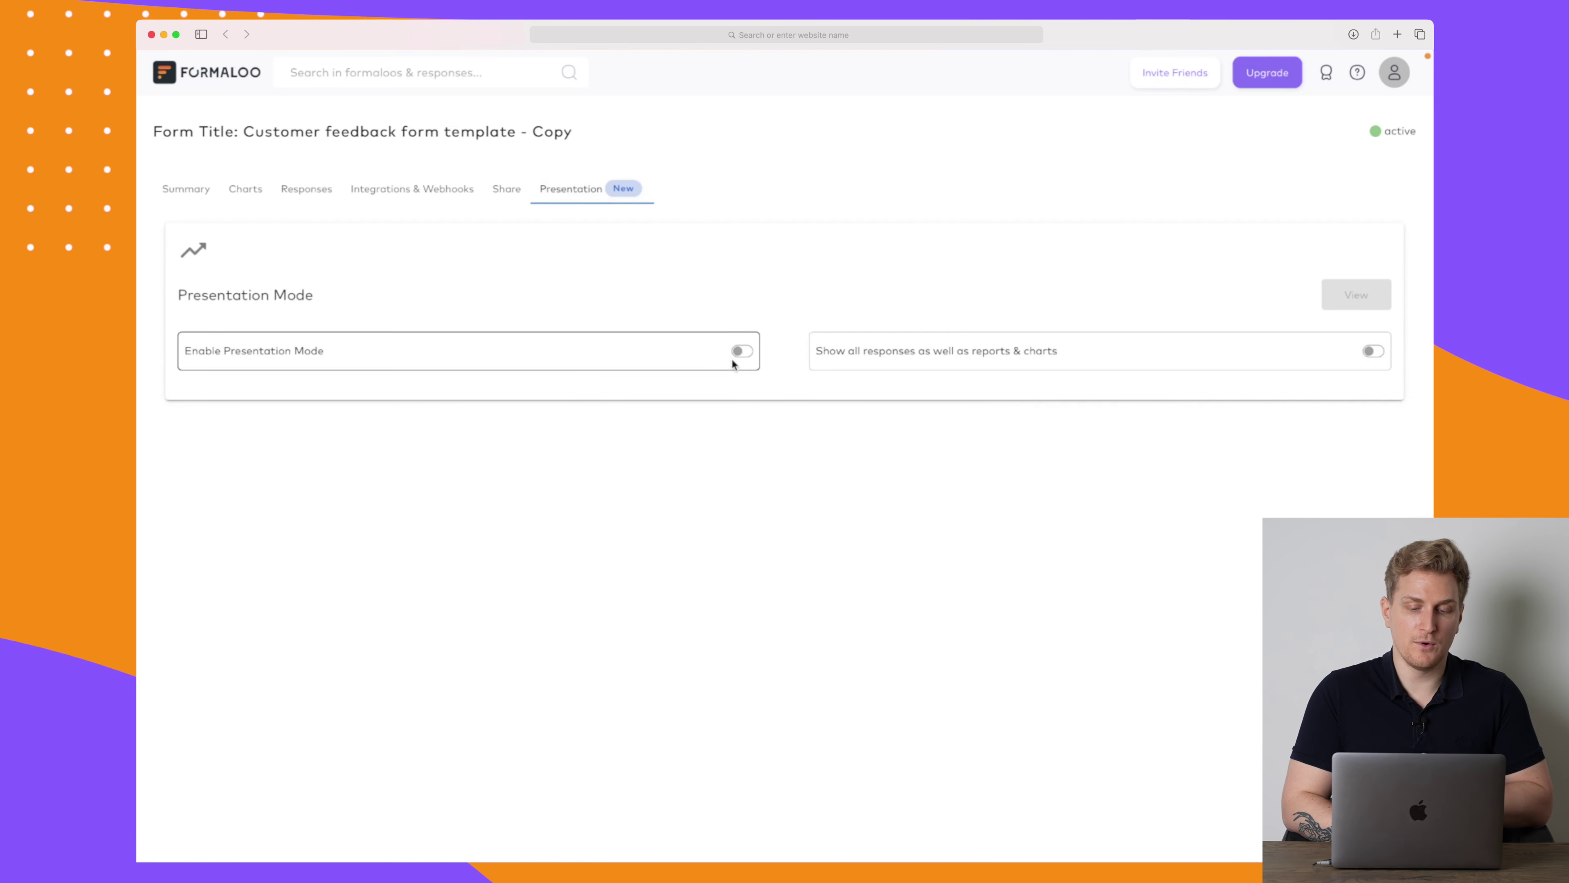
pyautogui.click(740, 352)
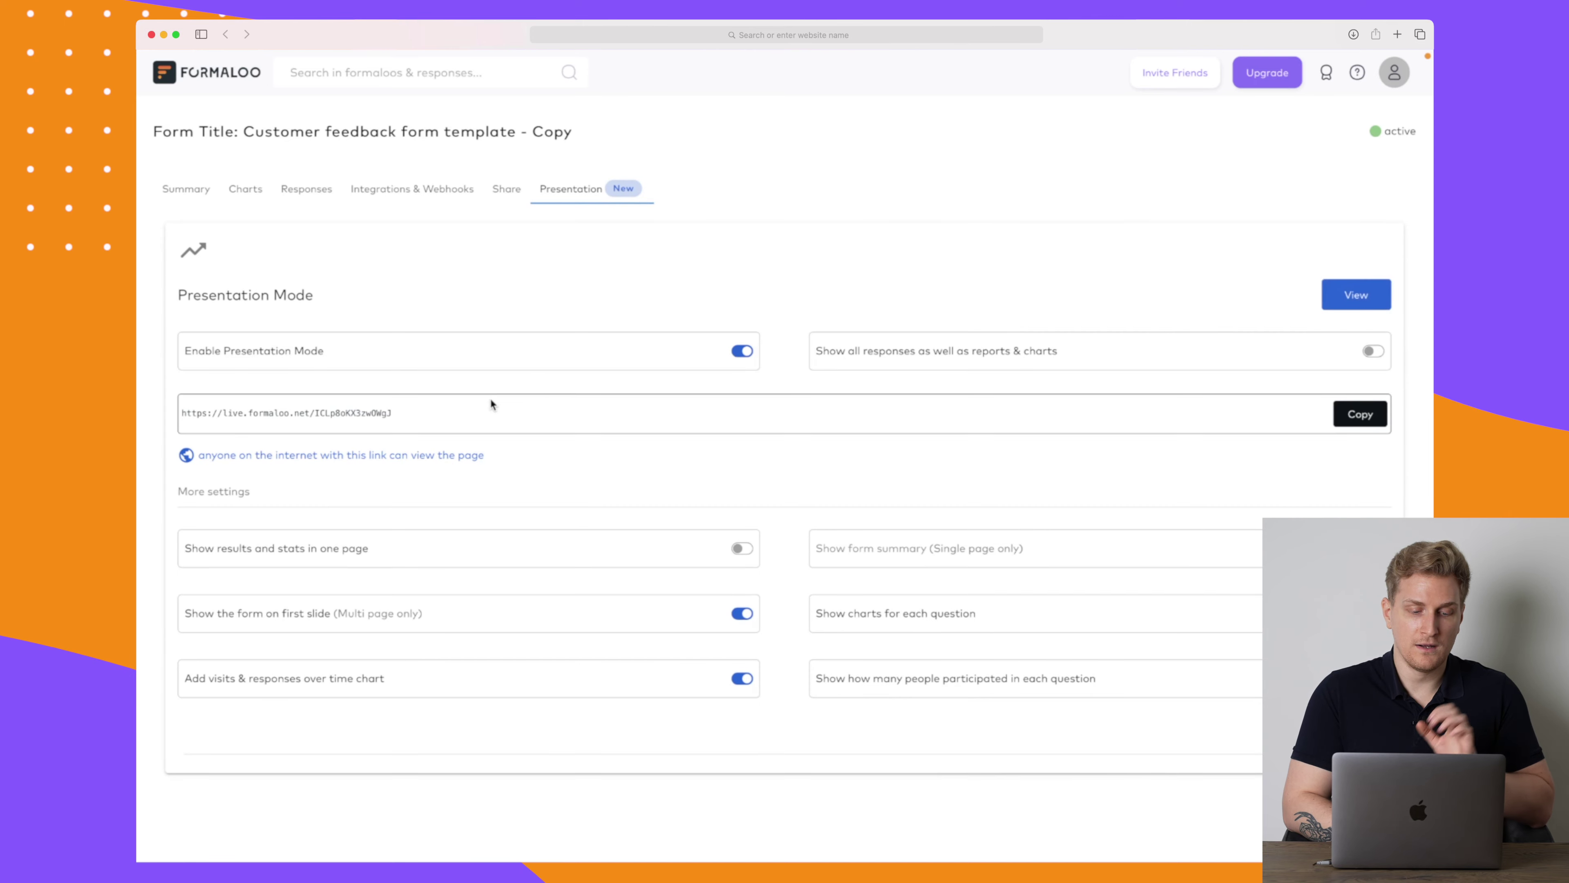
pyautogui.click(1374, 419)
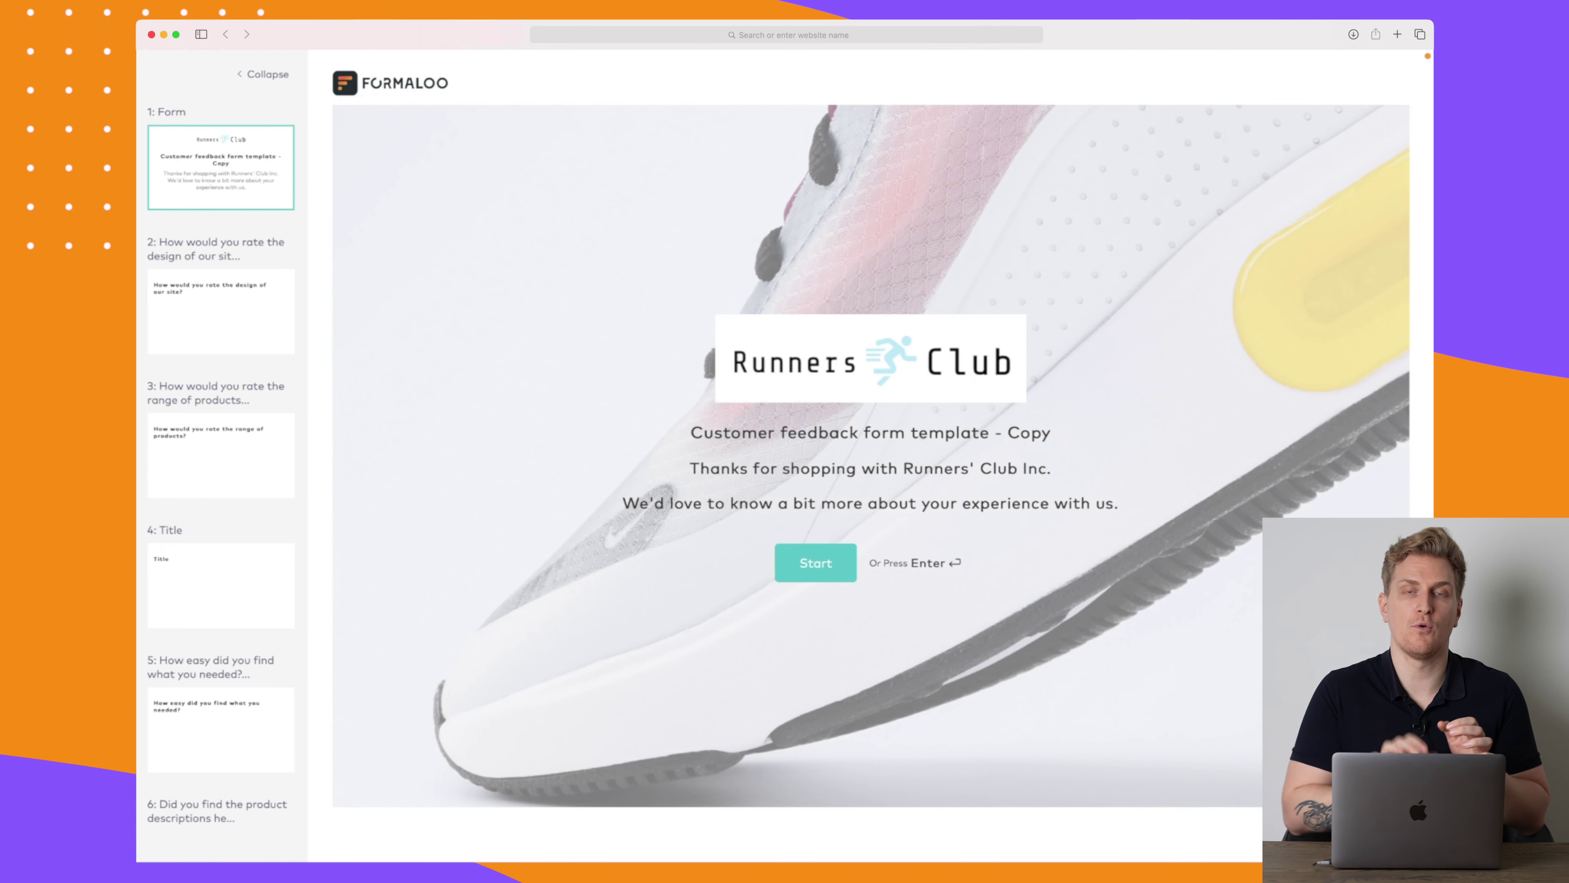
pyautogui.scroll(-6, 278, 276)
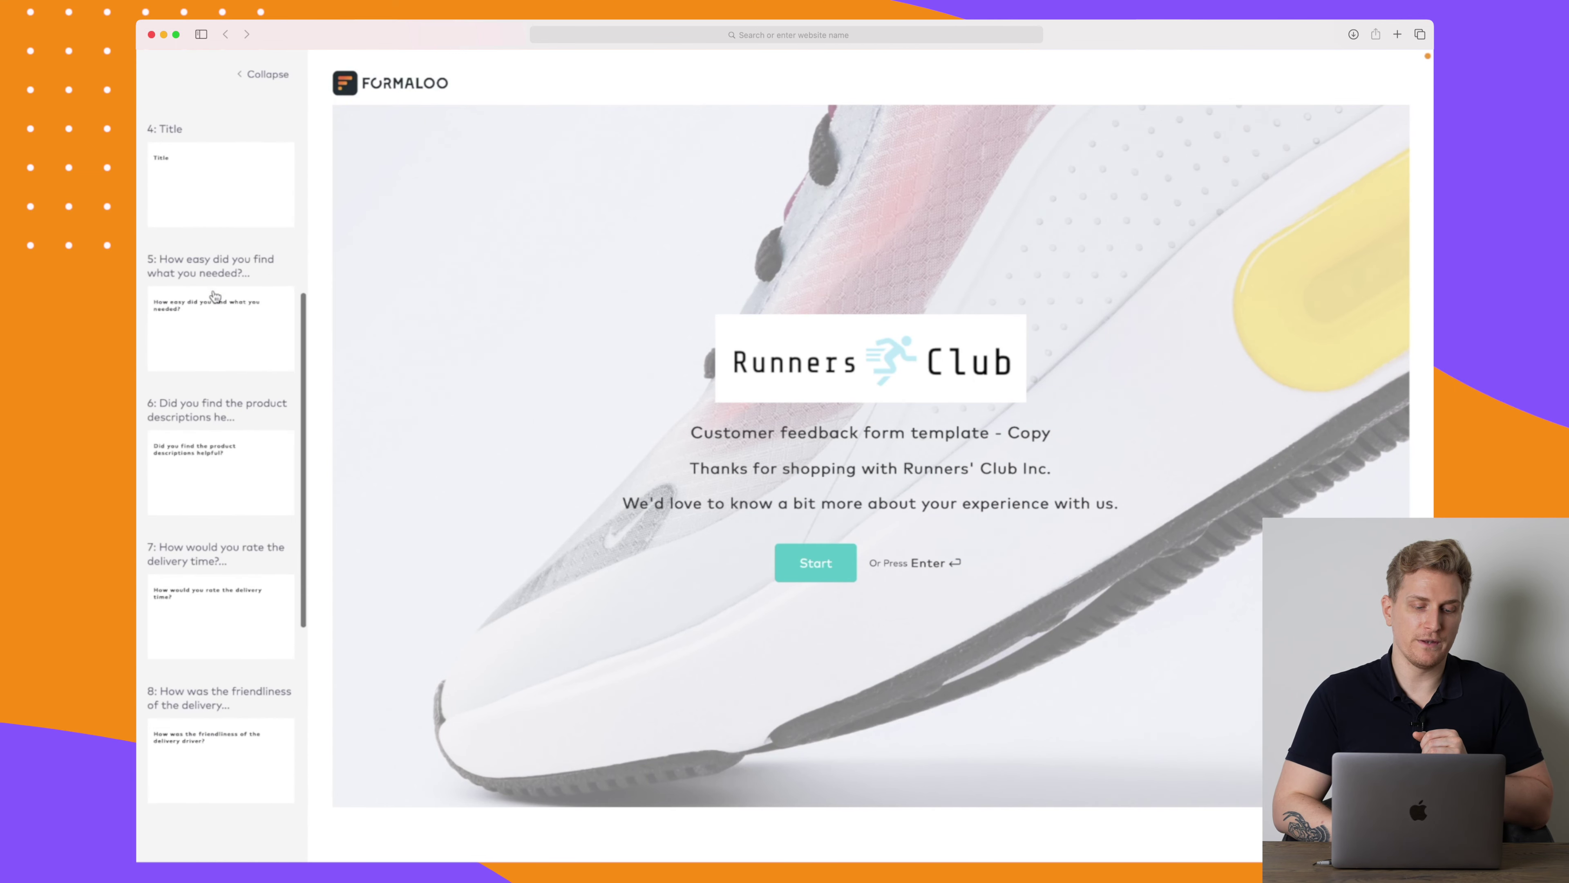
# Start the preview, rate site design five stars and choose Option 2 for Title
pyautogui.click(816, 563)
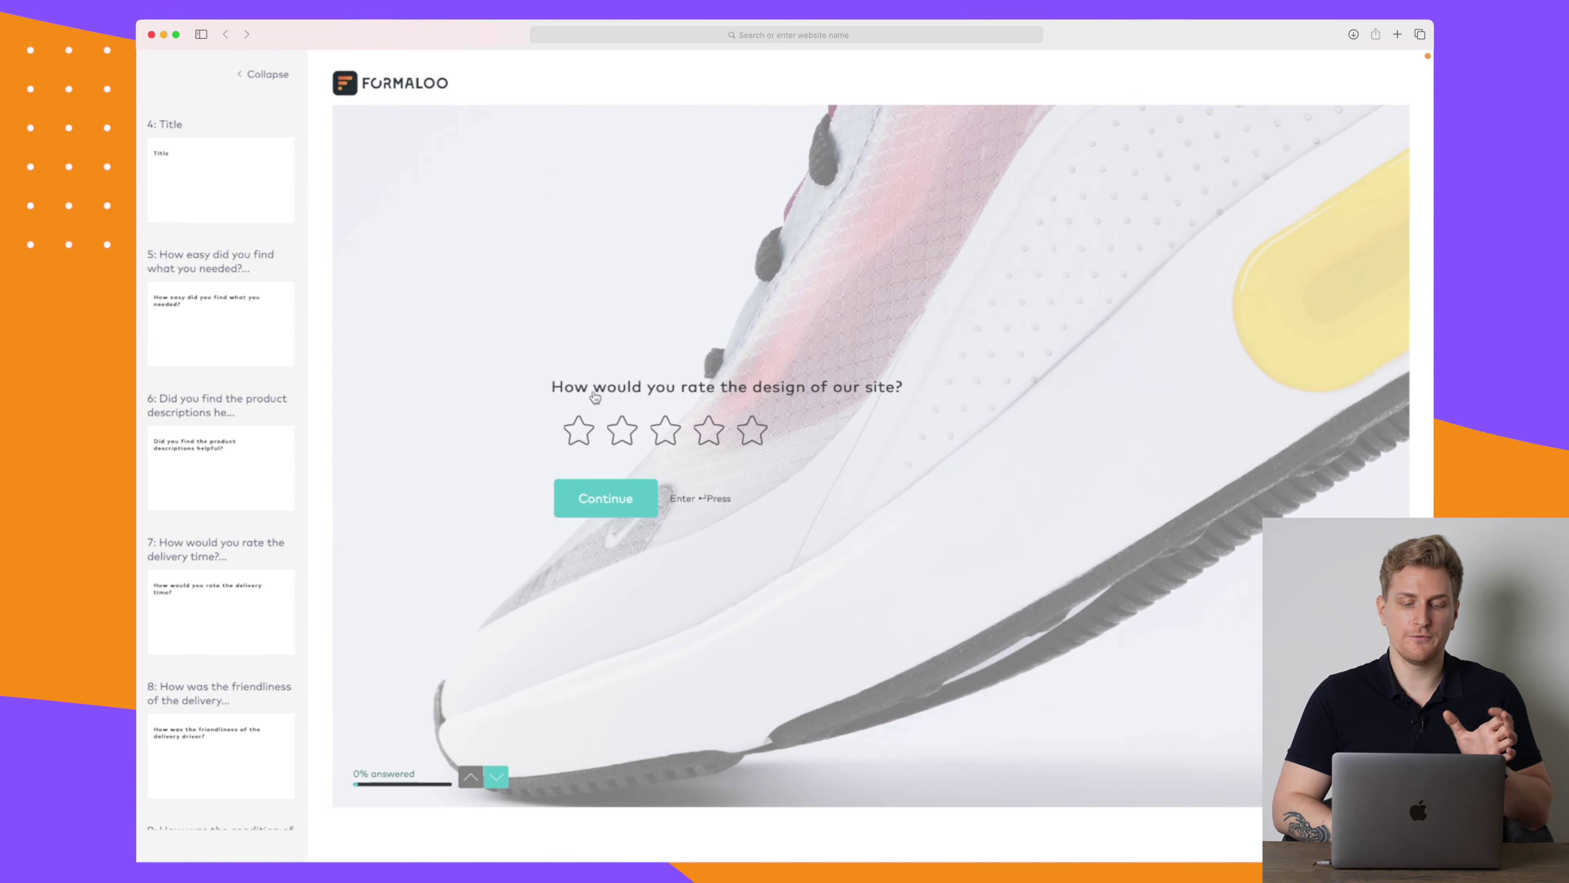
pyautogui.click(750, 434)
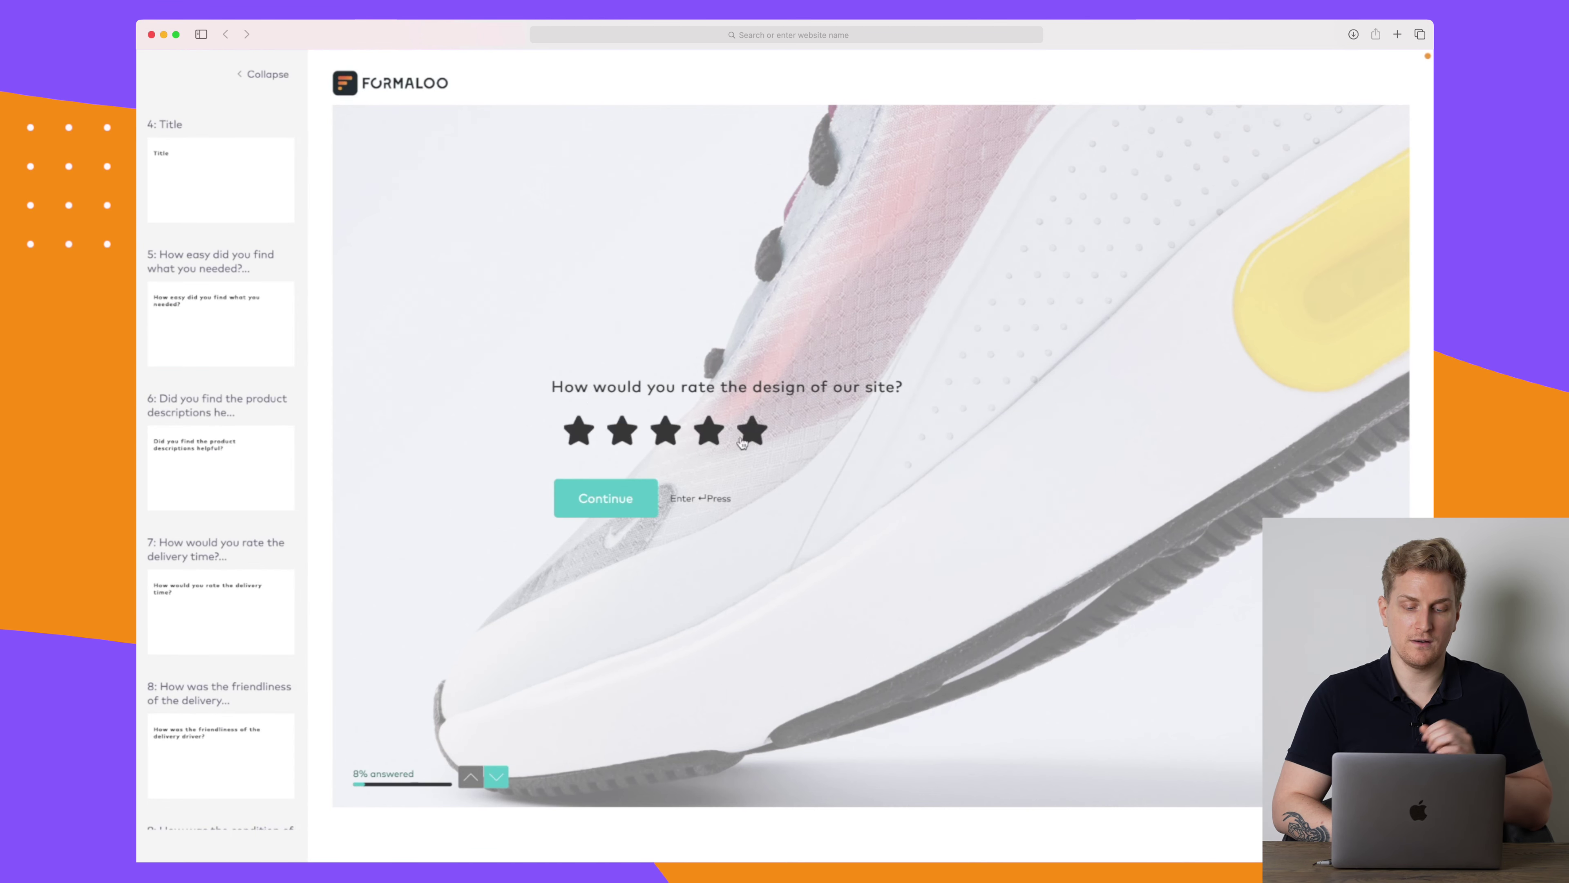
pyautogui.click(630, 499)
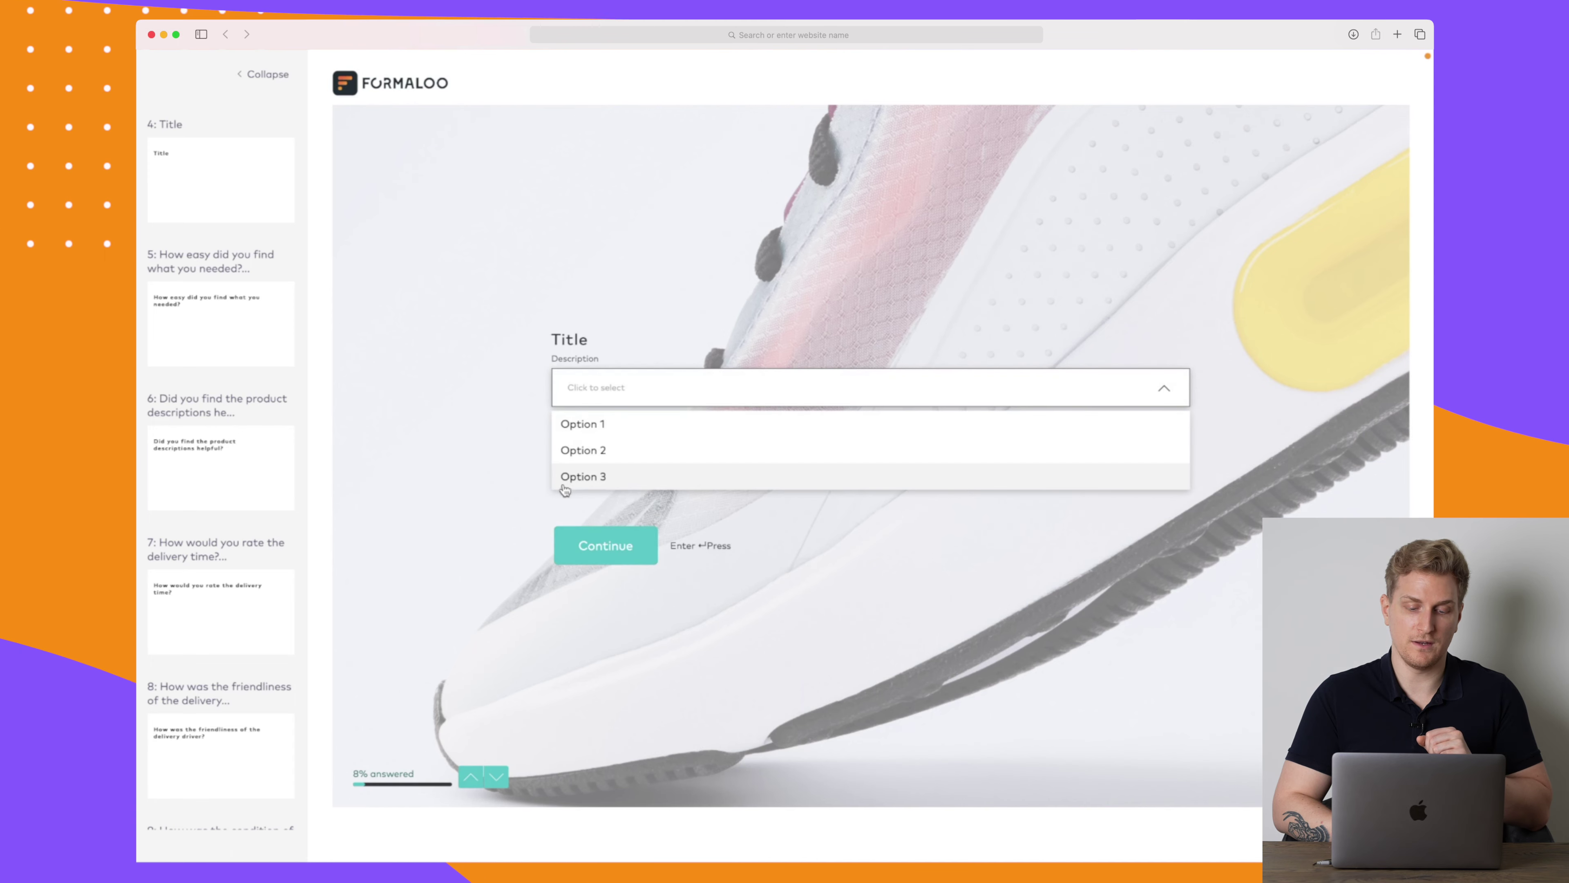
pyautogui.click(621, 451)
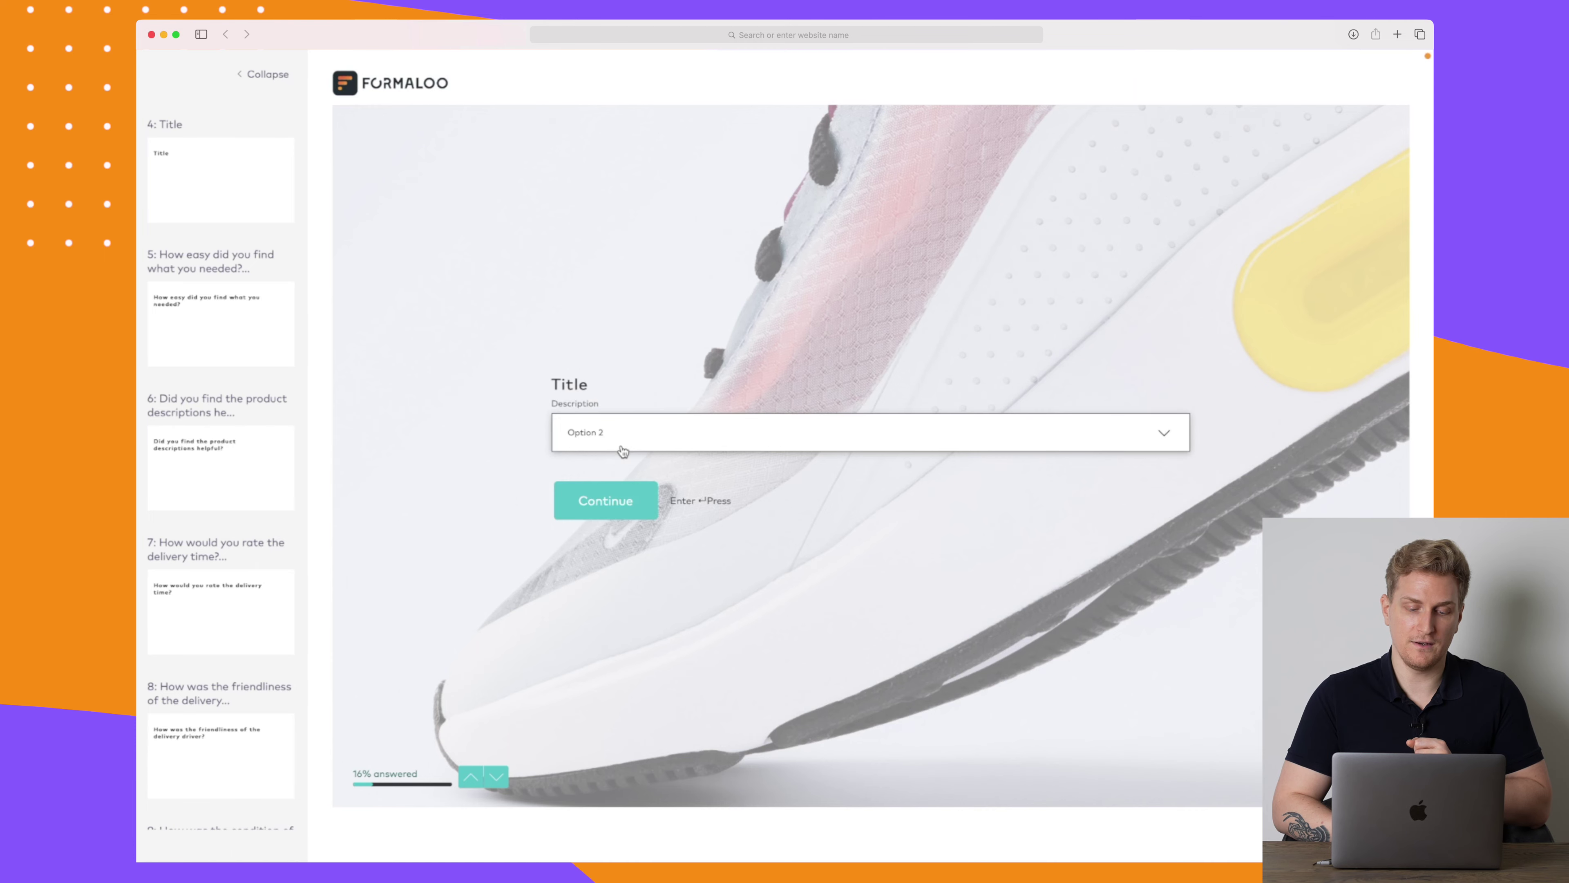
pyautogui.click(623, 507)
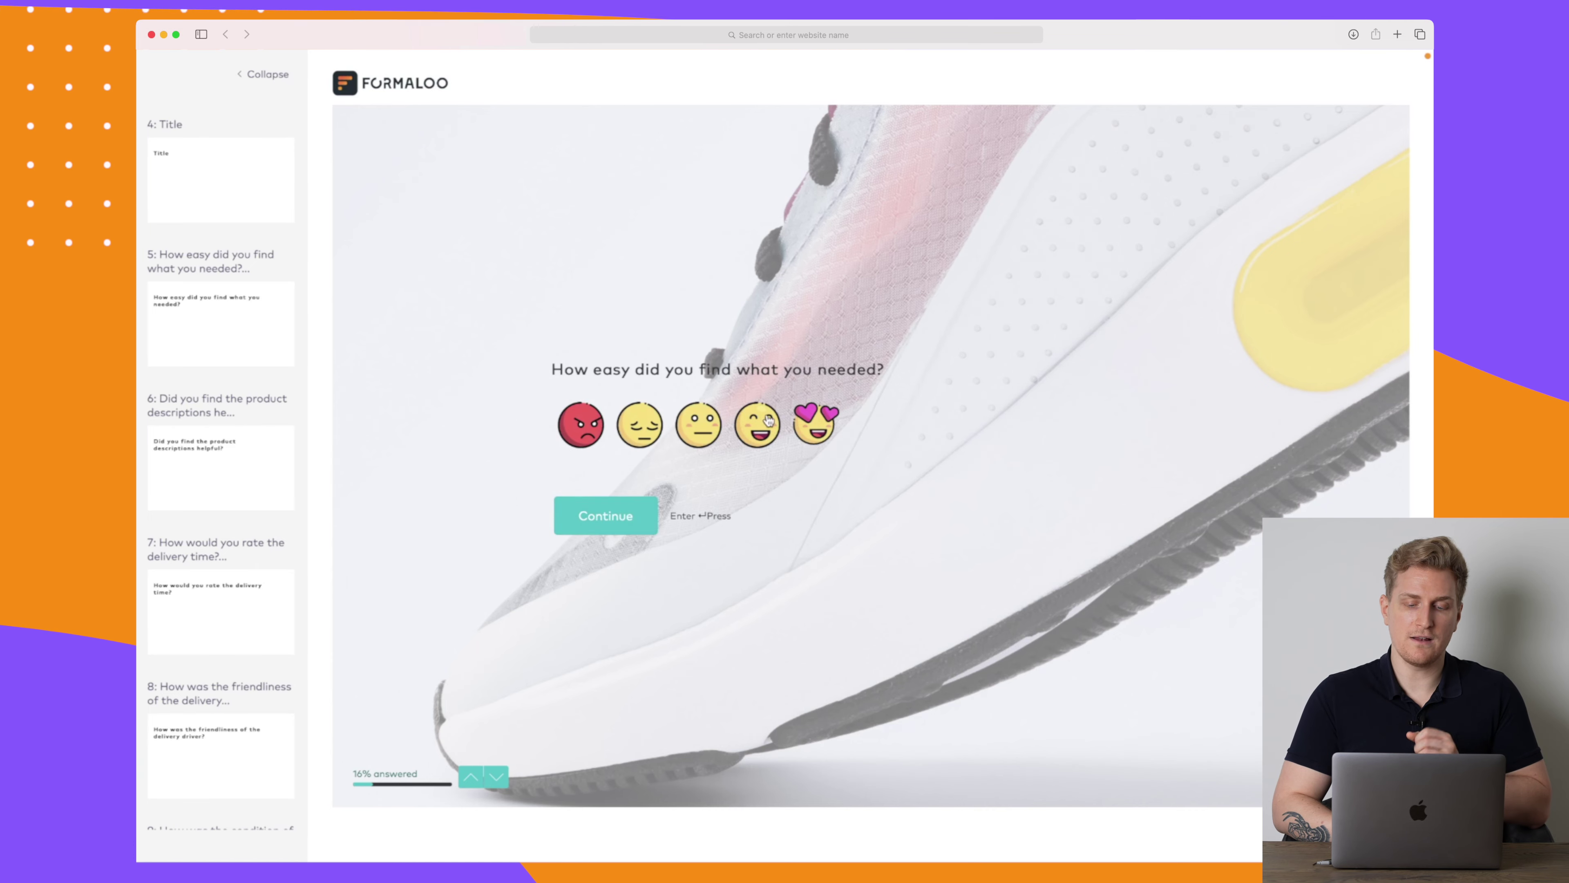
# Pick the Like emoji for ease of finding, go to delivery time, then back to product descriptions
pyautogui.click(753, 427)
pyautogui.click(609, 518)
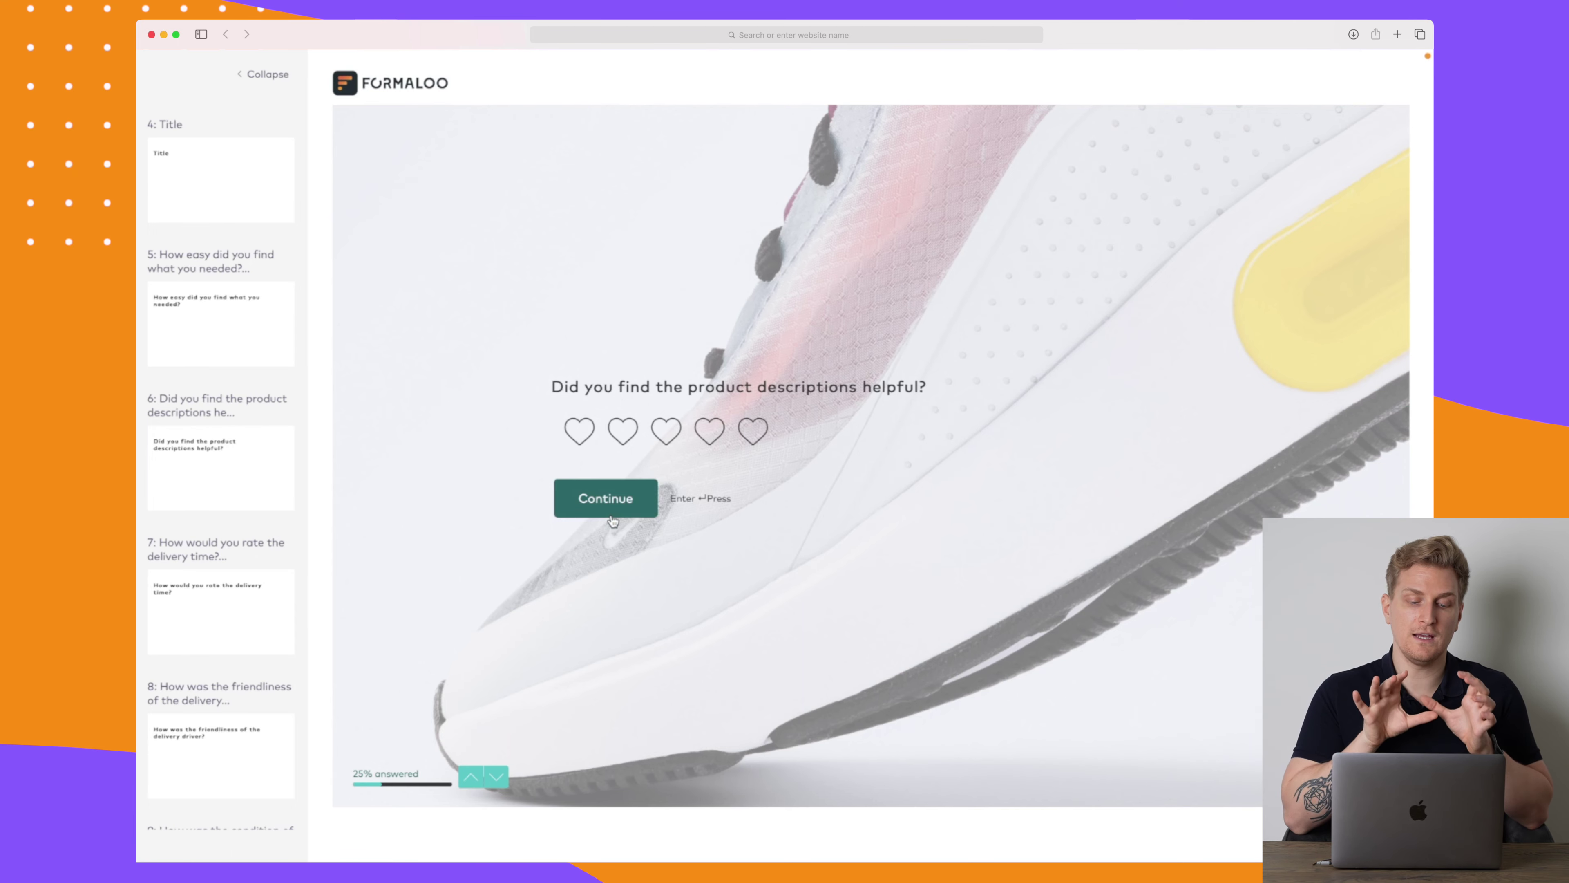
pyautogui.click(498, 778)
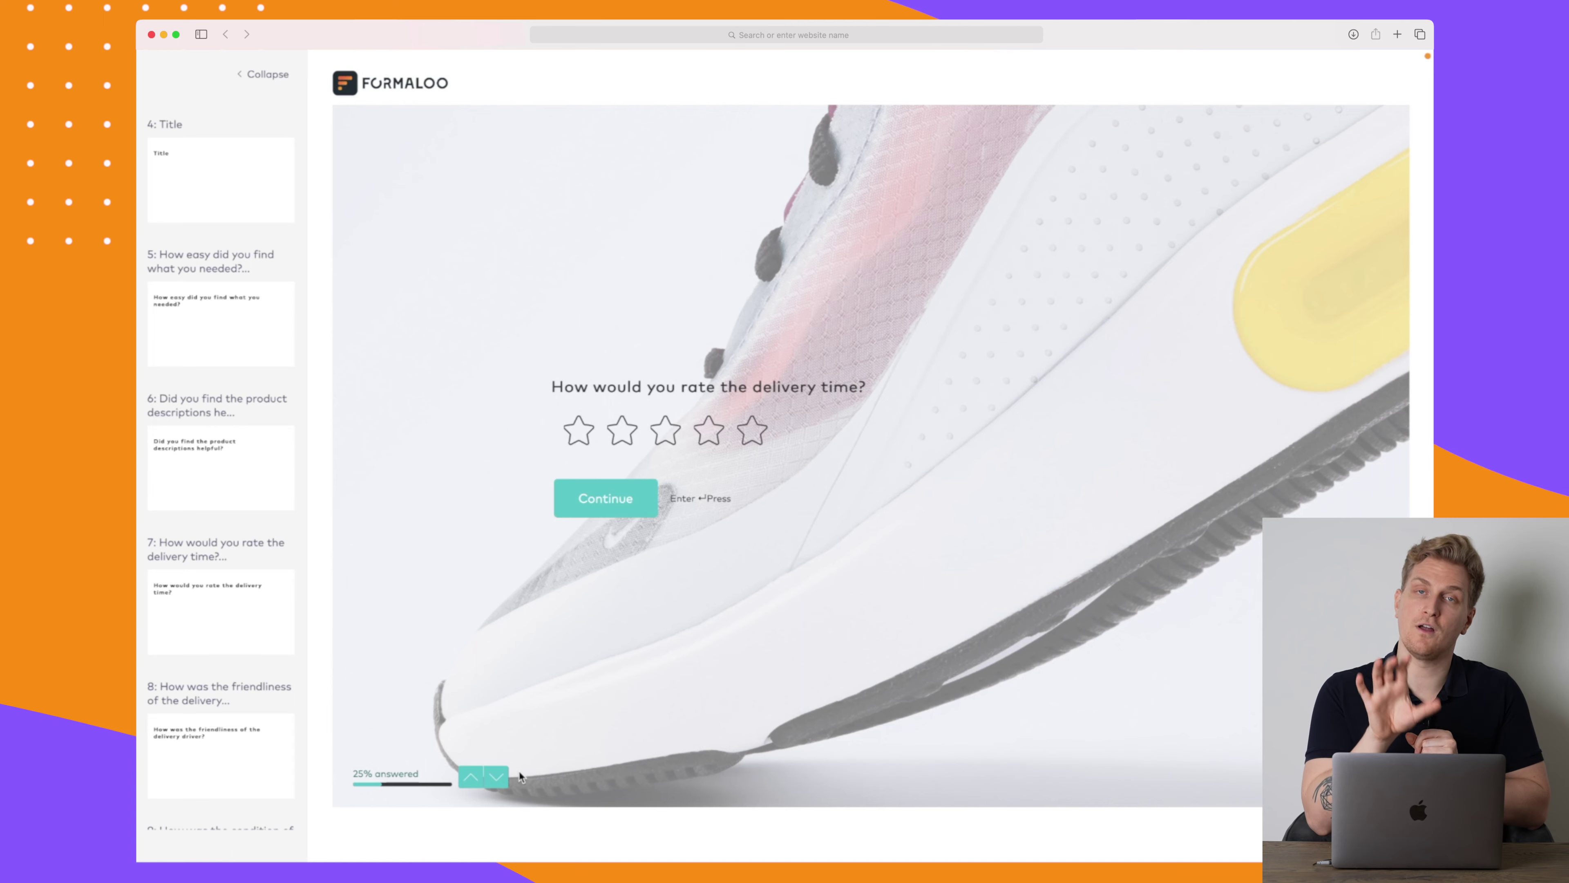
pyautogui.click(471, 776)
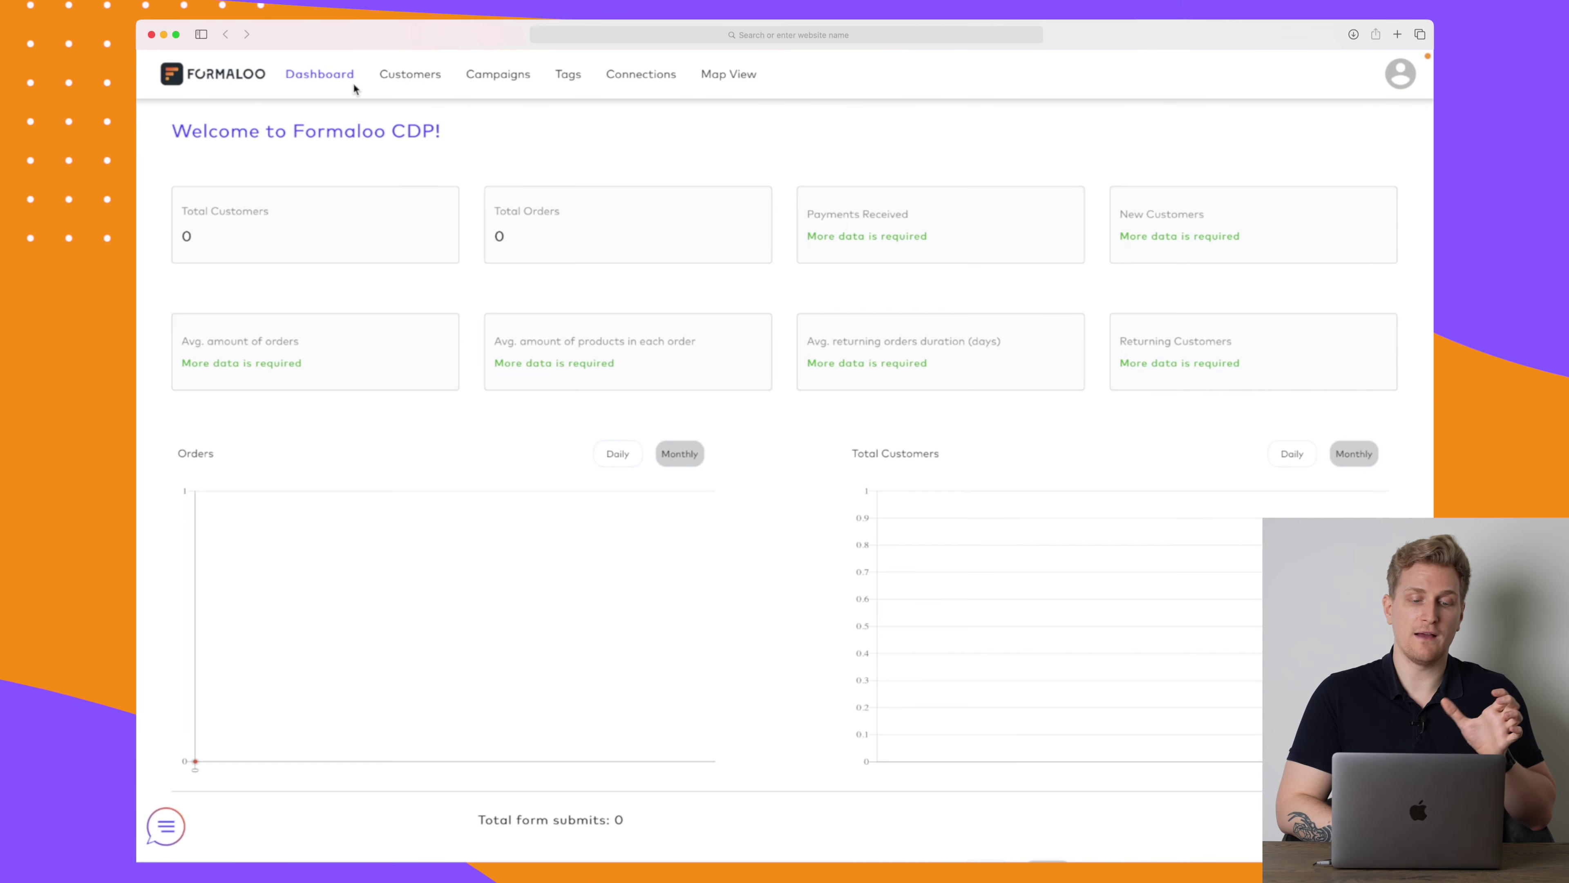
# Start a new campaign from CDP Campaigns, choosing to contact customers via email
pyautogui.click(422, 83)
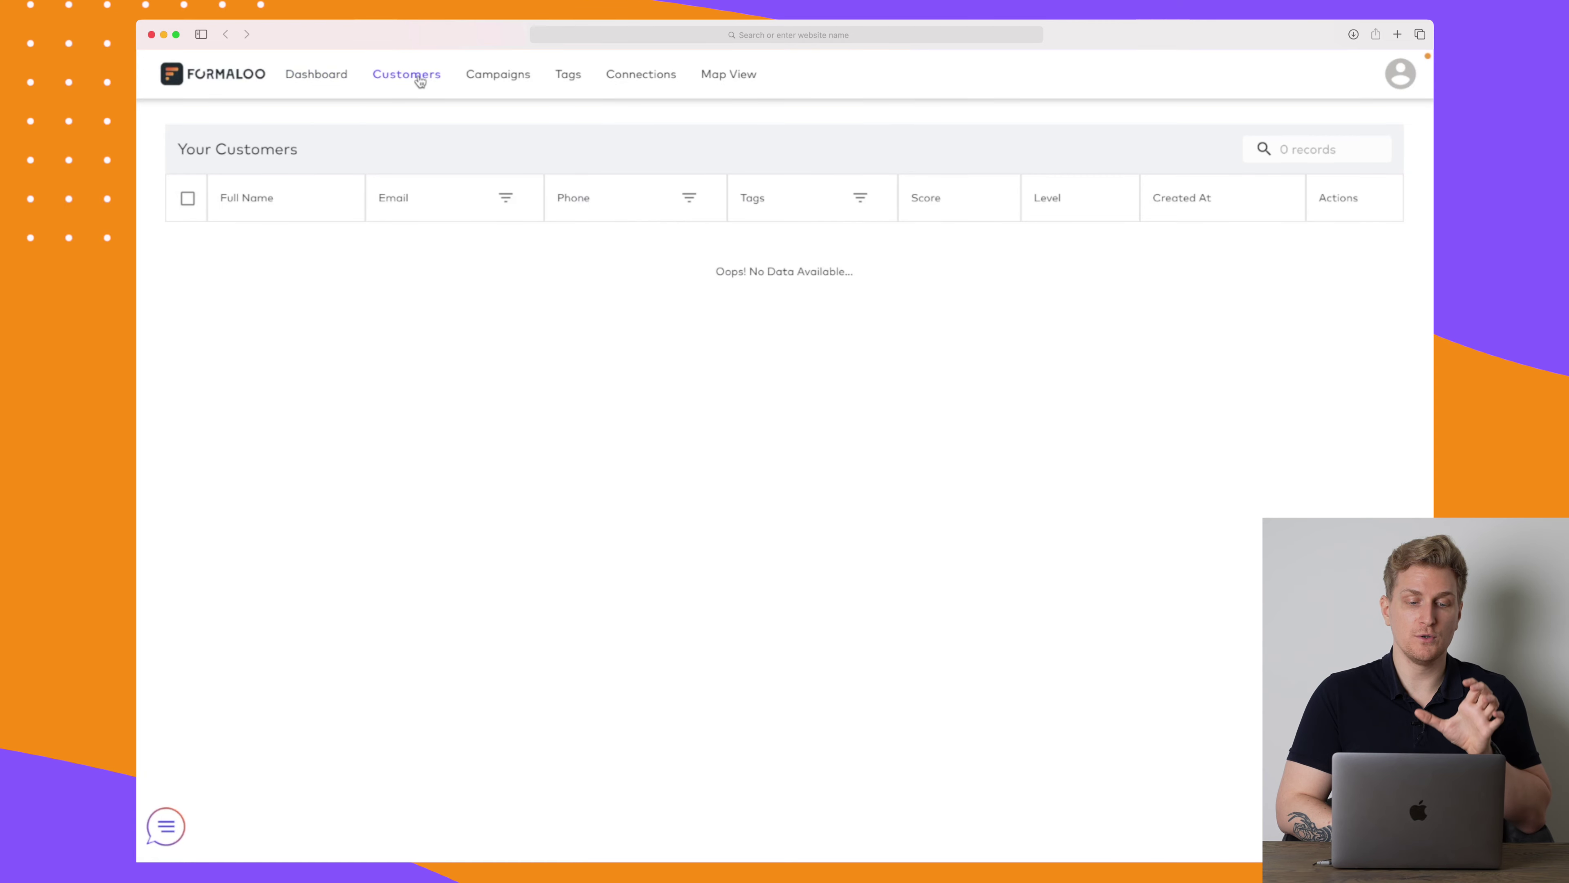
pyautogui.click(511, 83)
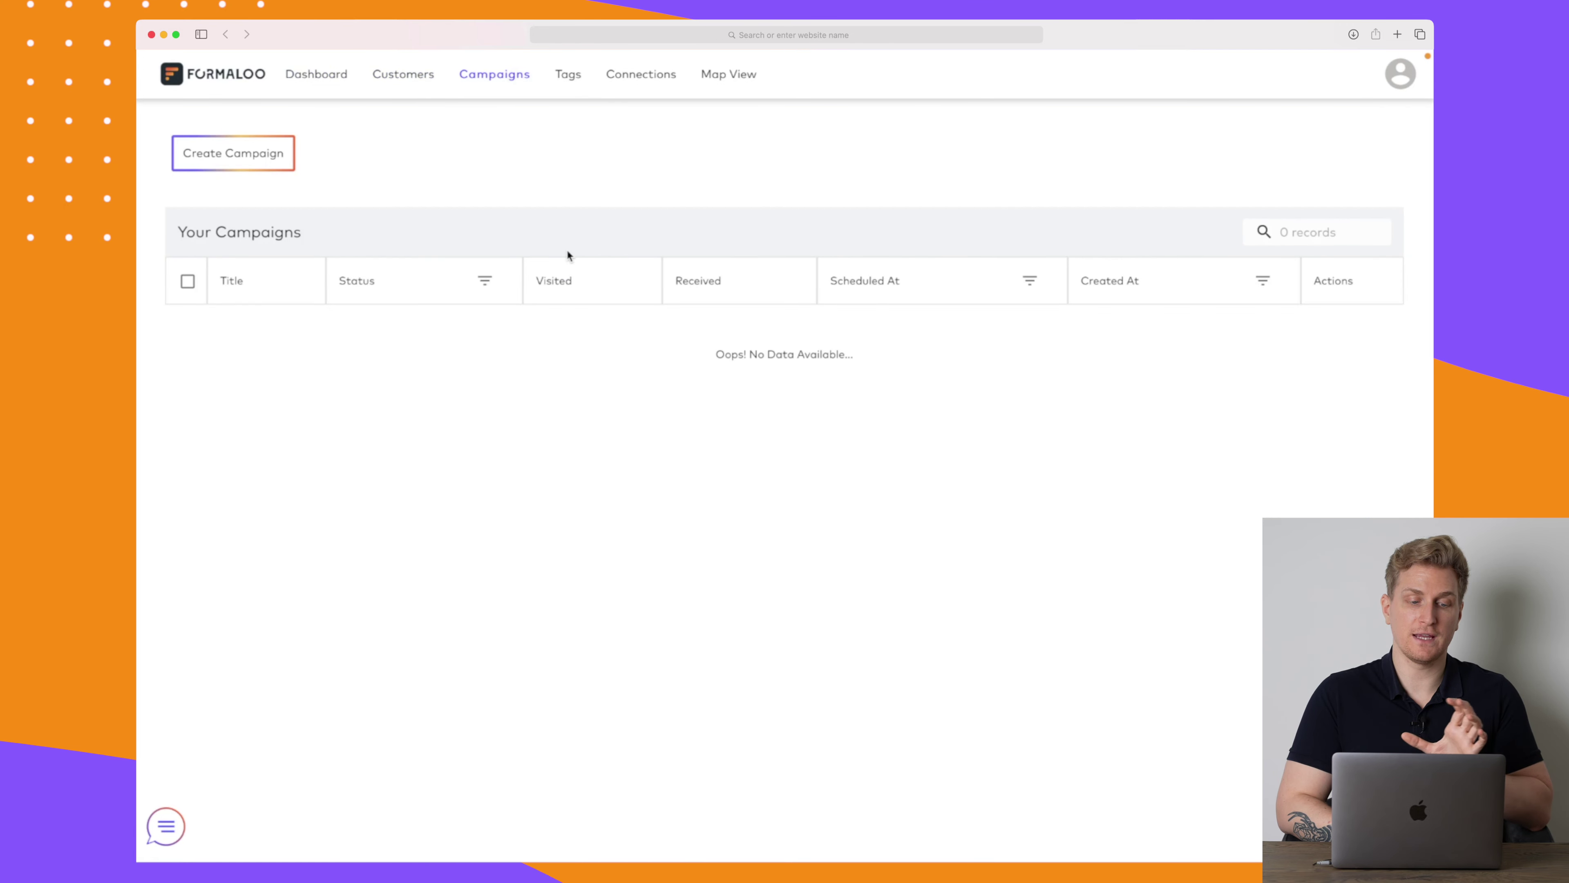
pyautogui.click(216, 165)
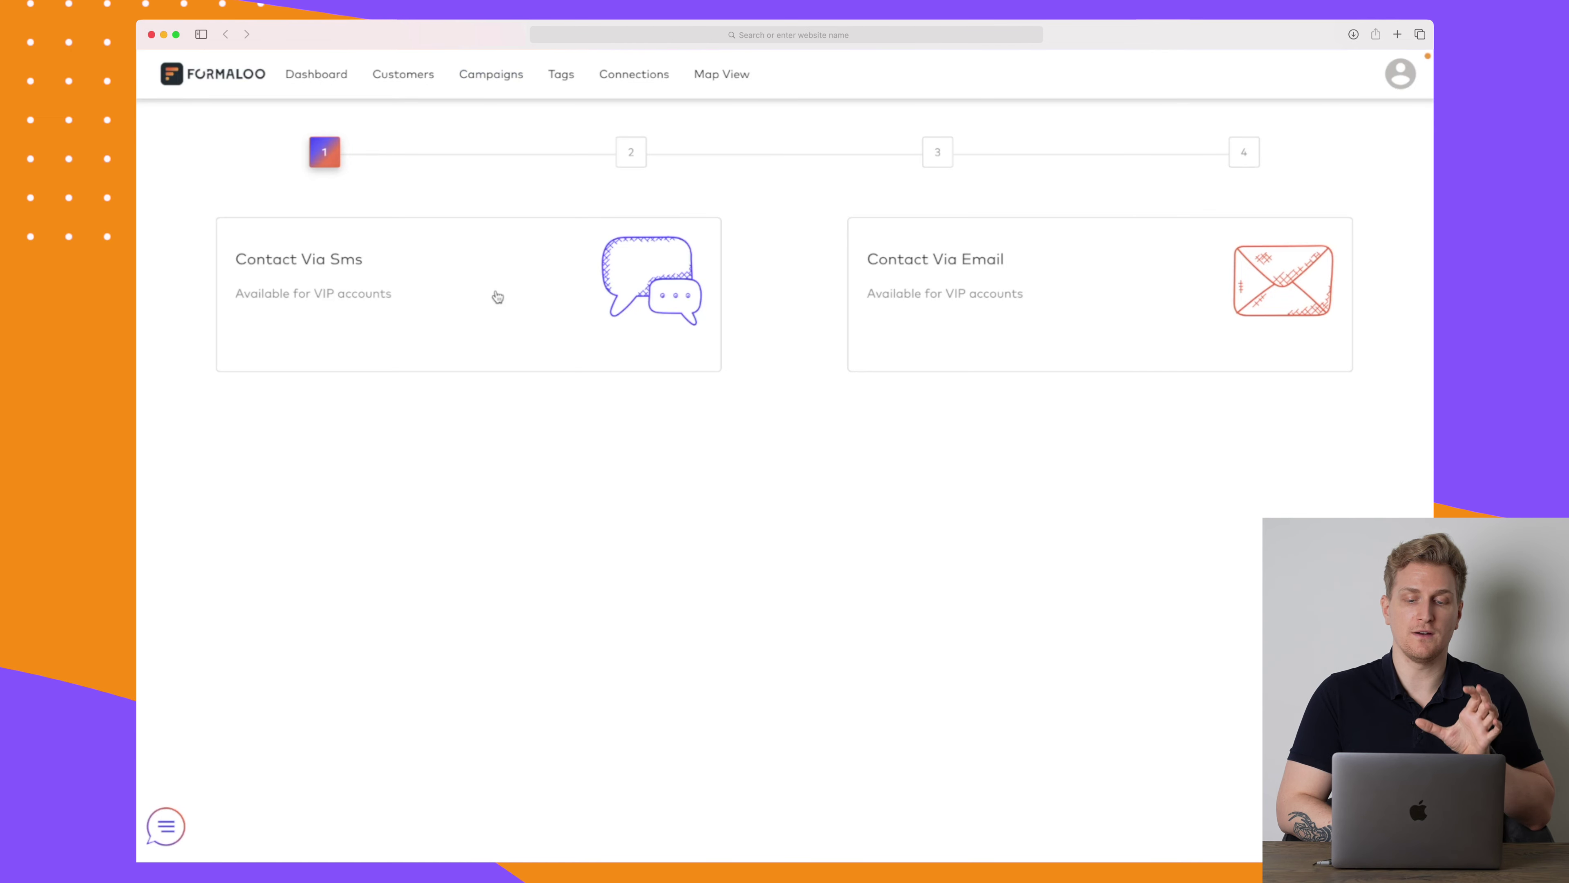
pyautogui.click(1064, 297)
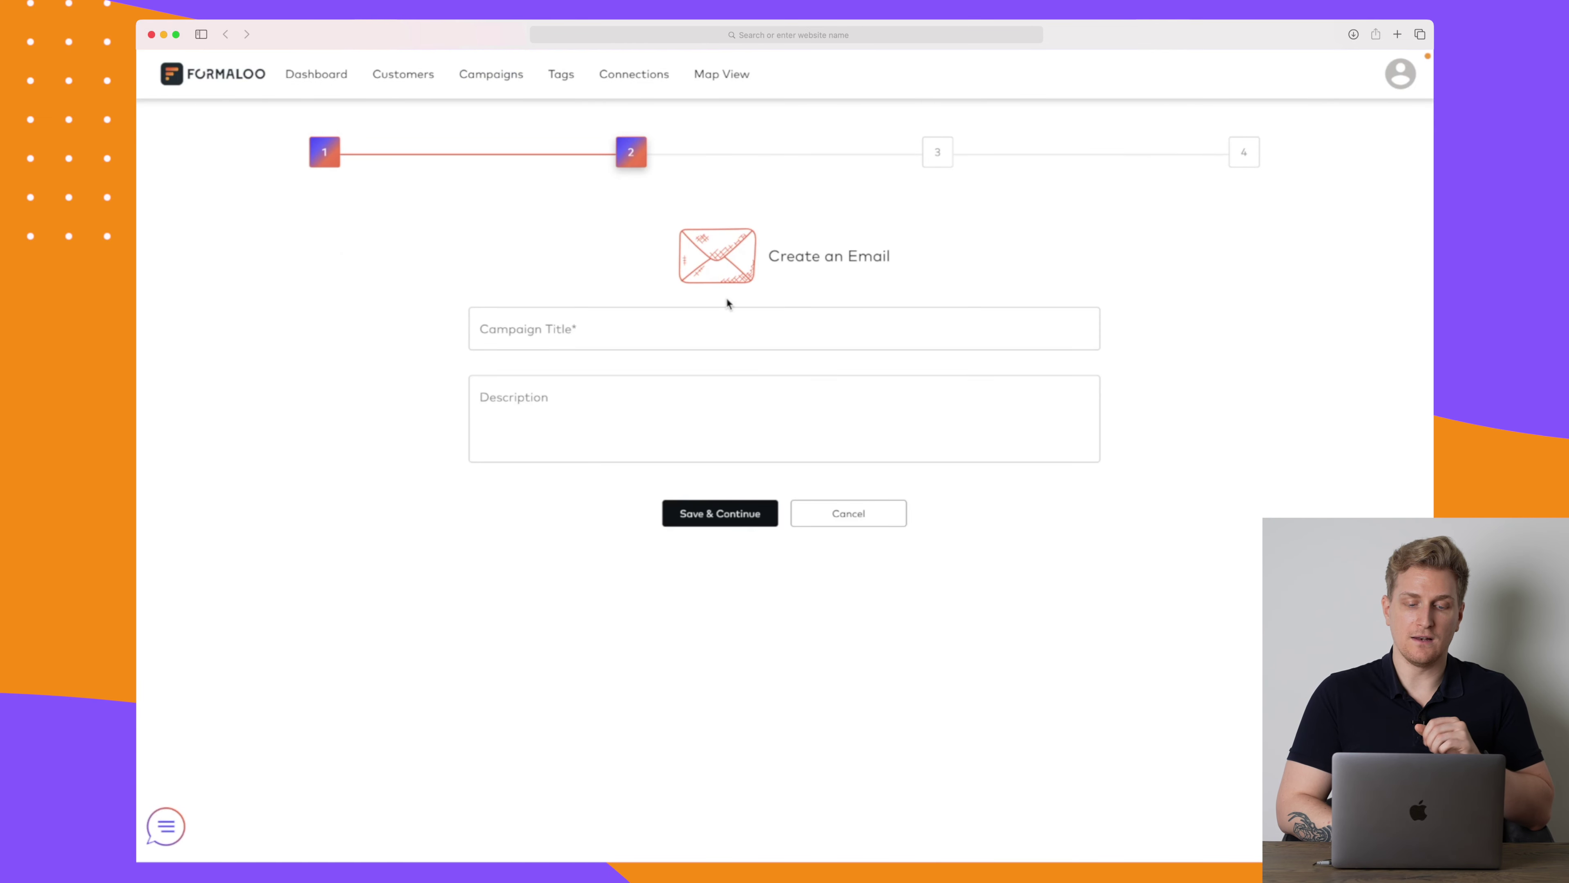
# Give the campaign title 'sfds' and description 'fdsfsdf', save the all-customers audience, then view Tags
pyautogui.click(675, 316)
pyautogui.write('sfds')
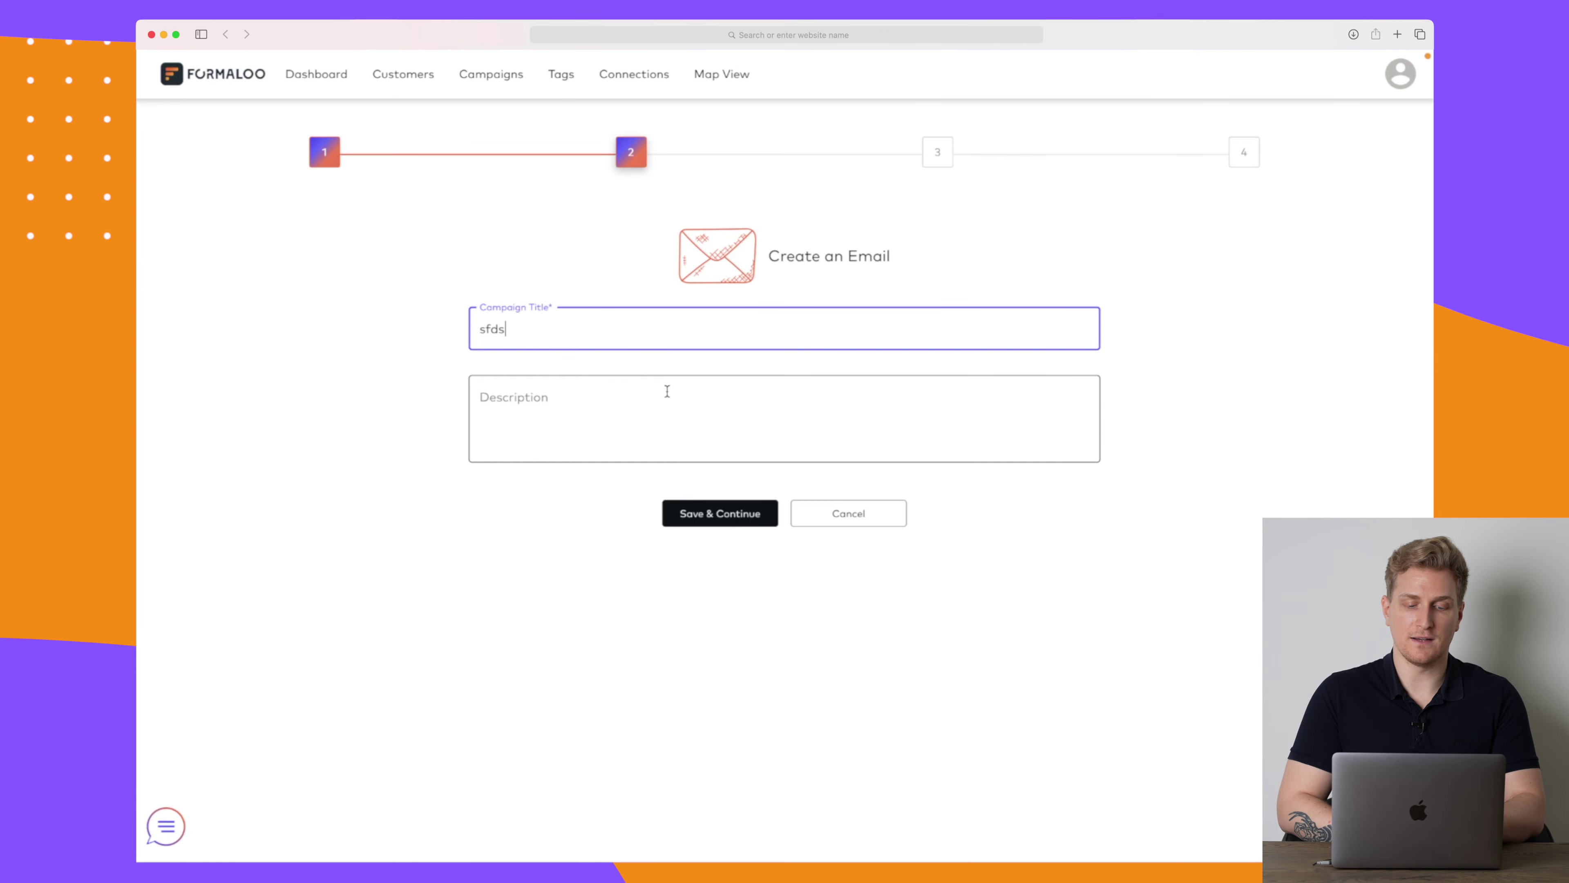
pyautogui.click(721, 442)
pyautogui.write('fdsfsdf')
pyautogui.click(716, 513)
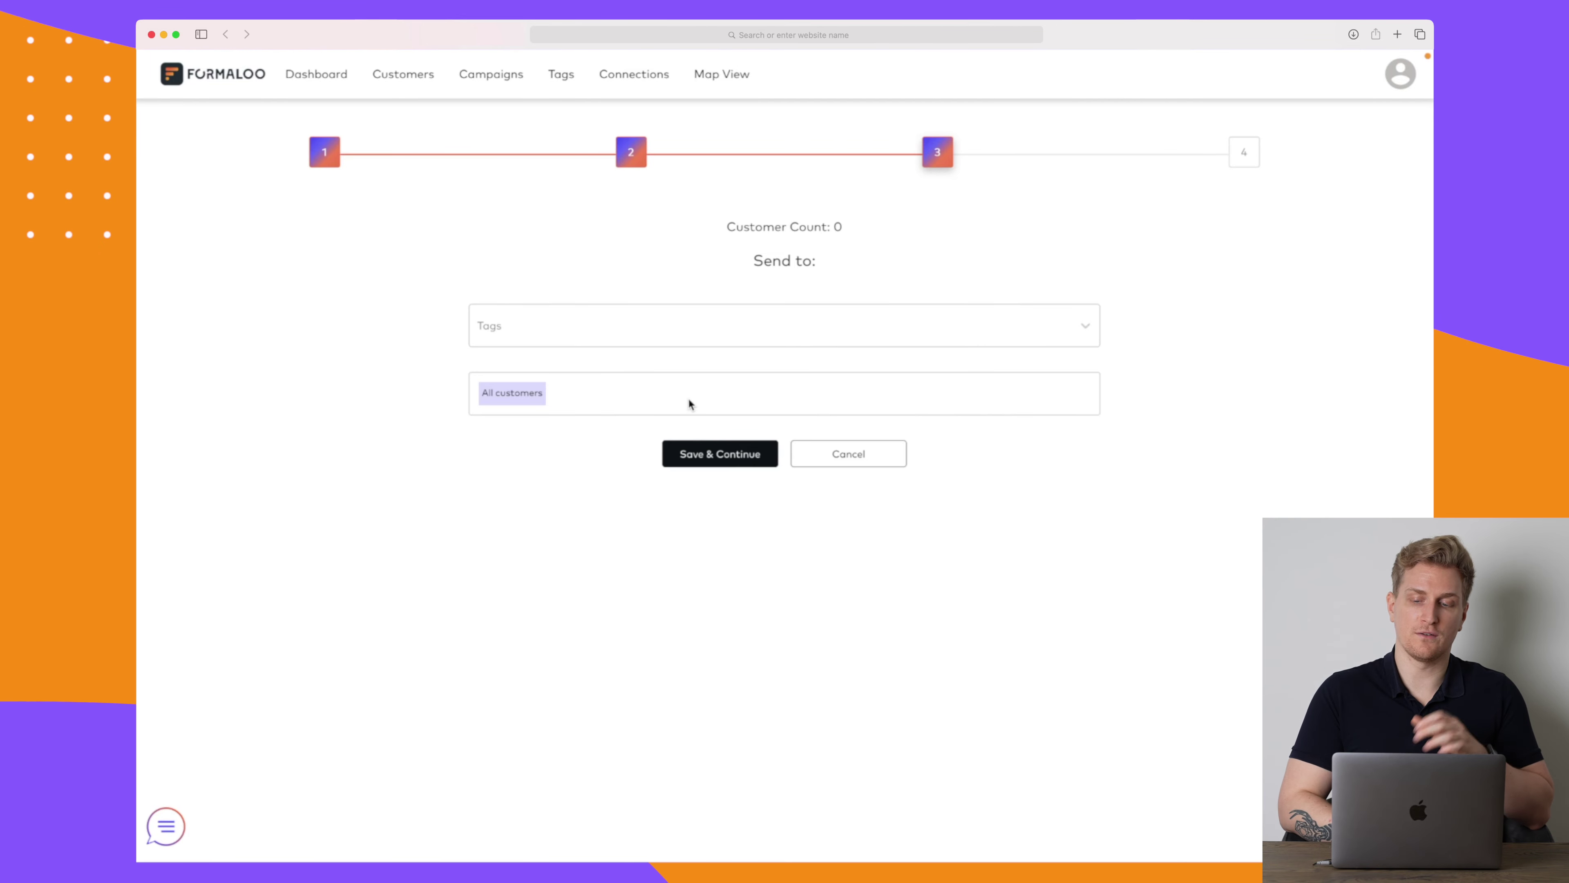
pyautogui.click(769, 450)
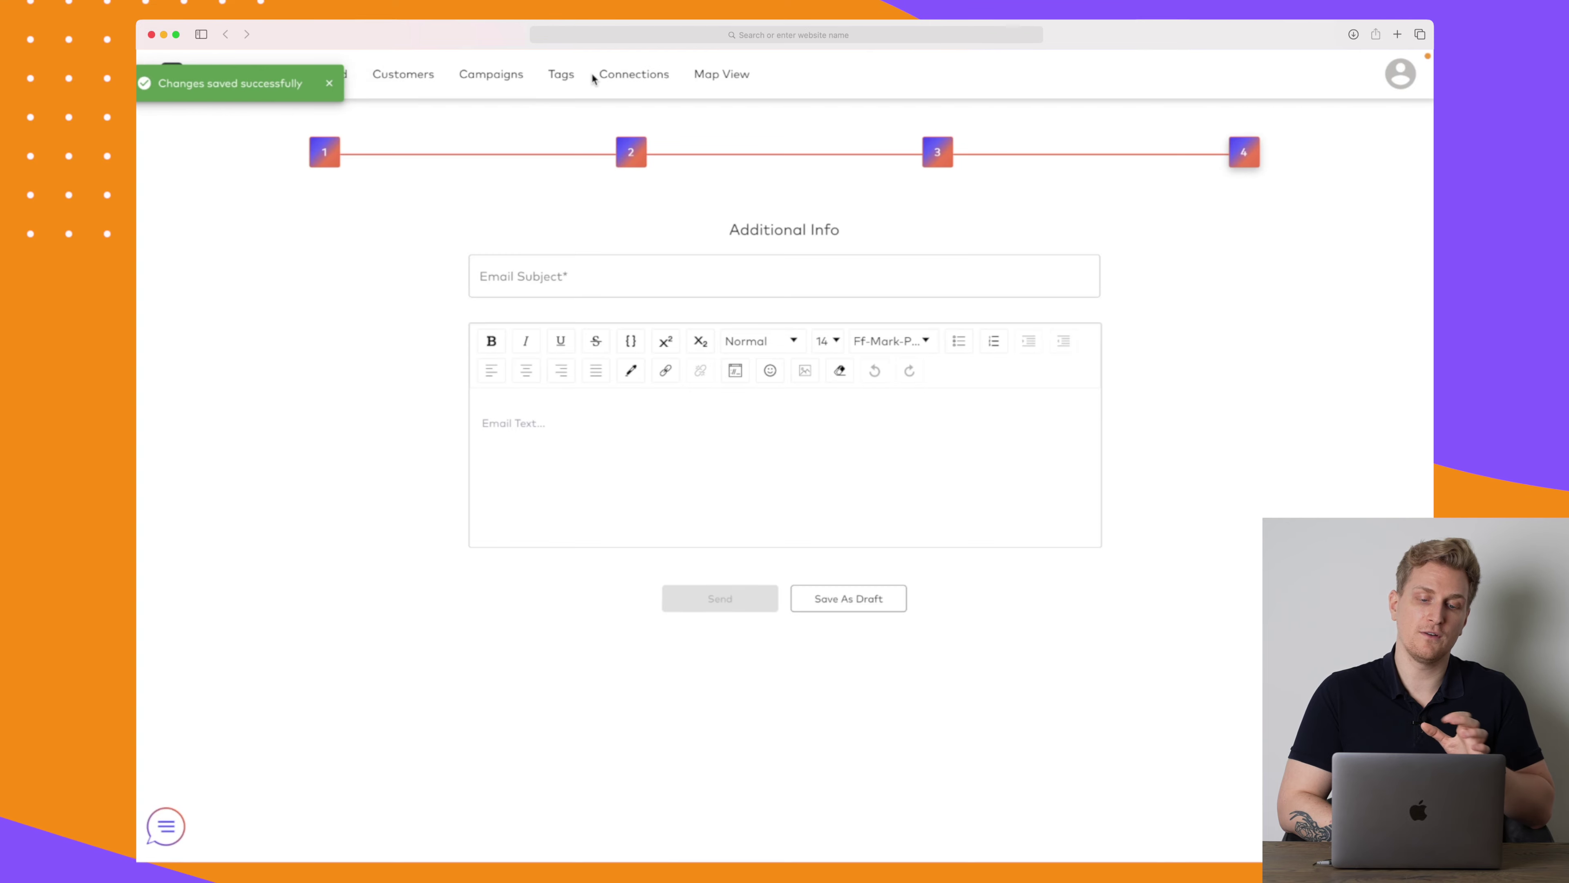
pyautogui.click(562, 77)
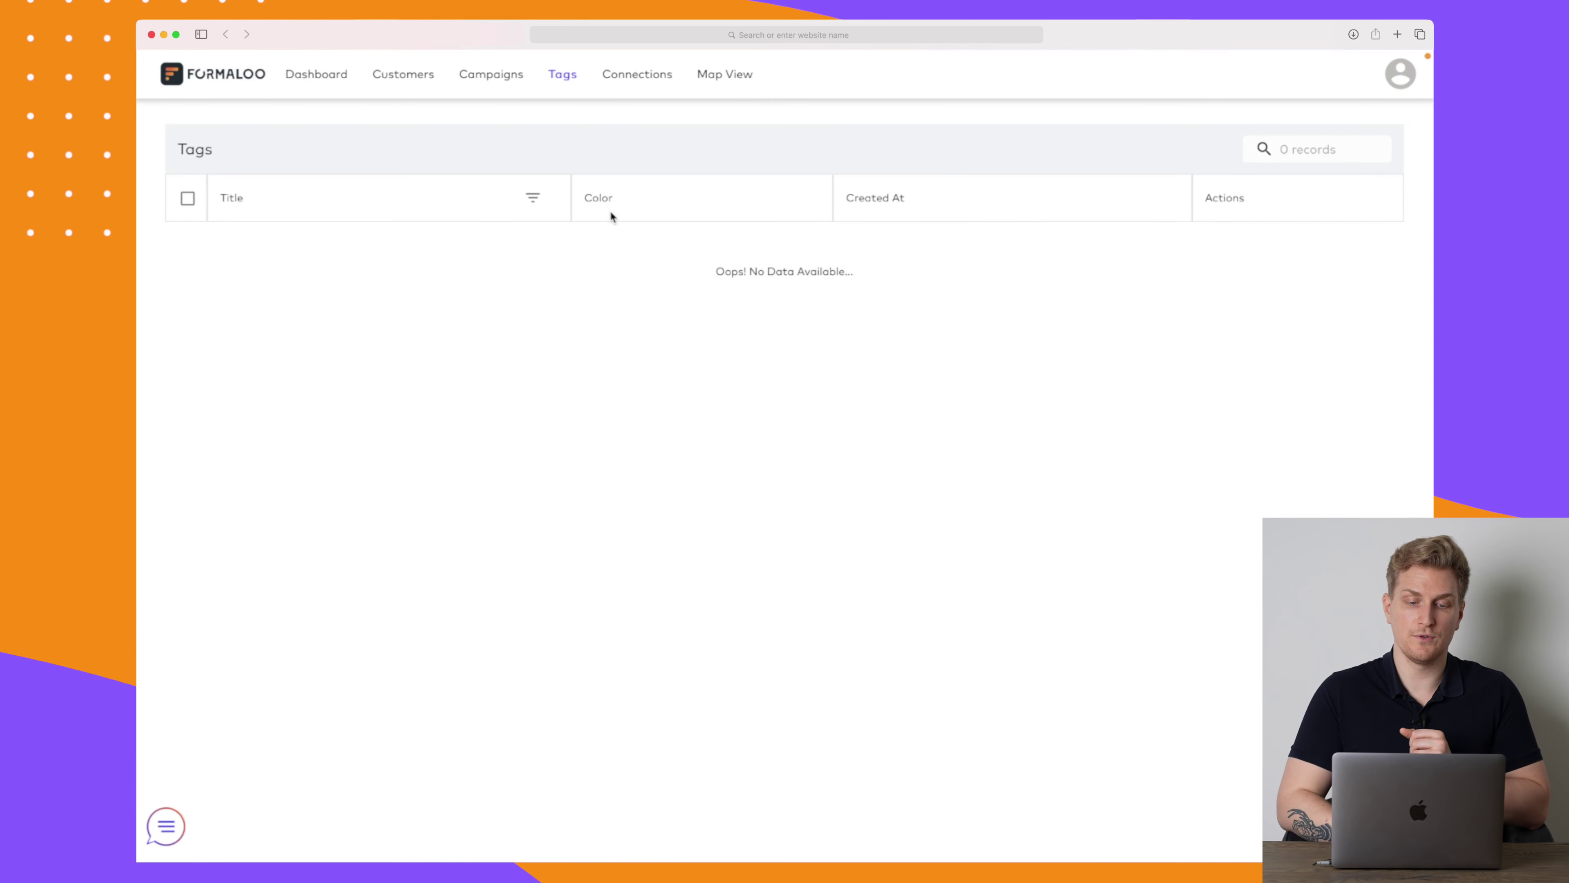
# View the CDP Connections and Map View pages, then return to the Dashboard
pyautogui.click(637, 77)
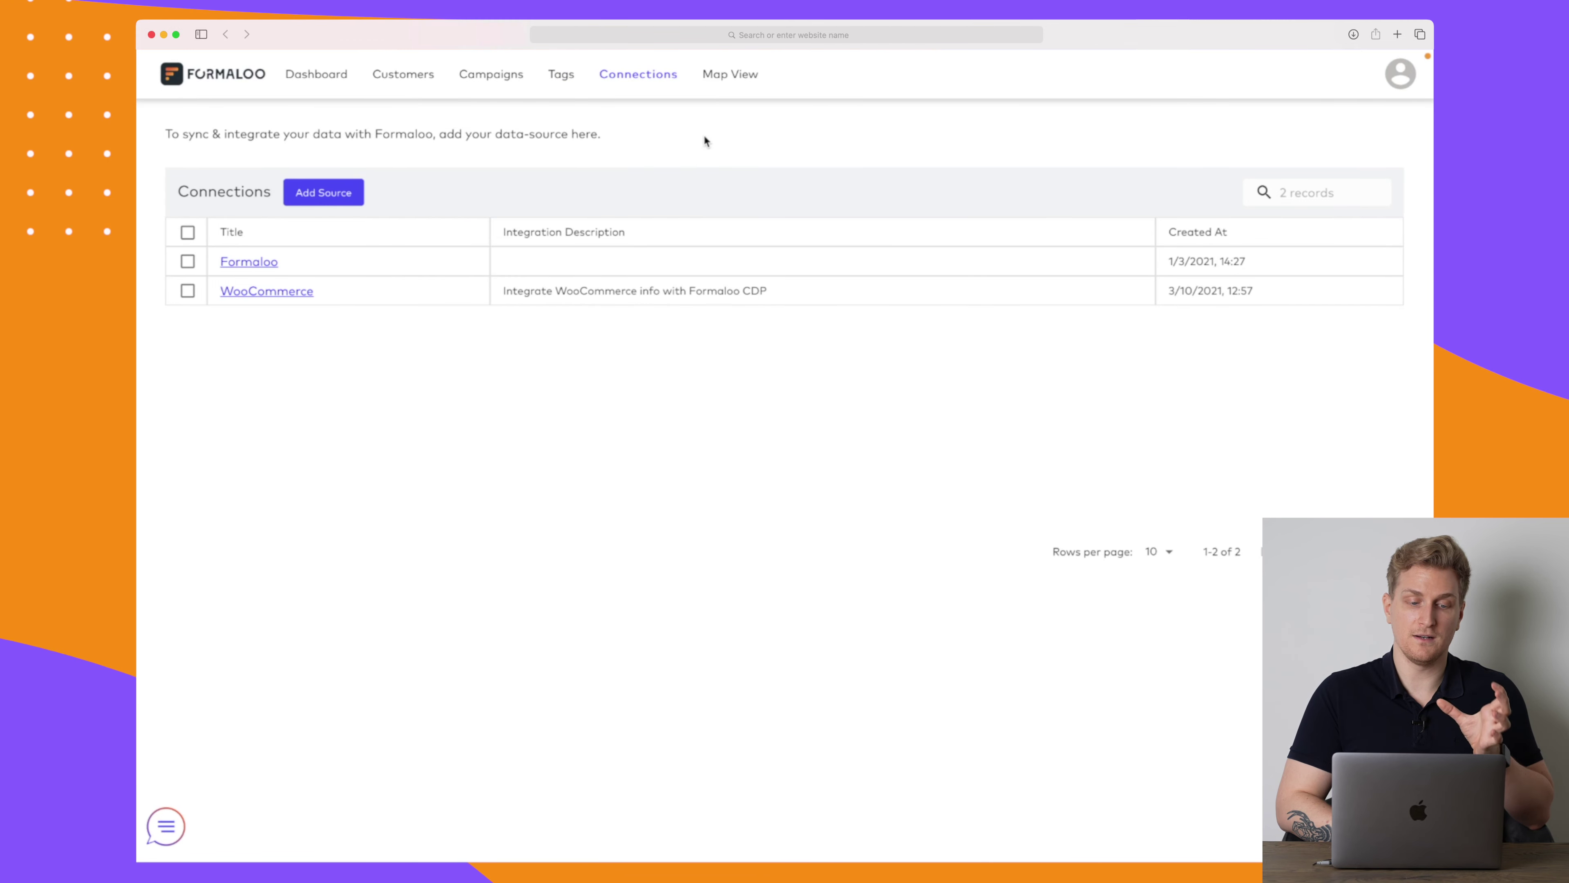
pyautogui.click(733, 75)
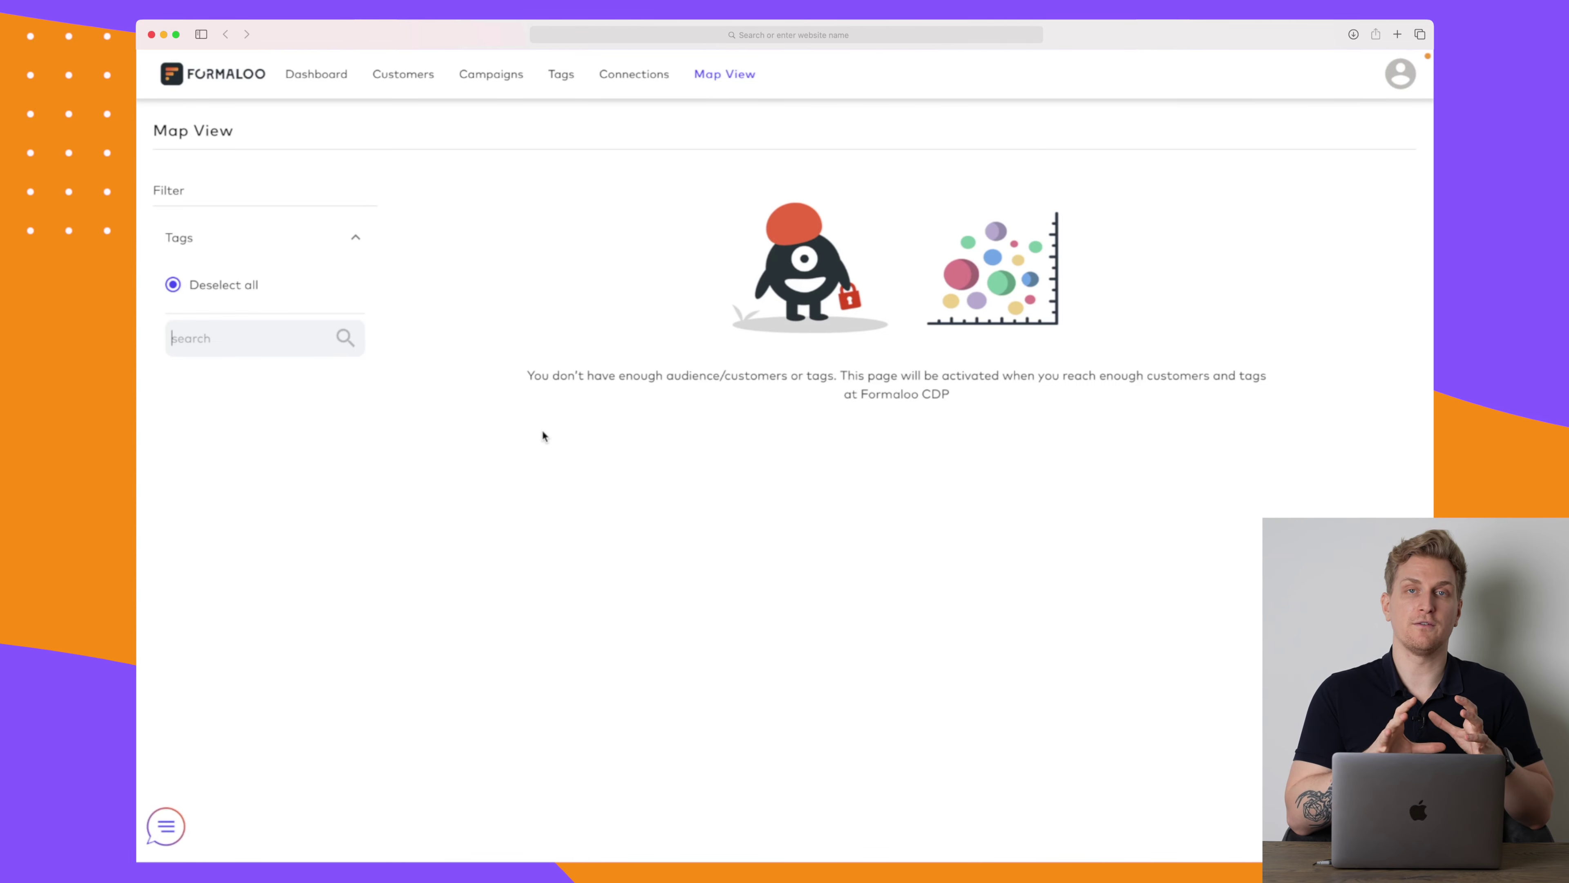
pyautogui.click(316, 76)
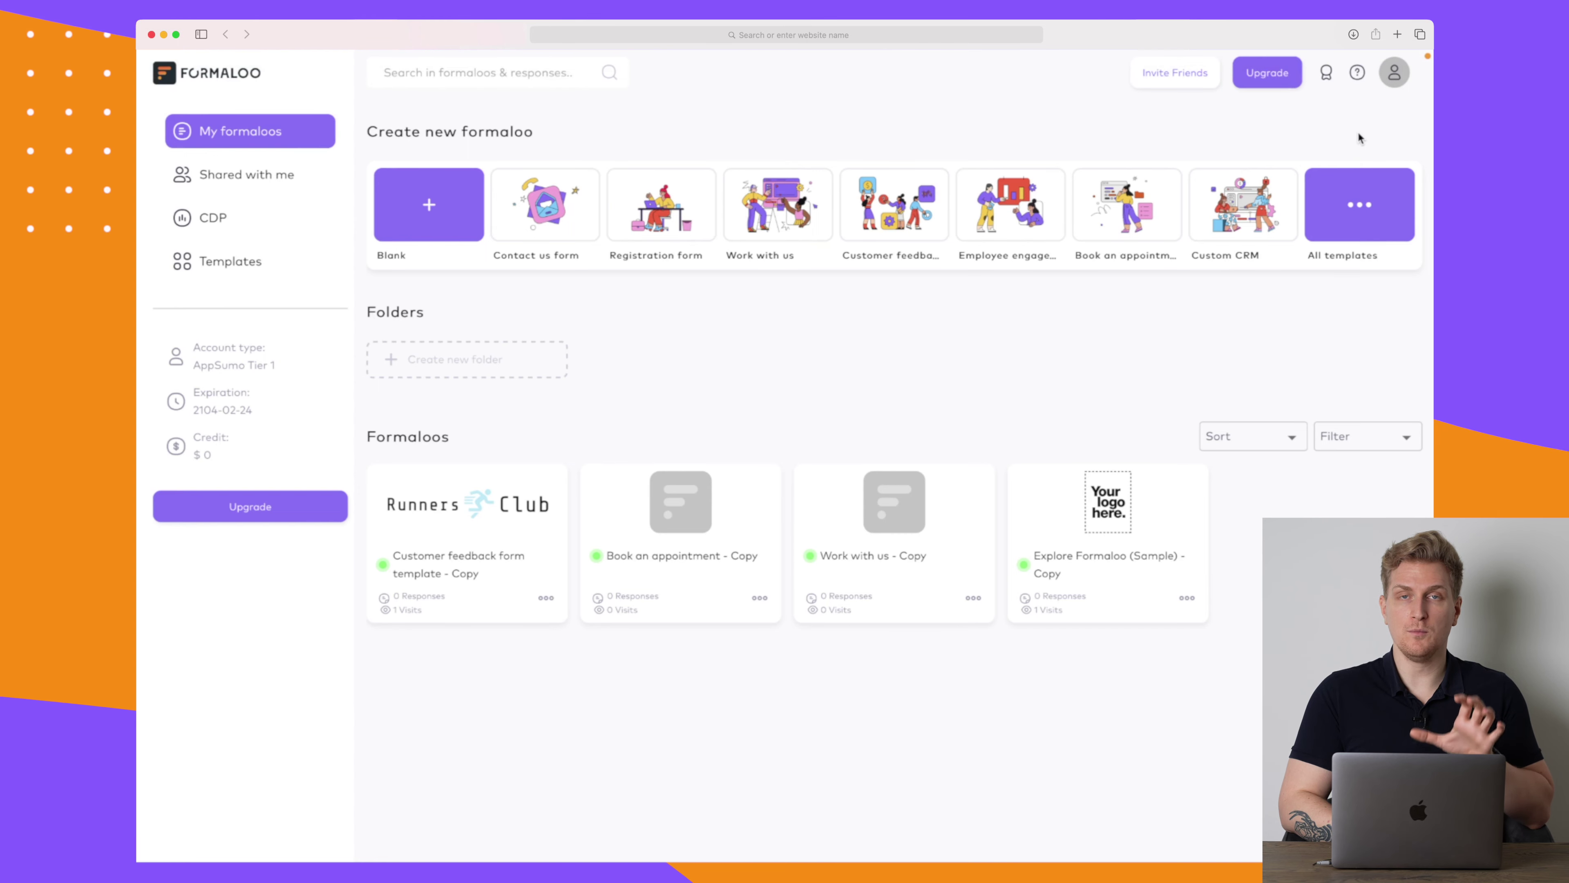
# Visit the account Settings, then the Payment methods page
pyautogui.click(1394, 72)
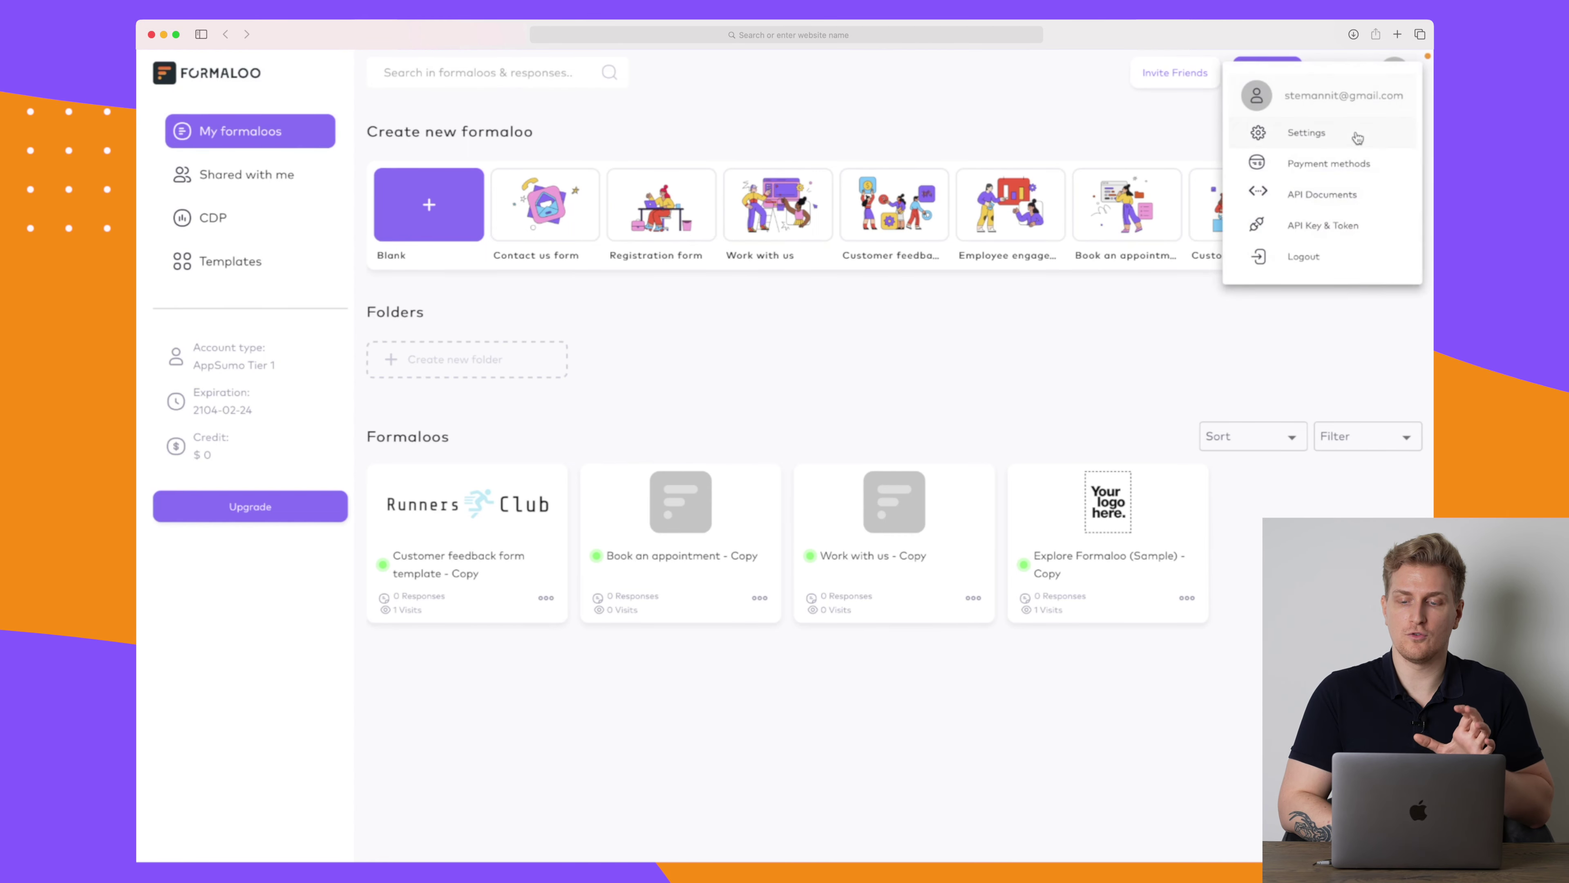
pyautogui.click(1327, 134)
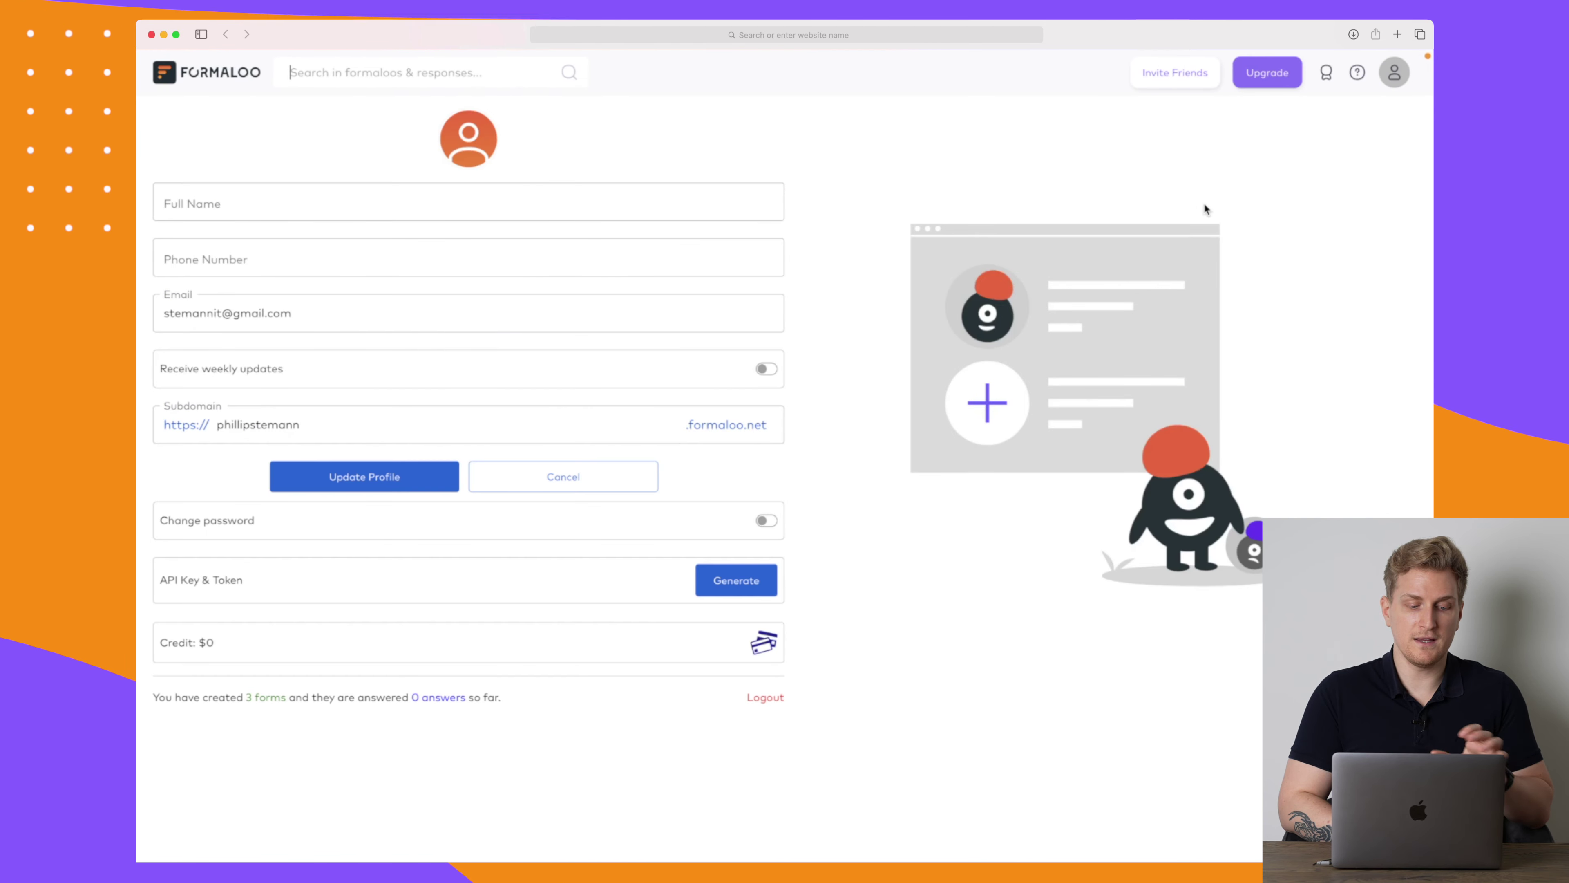
pyautogui.click(1398, 84)
pyautogui.click(1290, 163)
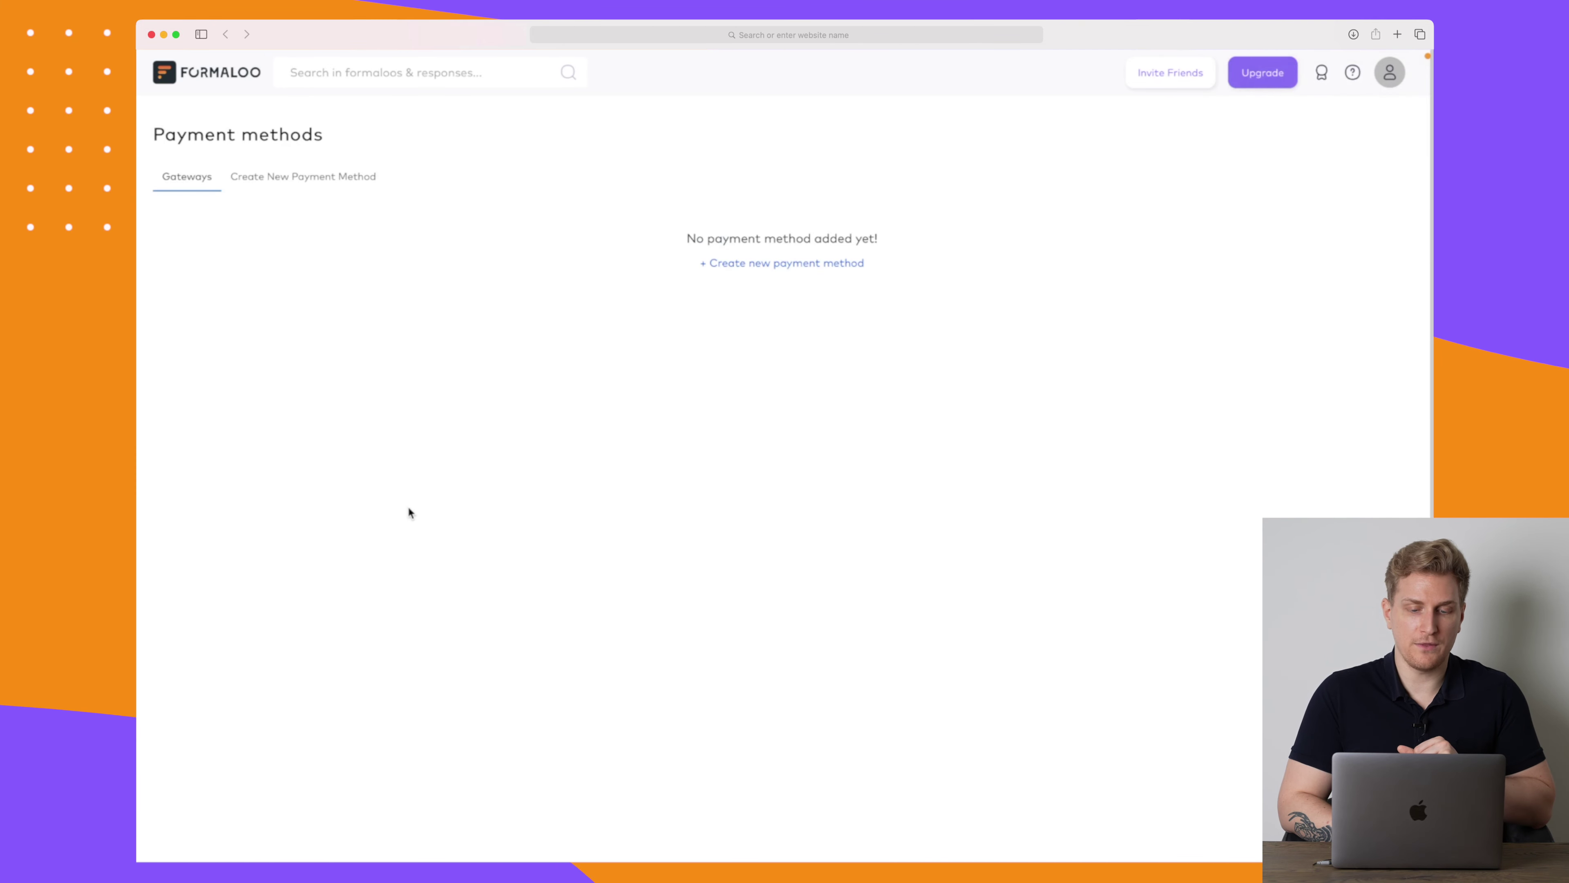
# Begin a new payment method, visiting title, secret key, merchant code and description, with Stripe gateway
pyautogui.click(795, 264)
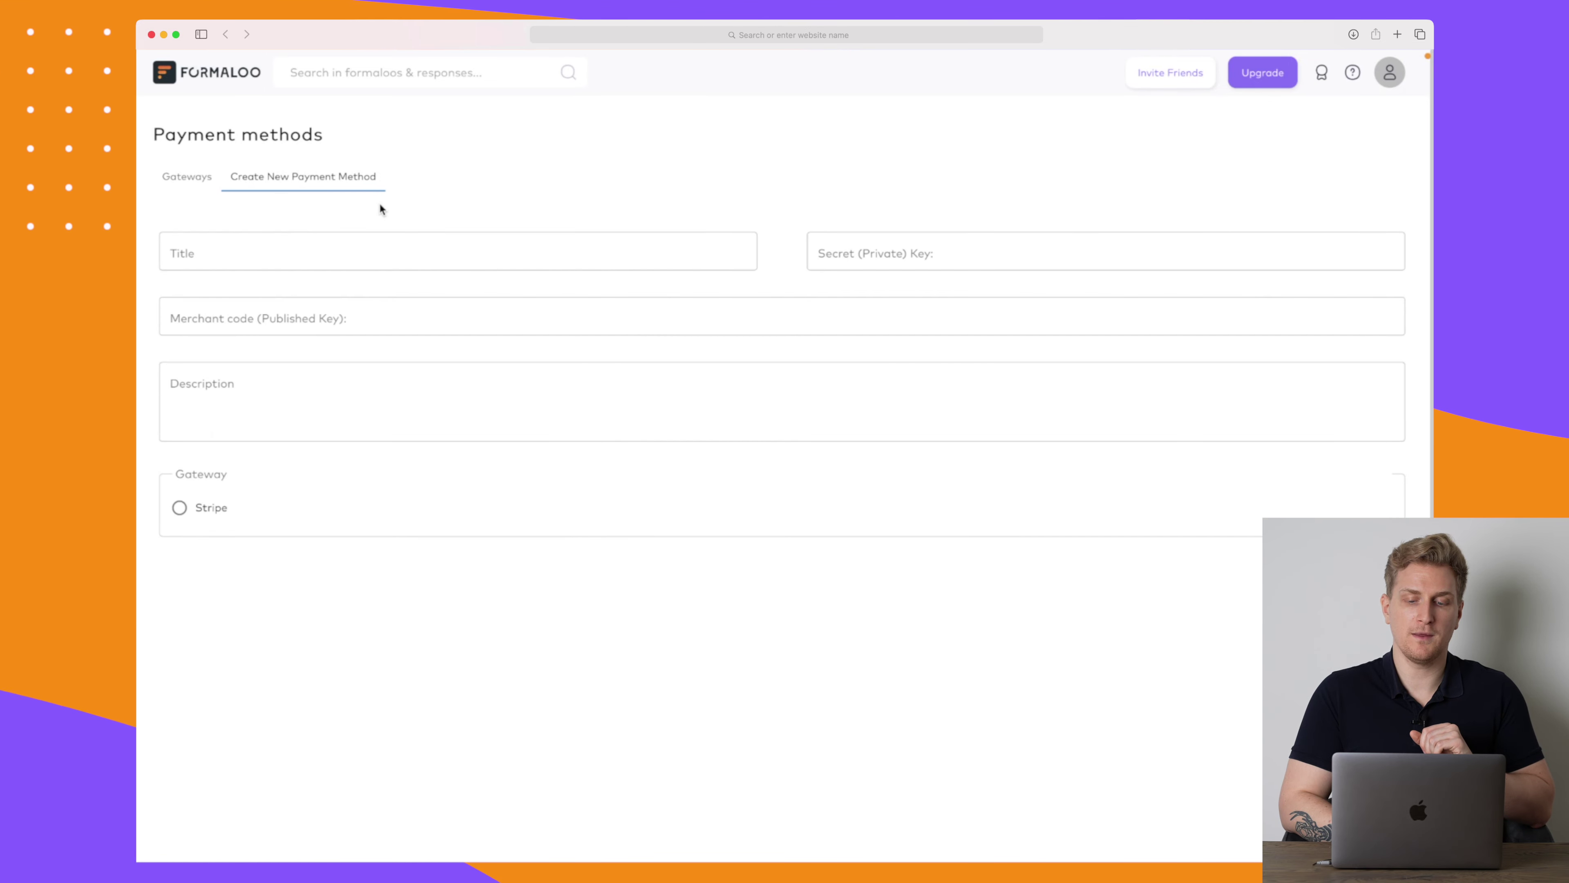
pyautogui.click(490, 252)
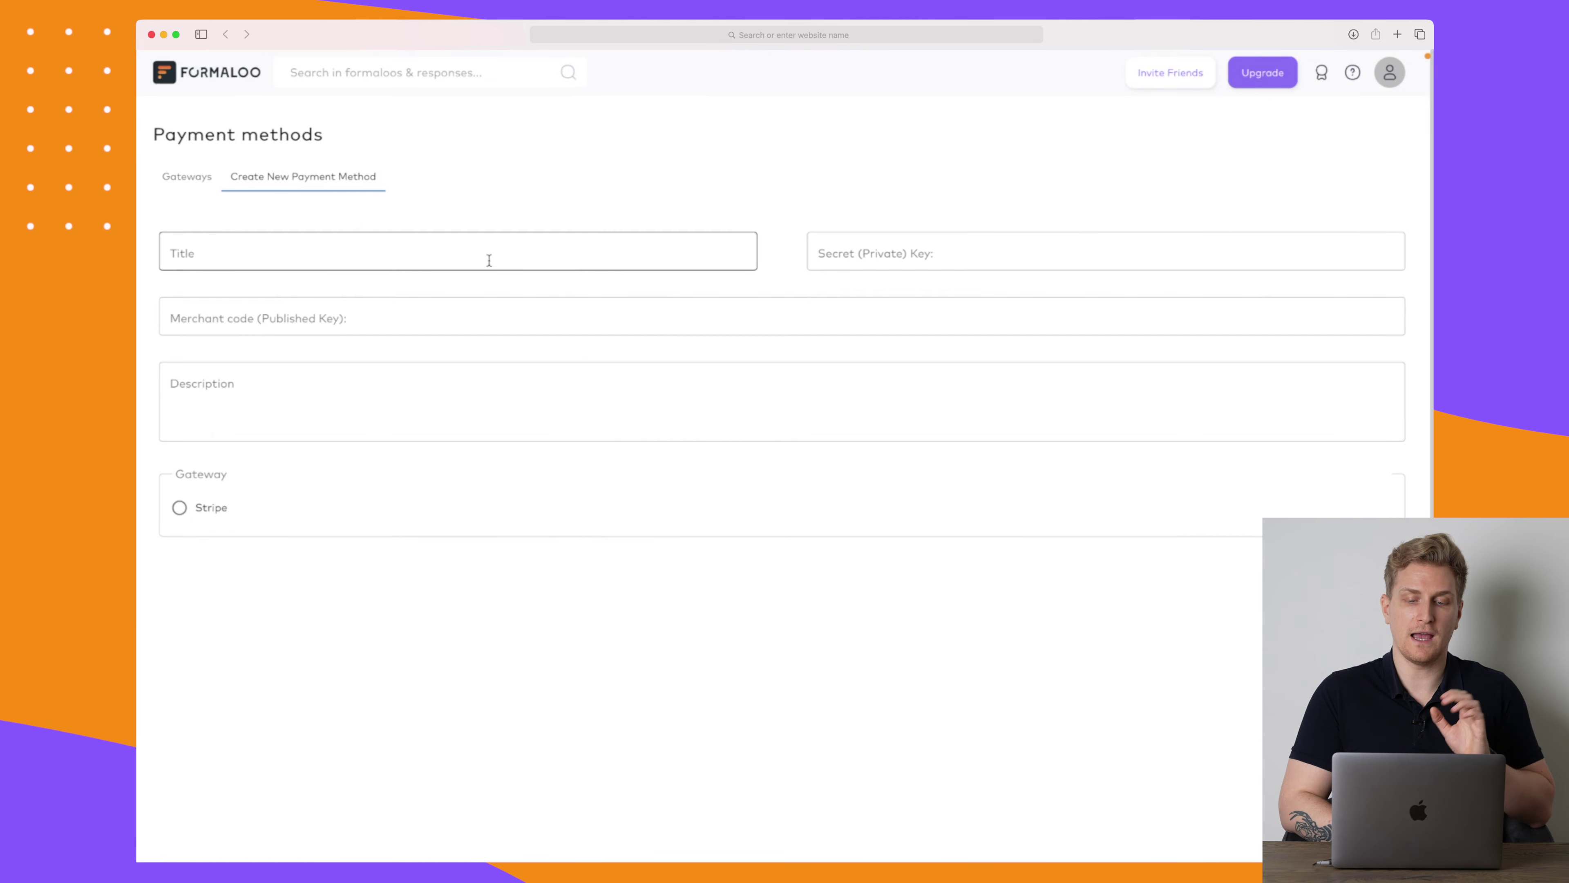
pyautogui.click(925, 248)
pyautogui.click(824, 320)
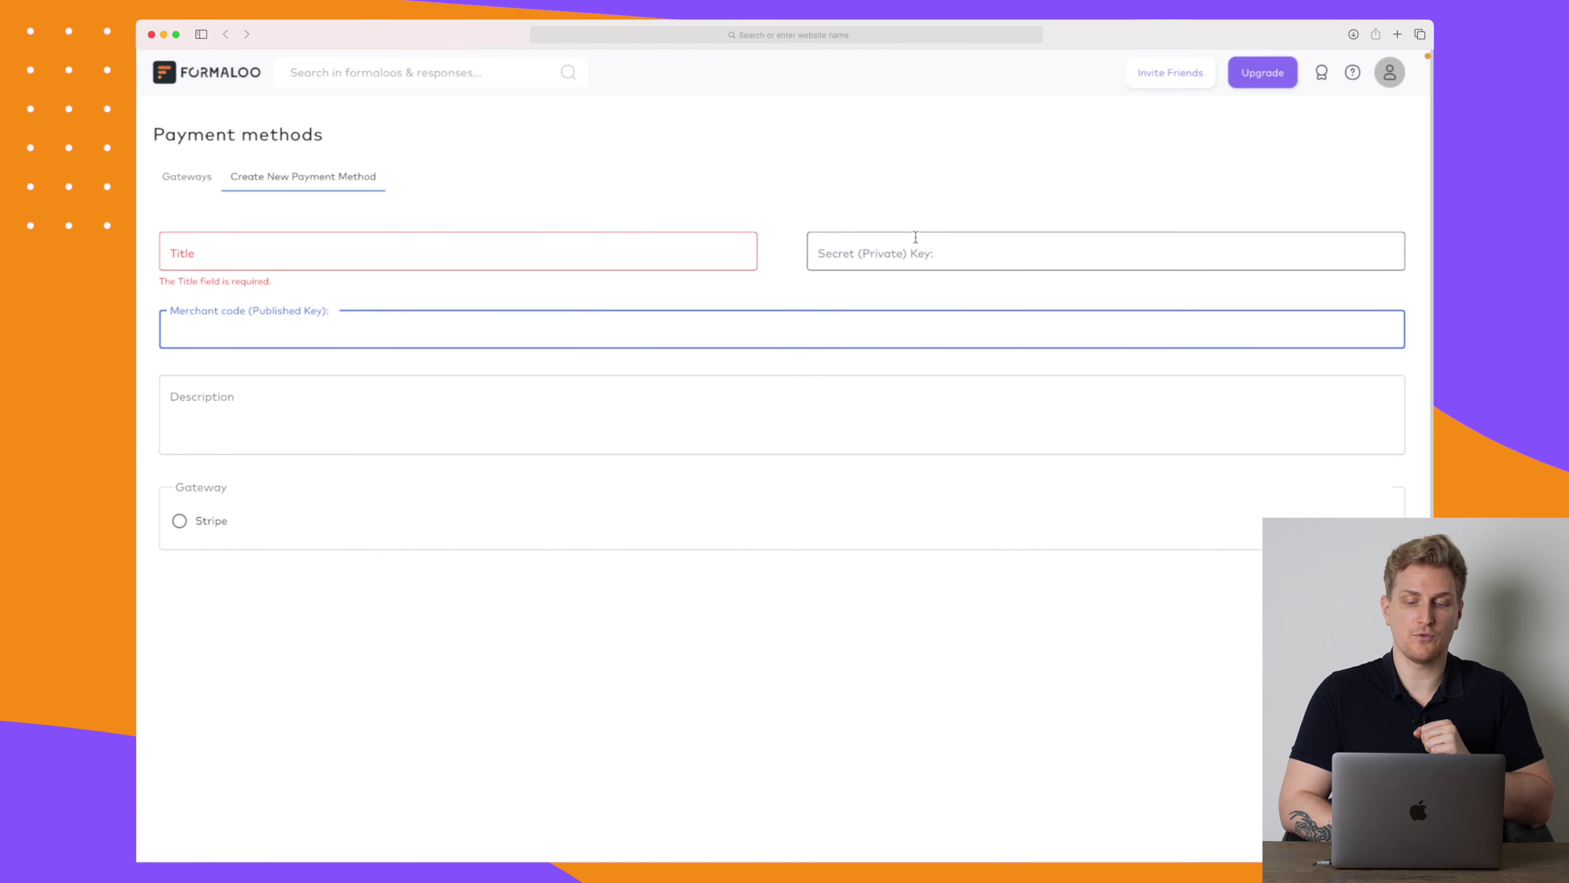
pyautogui.click(907, 245)
pyautogui.click(331, 334)
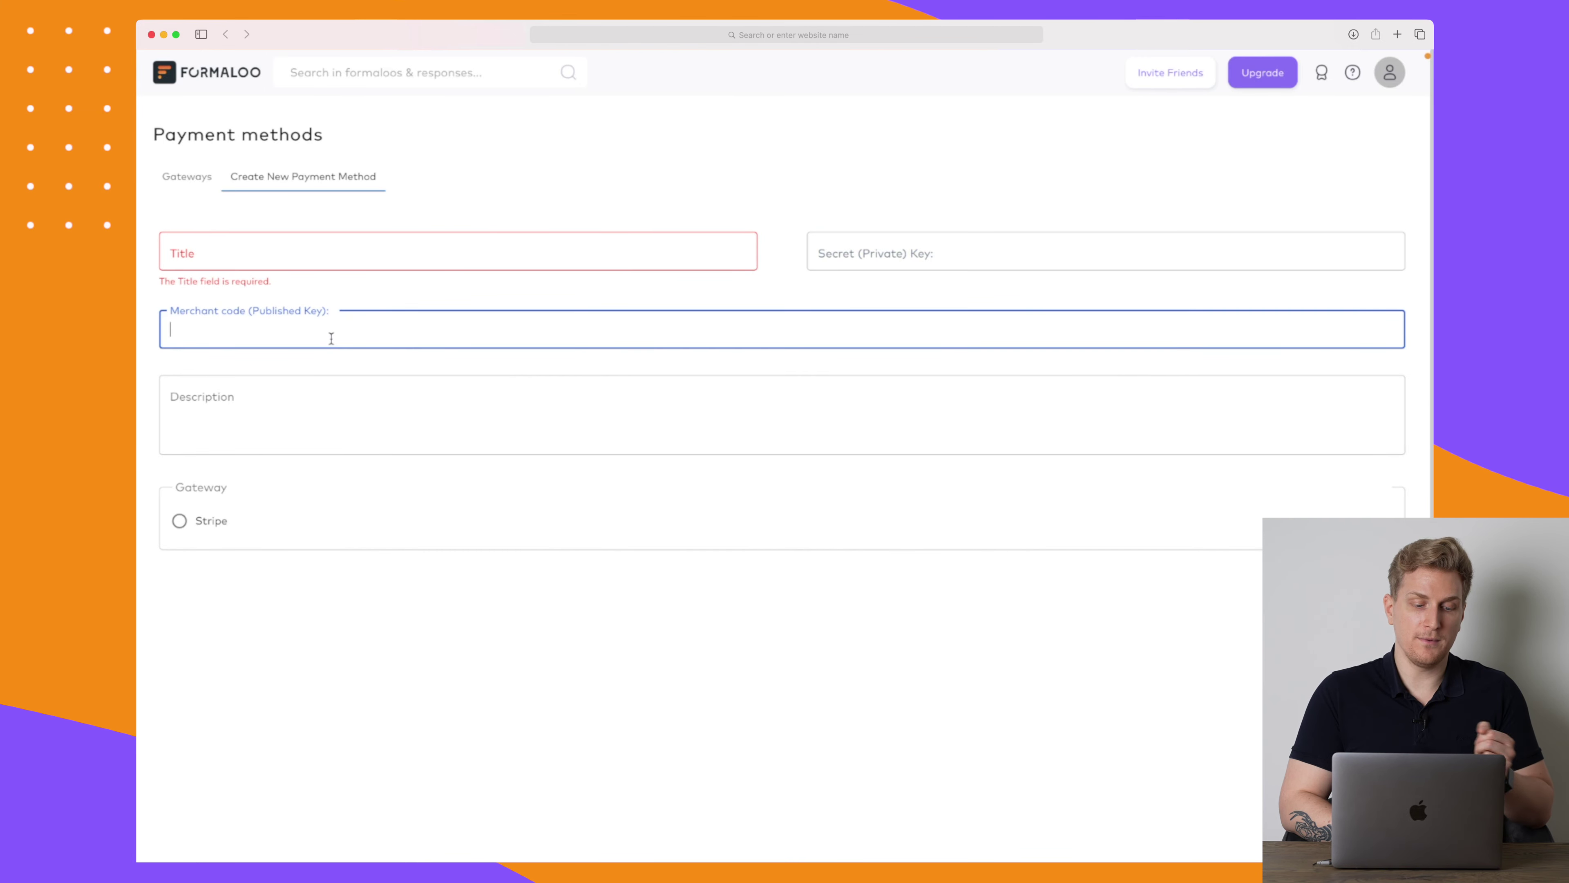
pyautogui.click(294, 397)
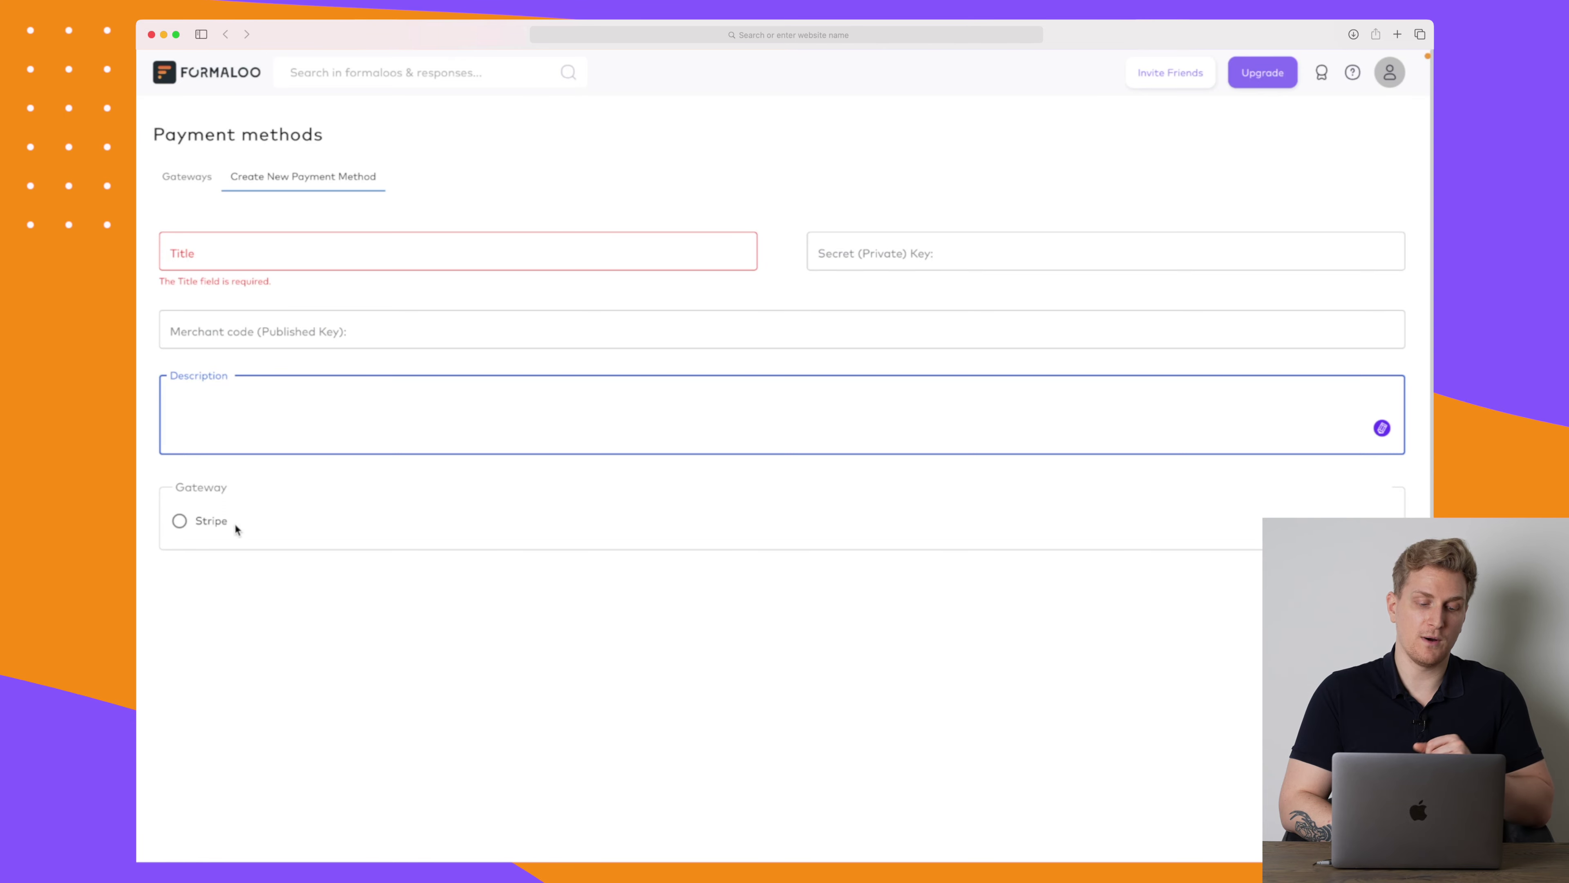
pyautogui.click(201, 526)
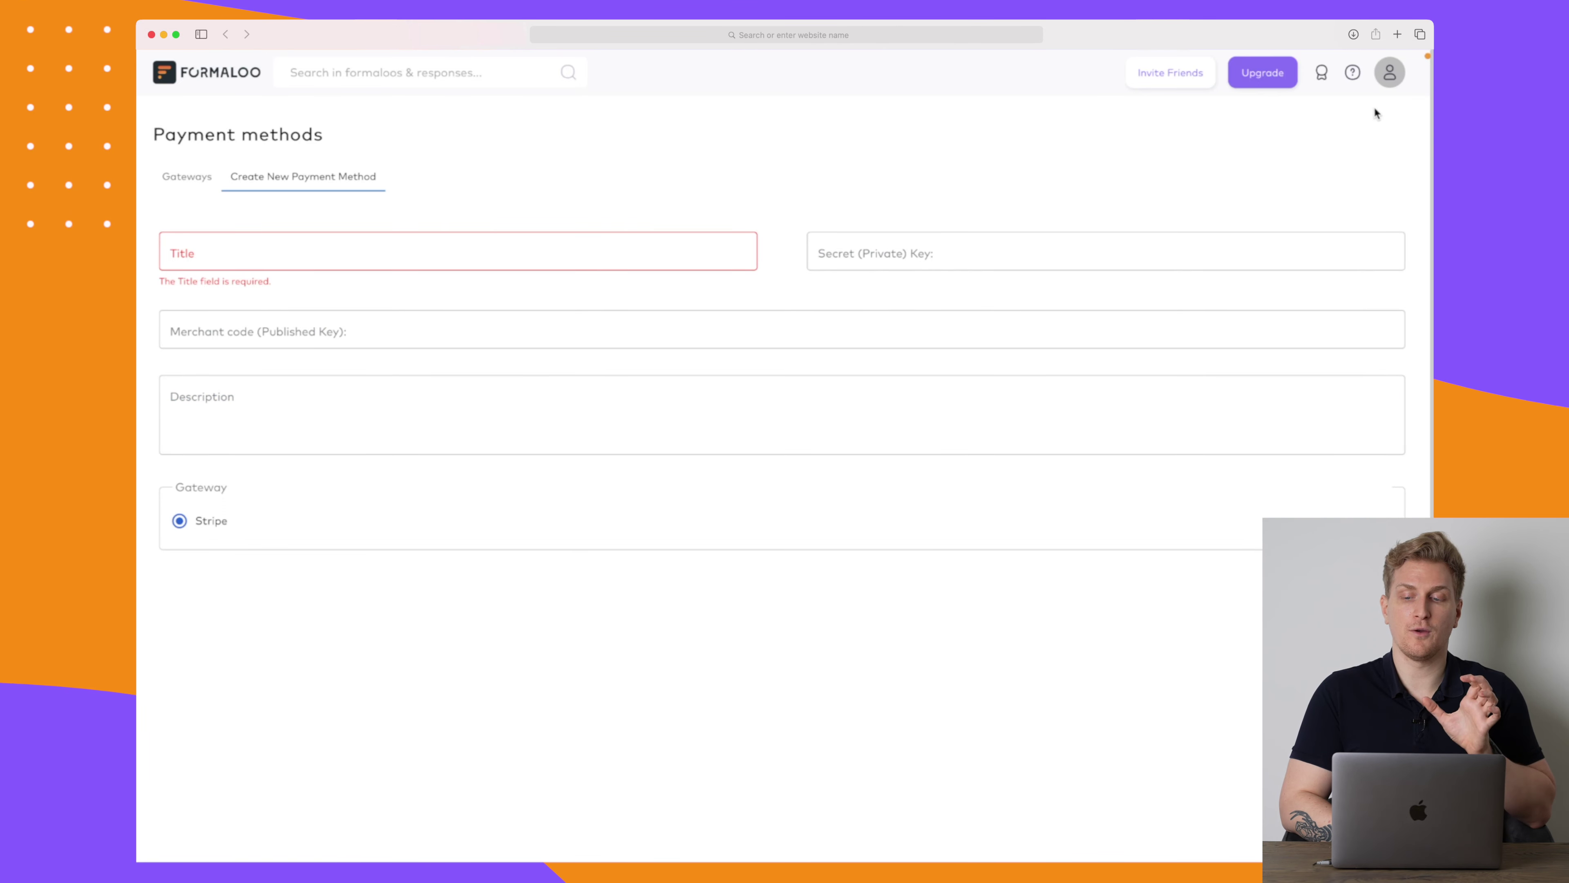
pyautogui.click(1395, 76)
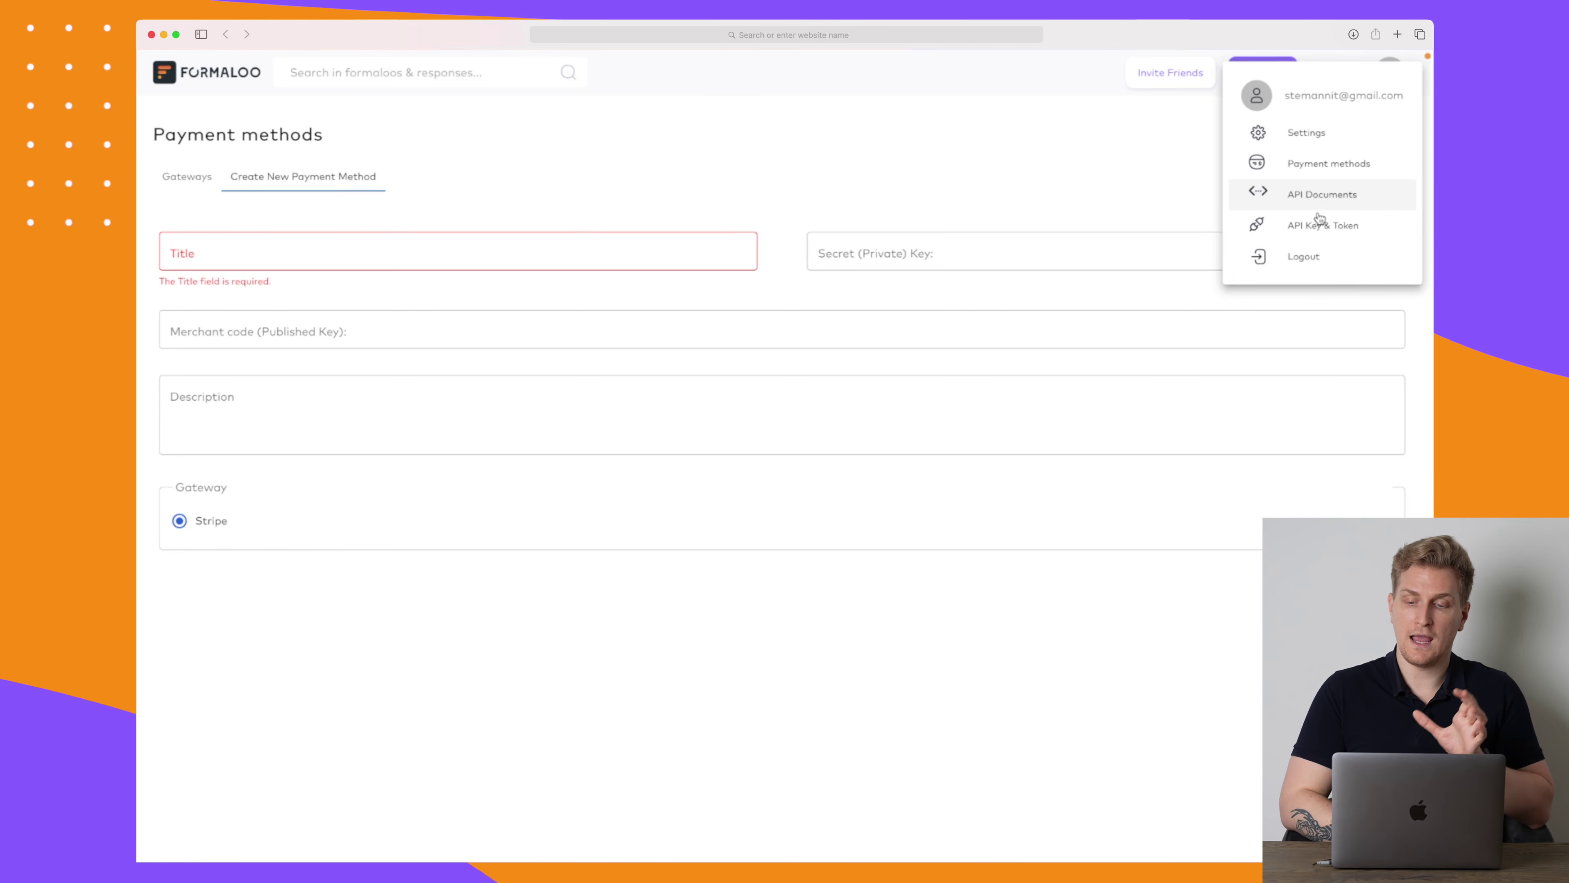
# Go to the API Key & Token page from the account menu
pyautogui.click(1322, 226)
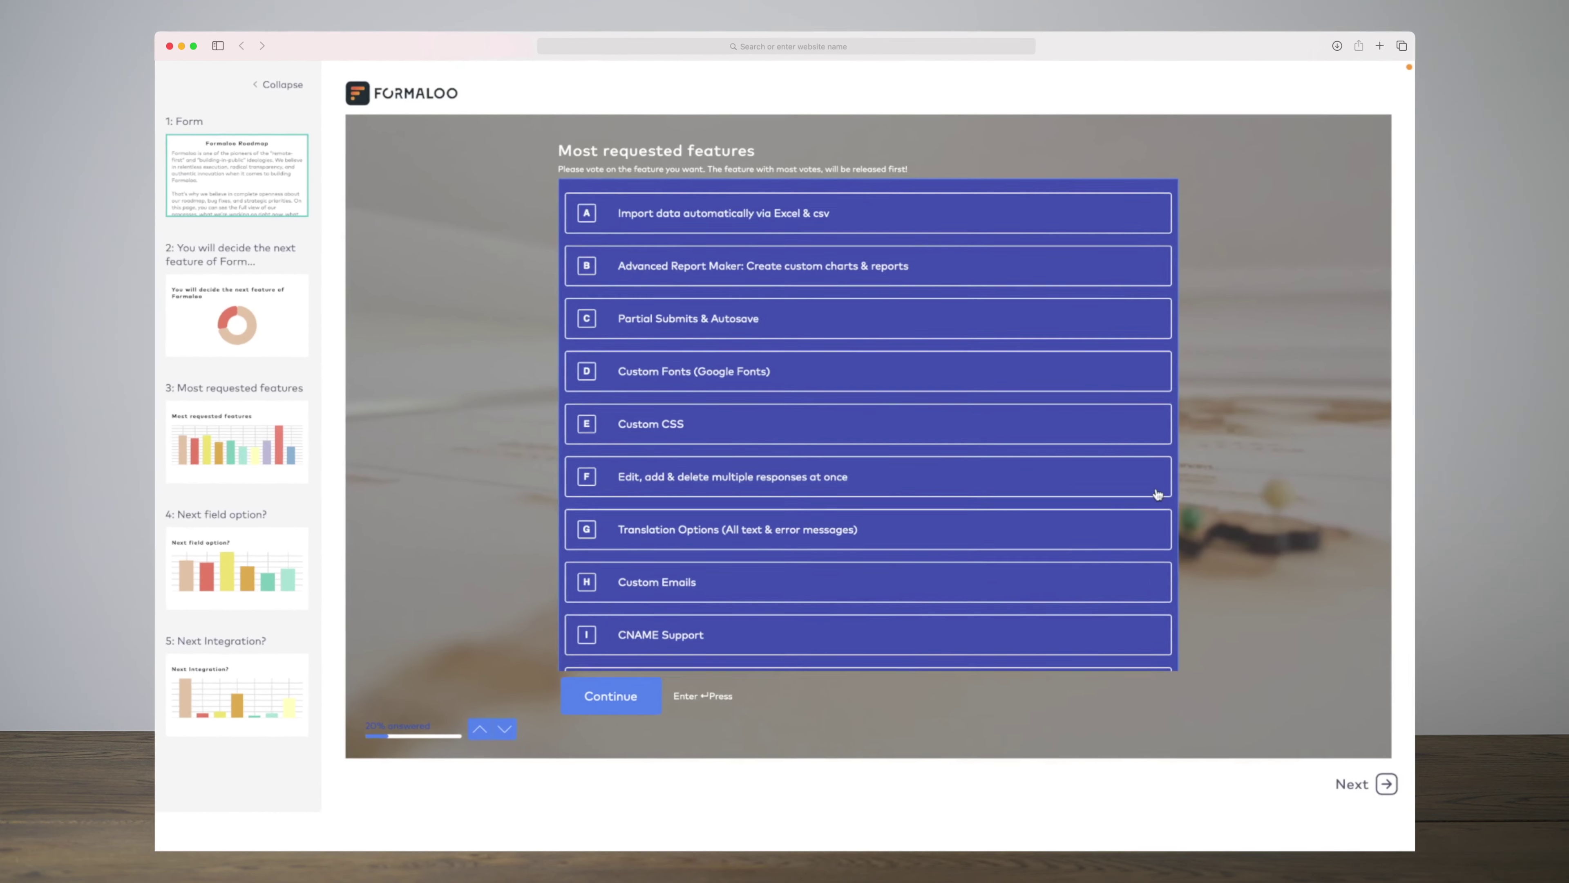
# Advance past the feature, field-option and integration votes to the 'Have something else in mind?' question
pyautogui.scroll(-2, 1167, 495)
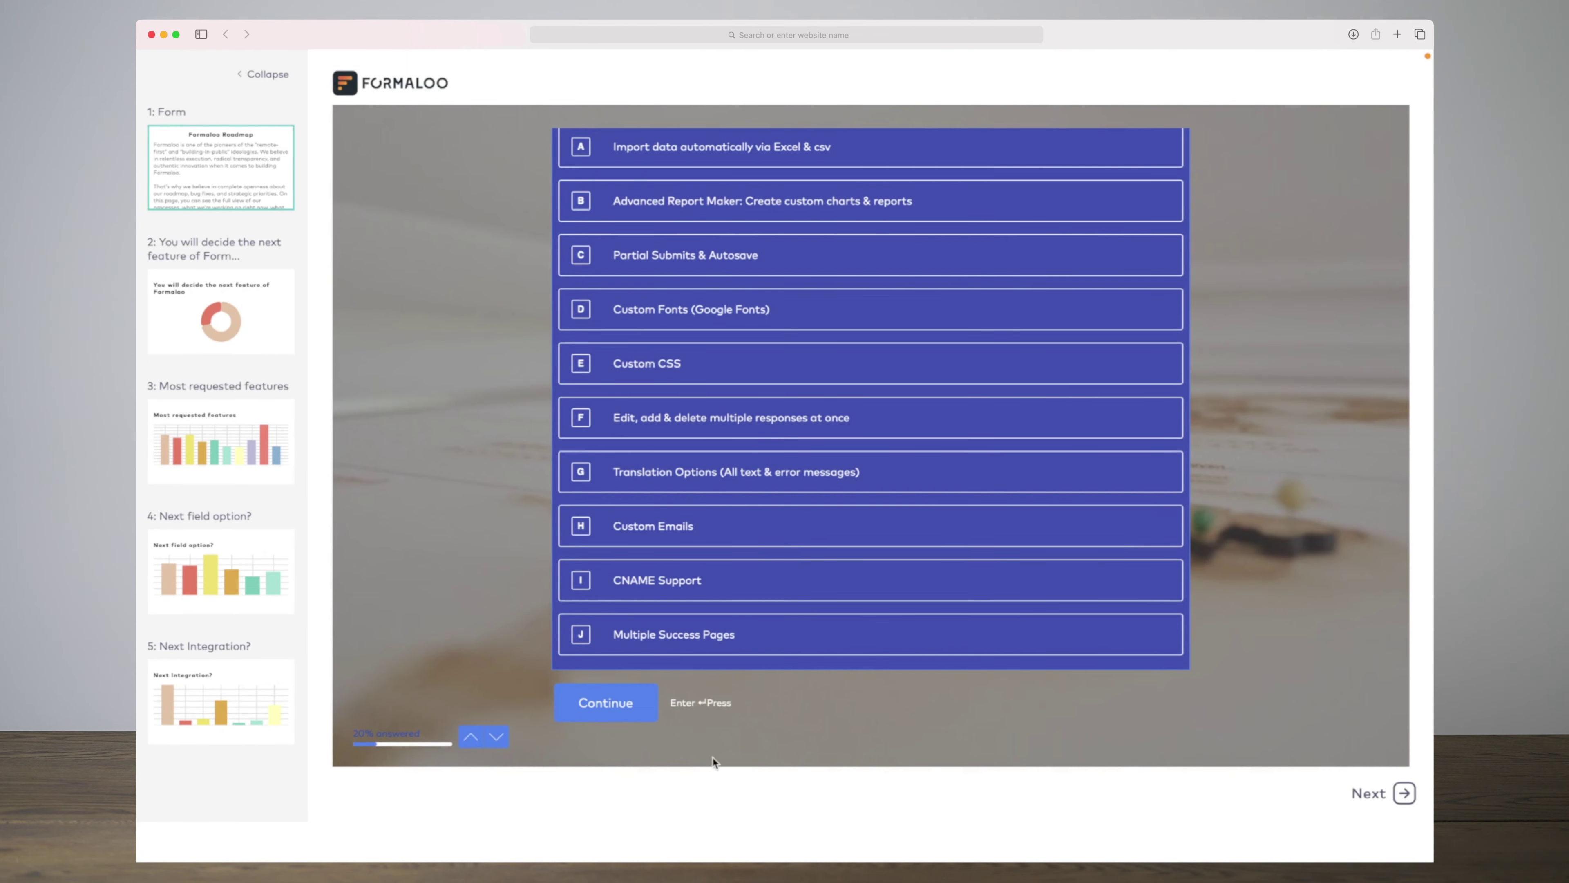
pyautogui.click(615, 705)
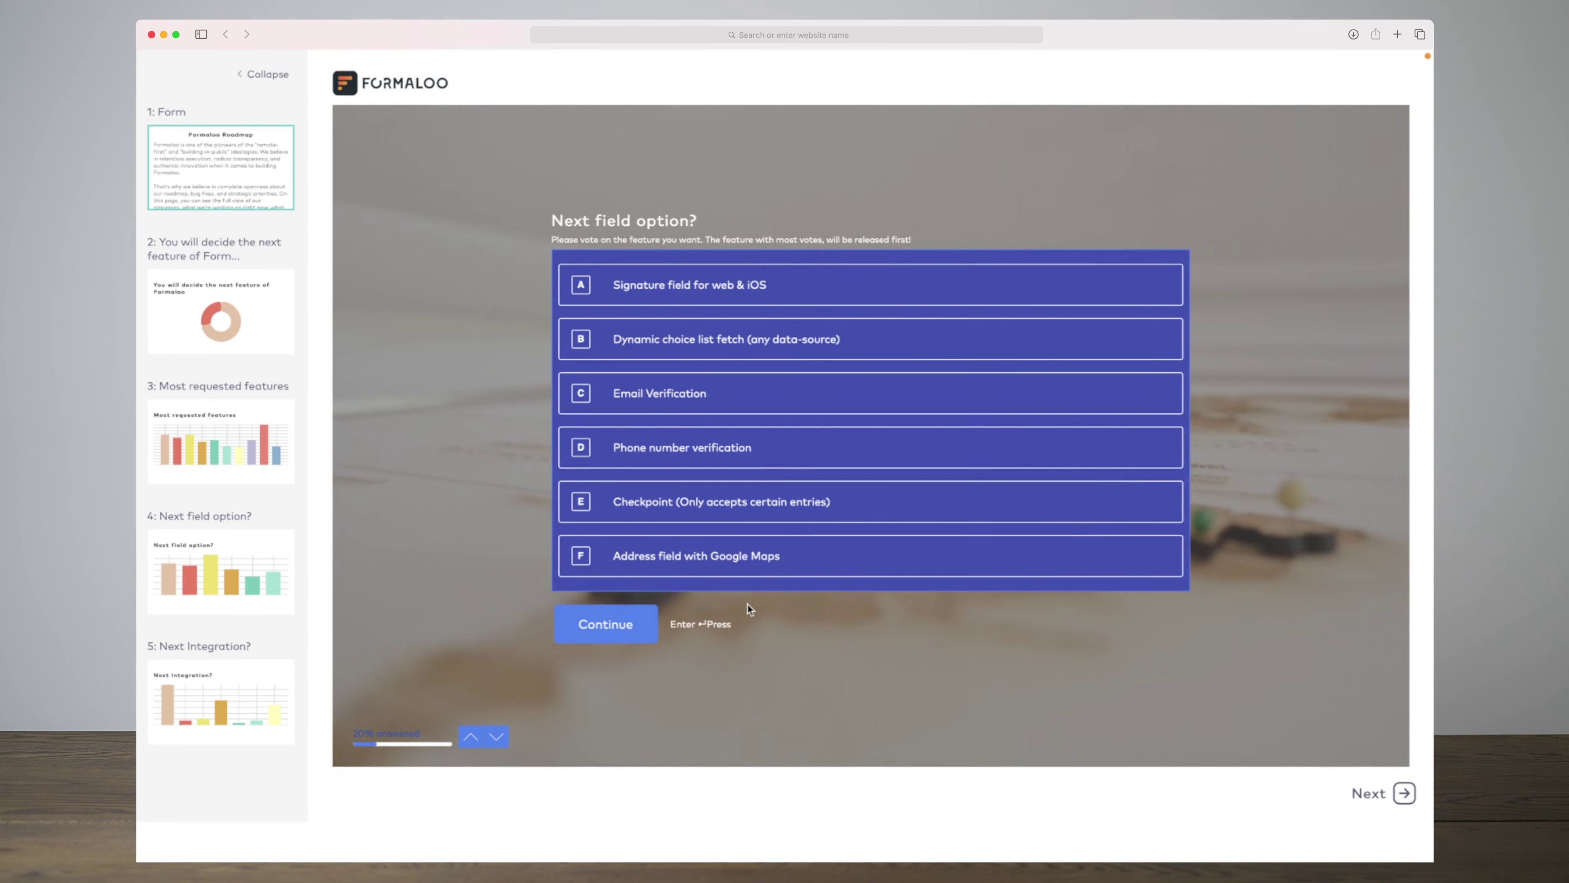
pyautogui.click(618, 625)
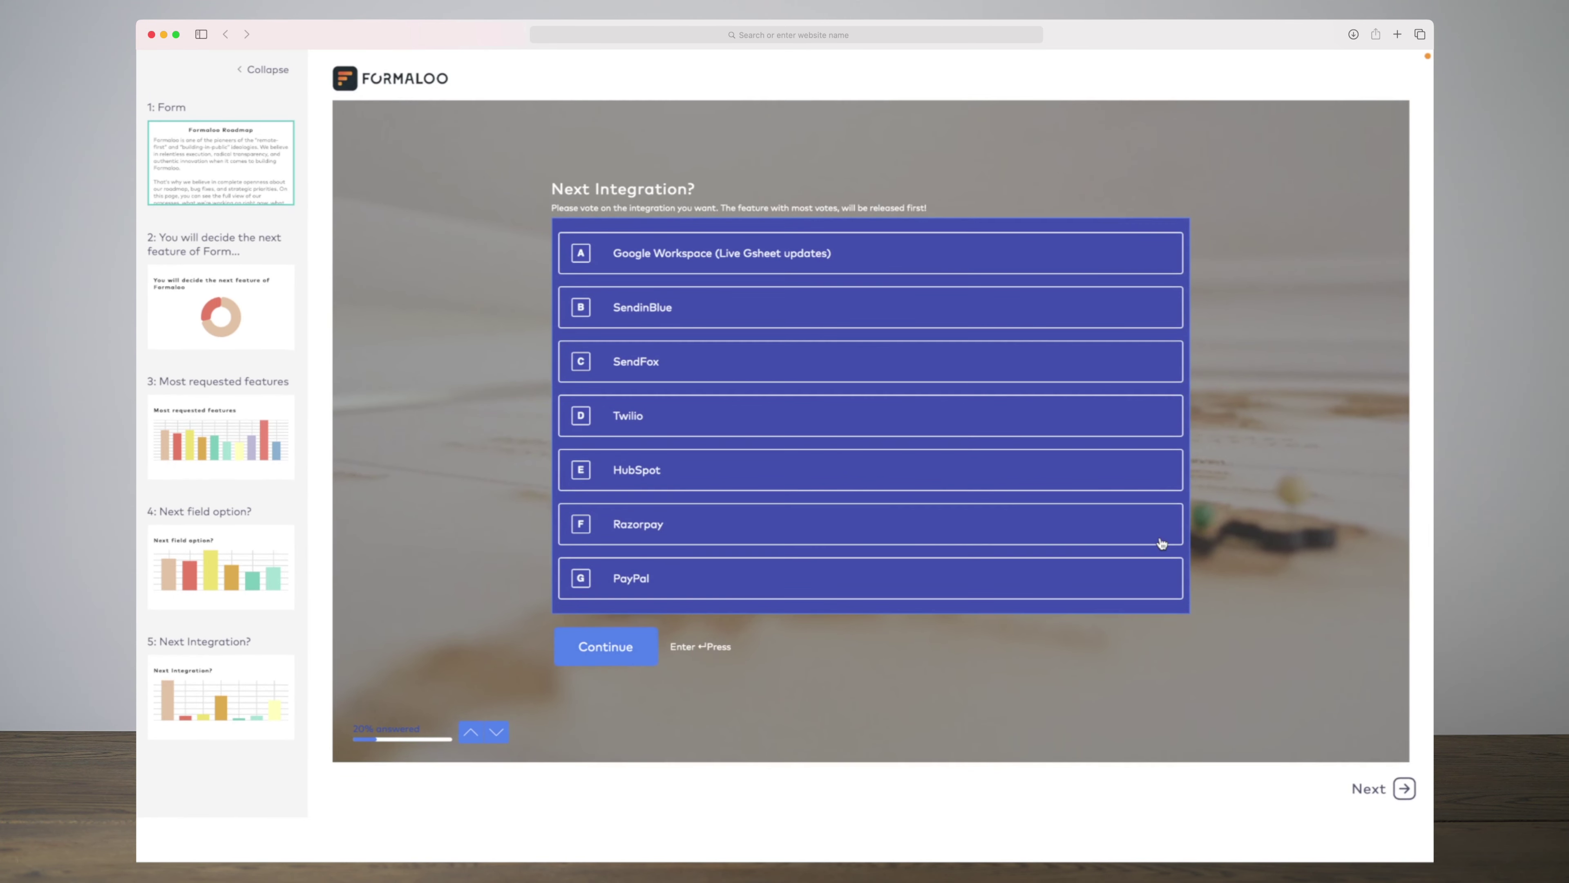
pyautogui.click(632, 655)
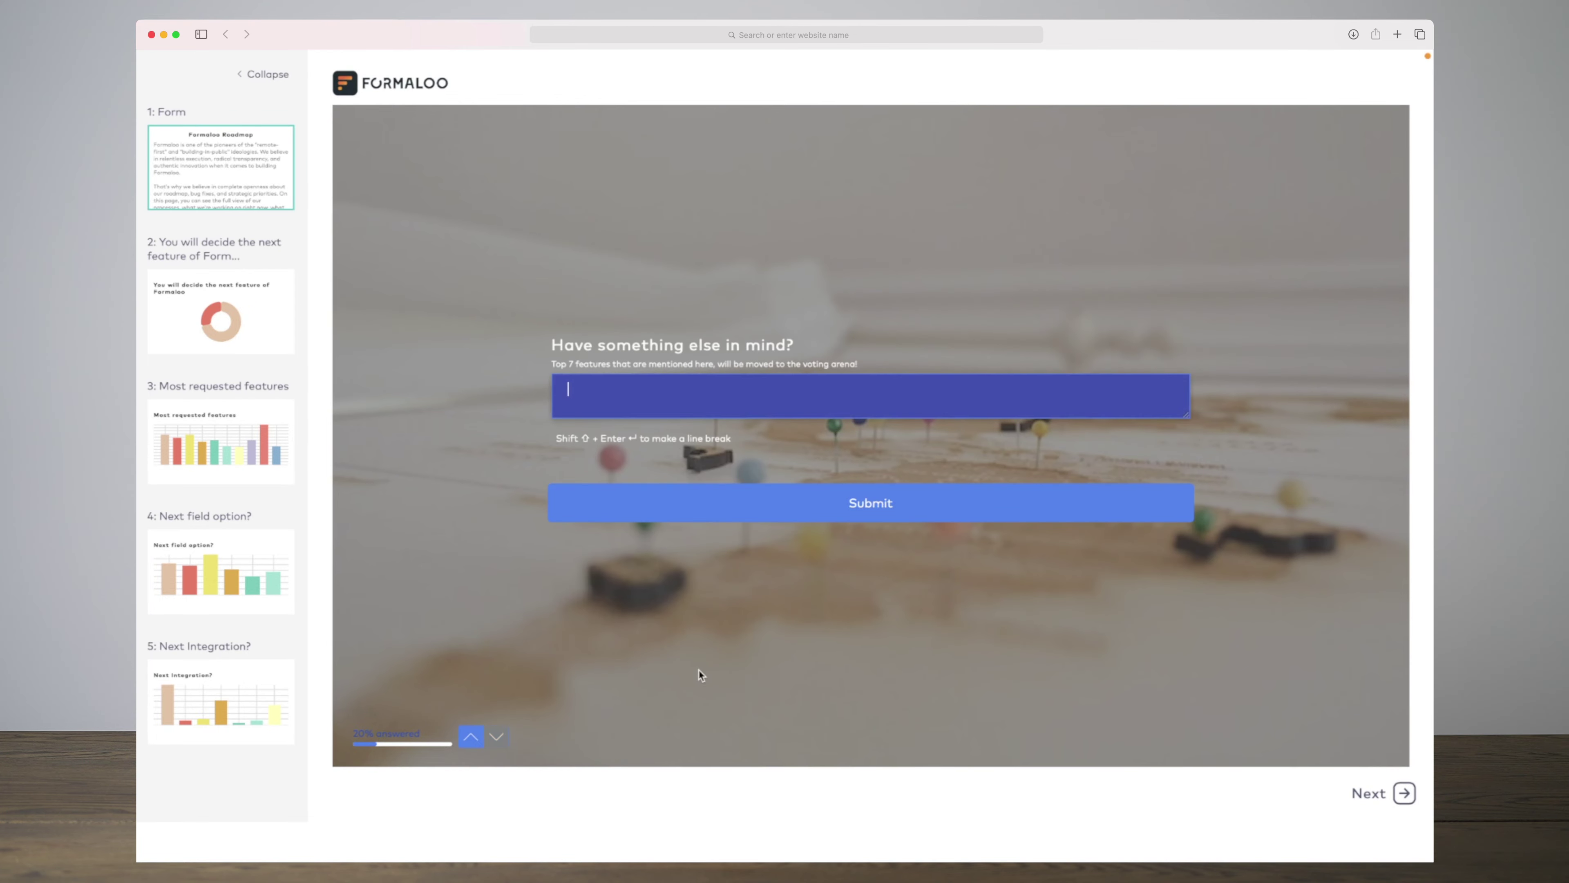